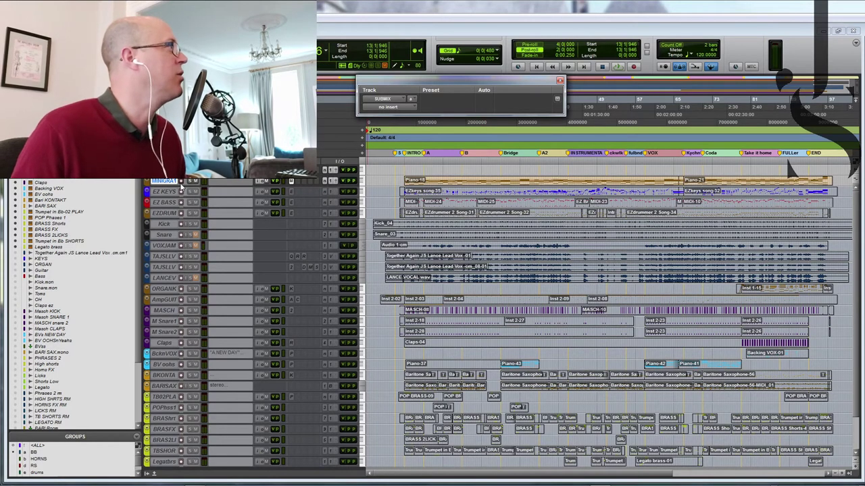
# Enlarge and solo the MINI GRAND.1 track, play it from before the Intro, and look at its Mini Grand instrument window
pyautogui.moveTo(180, 186); pyautogui.dragTo(180, 206)
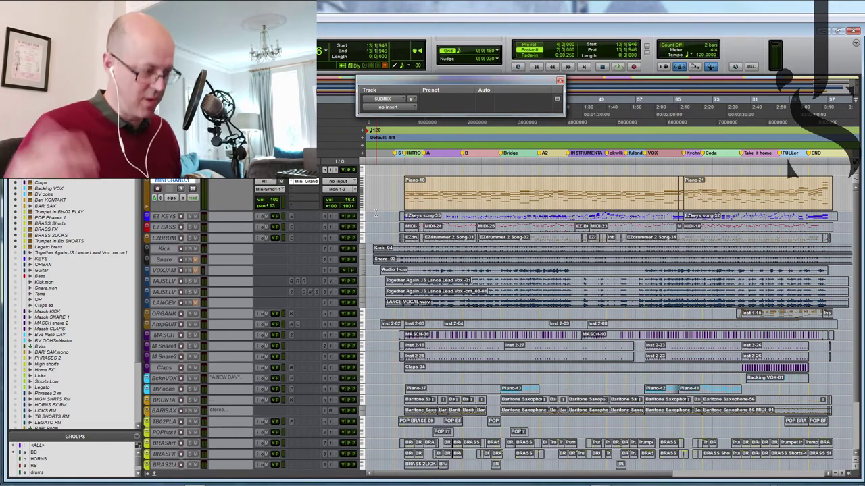
pyautogui.click(402, 162)
pyautogui.click(181, 189)
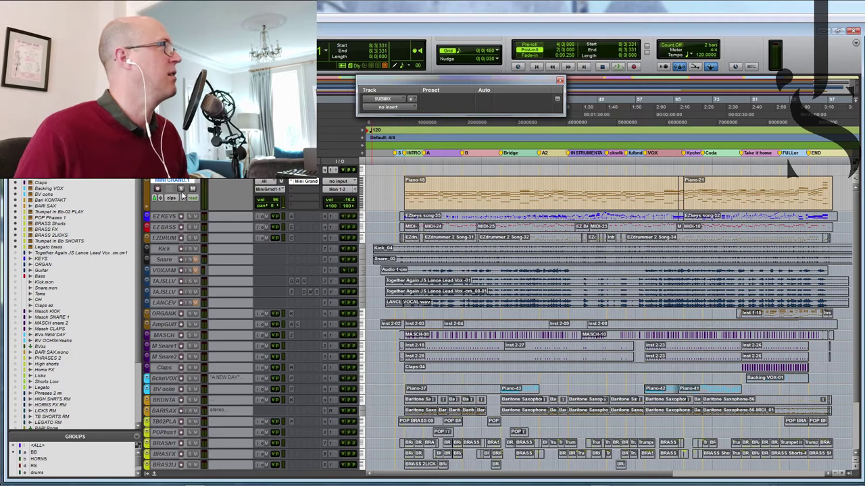
pyautogui.moveTo(864, 114); pyautogui.dragTo(452, 221)
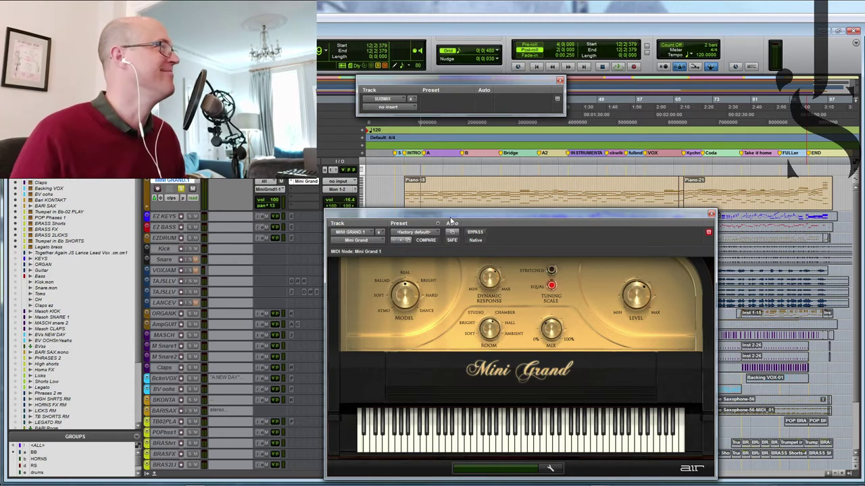
pyautogui.moveTo(451, 217); pyautogui.dragTo(864, 213)
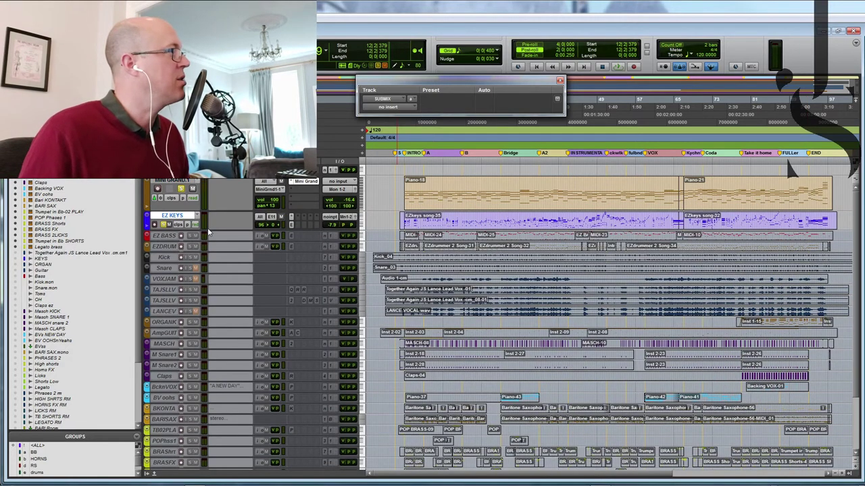
# Enlarge the EZ KEYS track and view the song's chord blocks in its EZkeys instrument window
pyautogui.moveTo(207, 234); pyautogui.dragTo(207, 249)
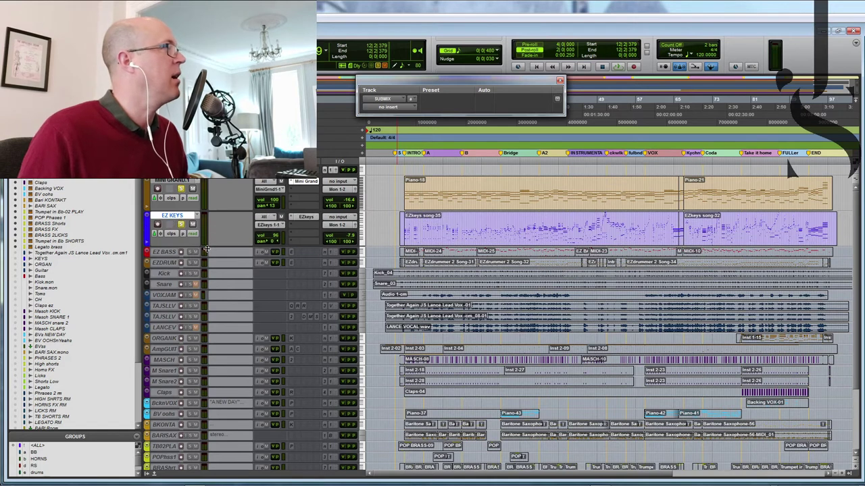
pyautogui.click(308, 219)
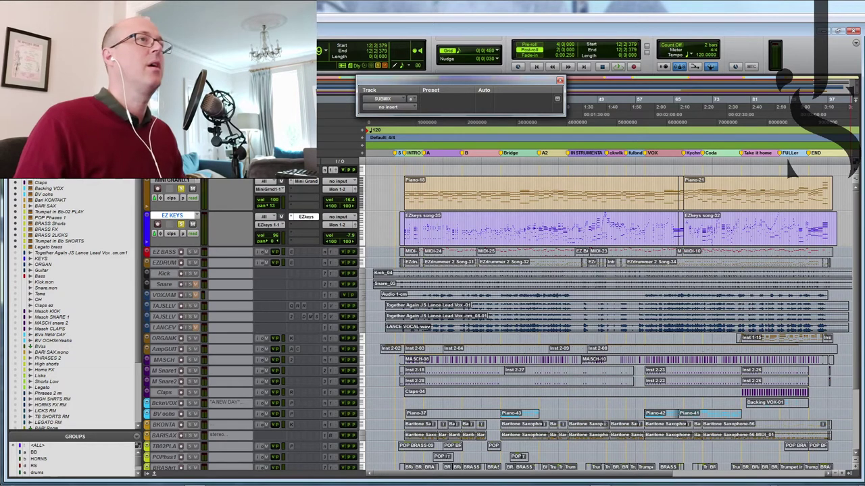
pyautogui.moveTo(681, 196); pyautogui.dragTo(570, 157)
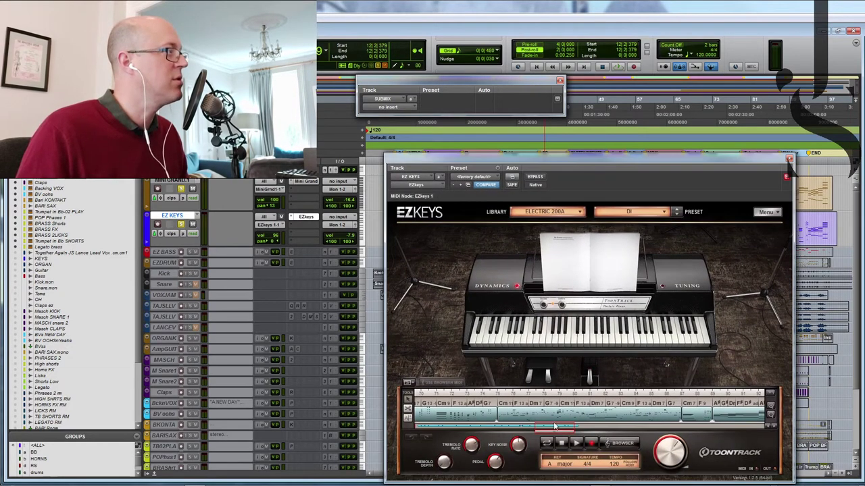
pyautogui.moveTo(554, 427); pyautogui.dragTo(429, 431)
pyautogui.moveTo(546, 160); pyautogui.dragTo(864, 120)
# Move the Piano-18 clip from the Mini Grand track onto the EZ KEYS track, starting at about bar 129
pyautogui.click(650, 203)
pyautogui.press('r')
pyautogui.click(641, 240)
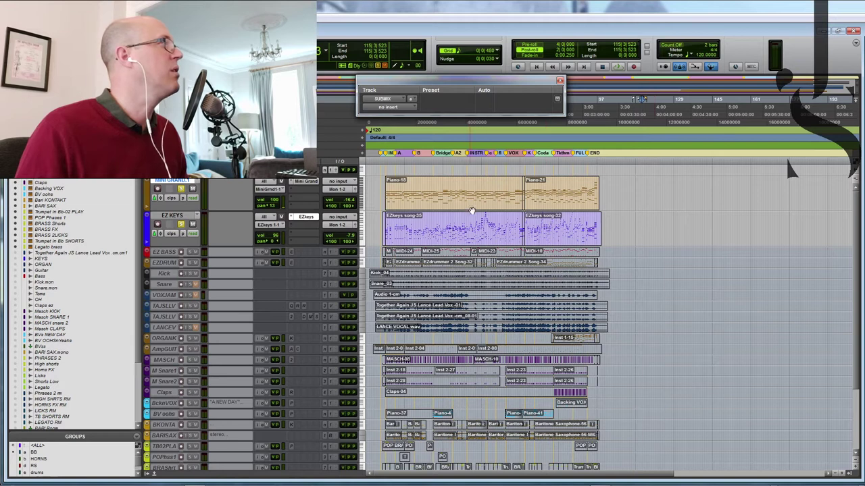
pyautogui.click(425, 203)
pyautogui.moveTo(425, 202); pyautogui.dragTo(715, 221)
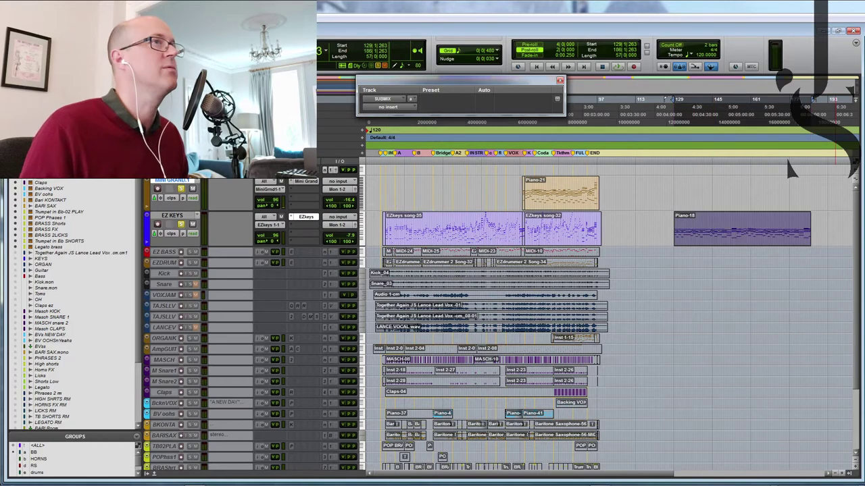
# Record the opening bars of the Piano-18 clip into the EZkeys timeline, from bar 129 to about bar 134
pyautogui.moveTo(864, 165); pyautogui.dragTo(525, 120)
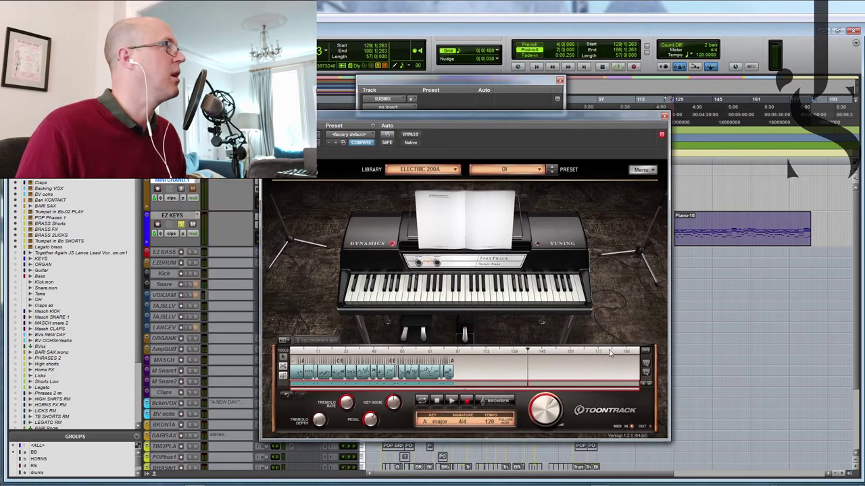
pyautogui.click(466, 402)
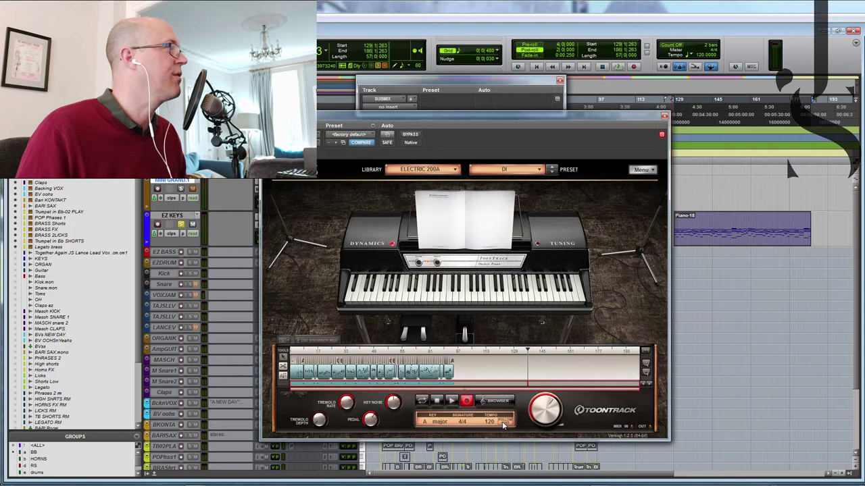
pyautogui.click(616, 66)
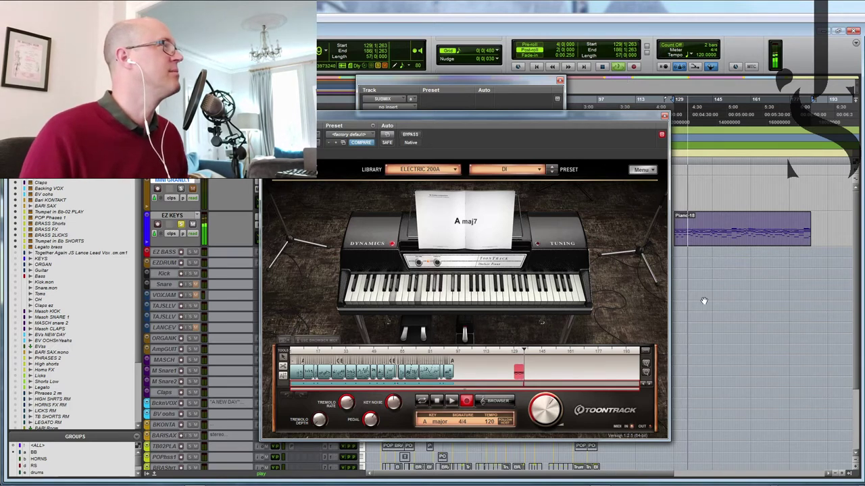
pyautogui.press('space')
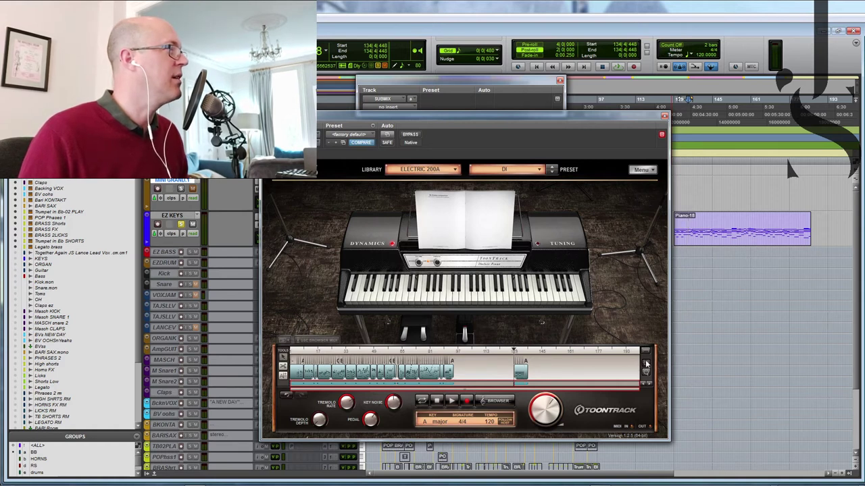
# Select the newly recorded block in the EZkeys timeline and apply Use Browser MIDI to it
pyautogui.click(646, 364)
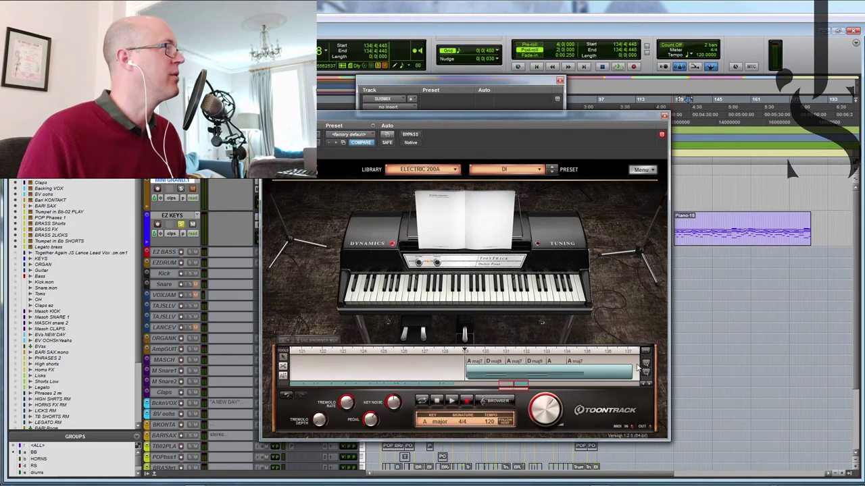
pyautogui.click(504, 379)
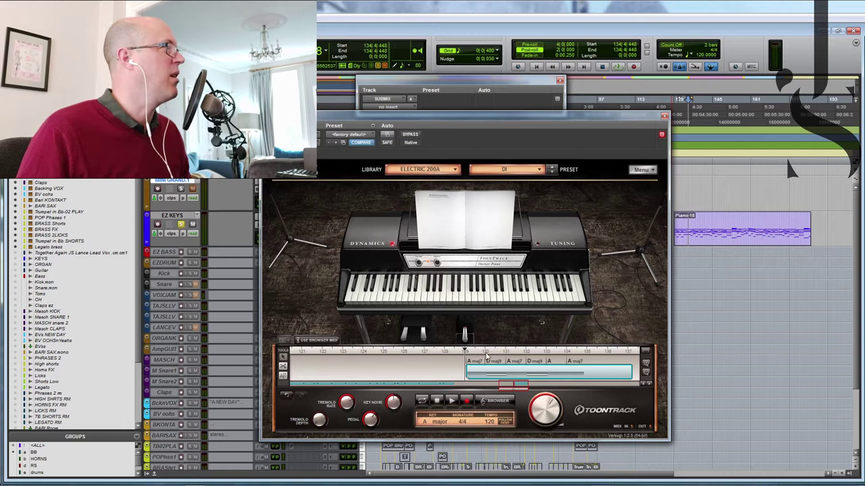
pyautogui.click(317, 340)
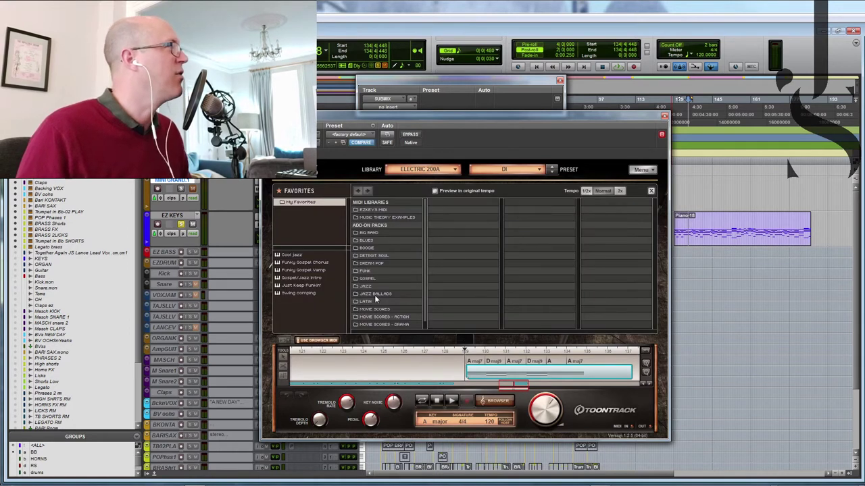
# Audition Variations 01 to 03 of the Detroit Soul, Straight 4/4, Where You Are 90 BPM Intro on the selected block
pyautogui.click(372, 258)
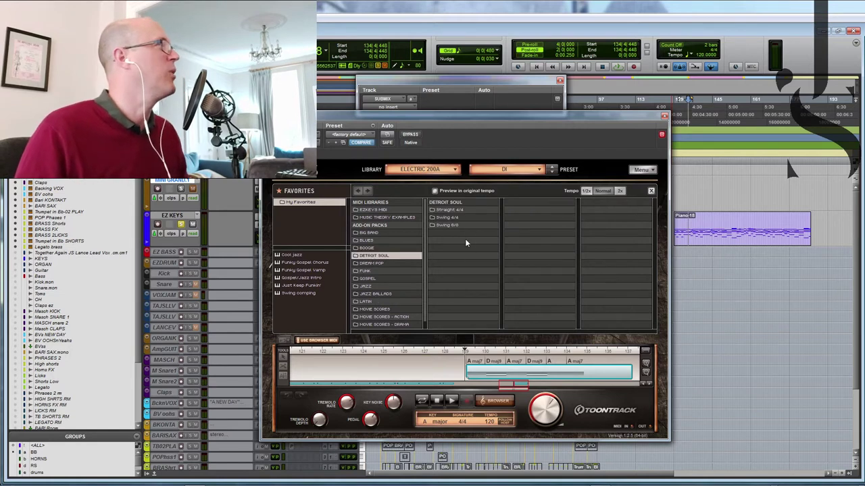
pyautogui.click(447, 210)
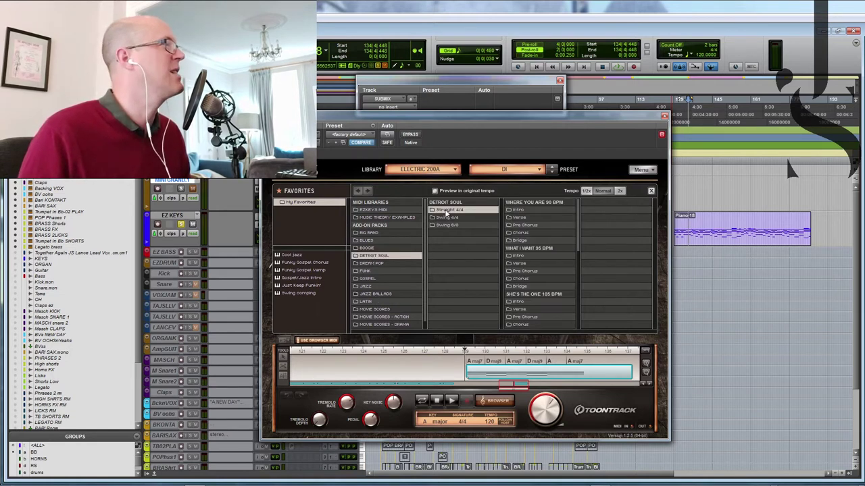
pyautogui.click(511, 212)
pyautogui.click(585, 203)
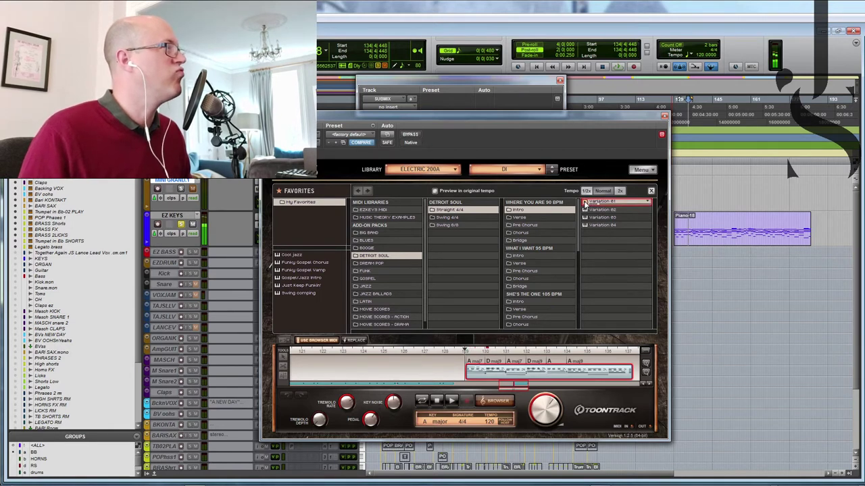
pyautogui.click(585, 210)
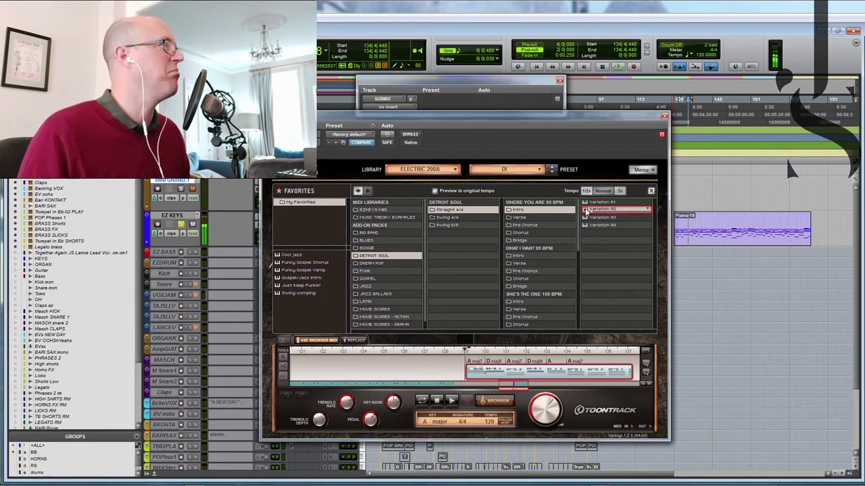
pyautogui.click(585, 217)
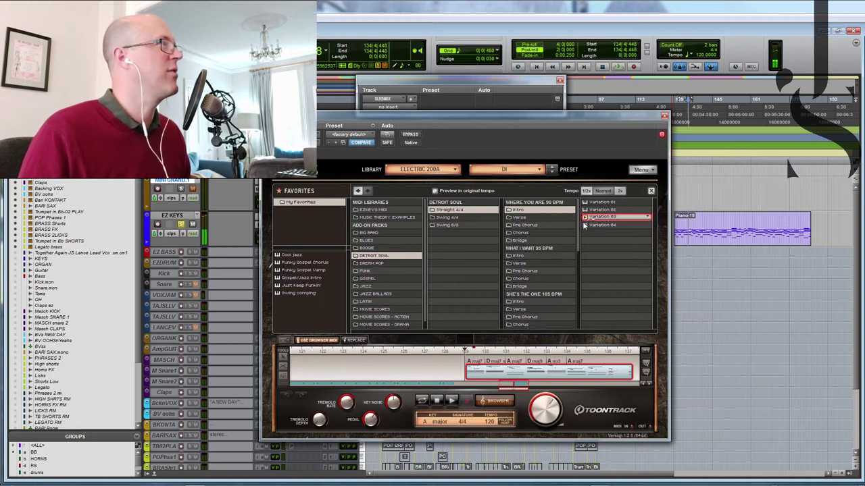
# Audition Variation 04, replace the recorded block's playing with it, and move the EZkeys window aside
pyautogui.click(585, 225)
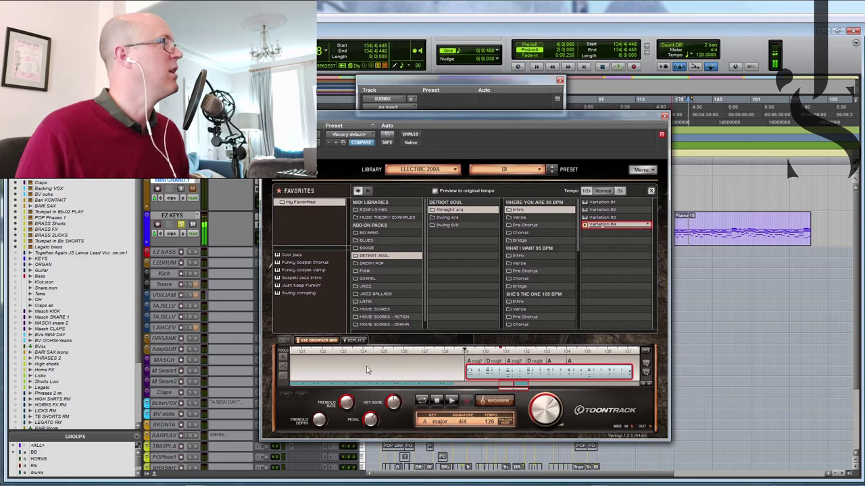
pyautogui.click(356, 340)
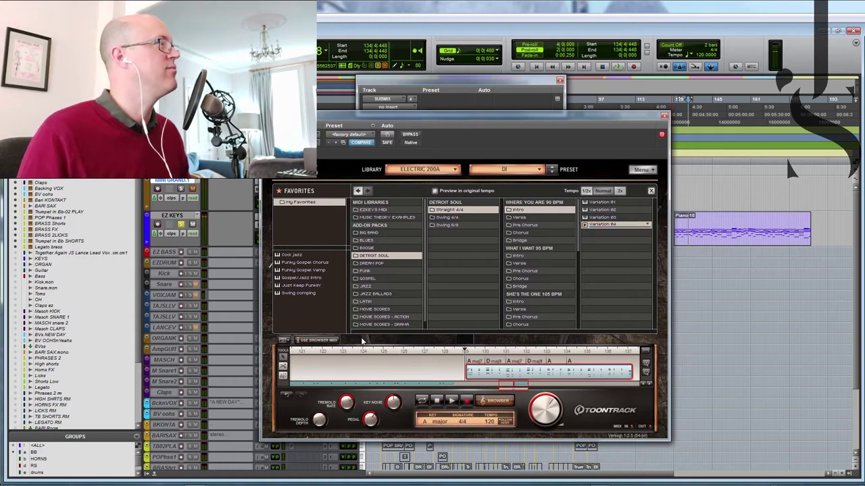
pyautogui.moveTo(545, 114); pyautogui.dragTo(603, 108)
pyautogui.press('space')
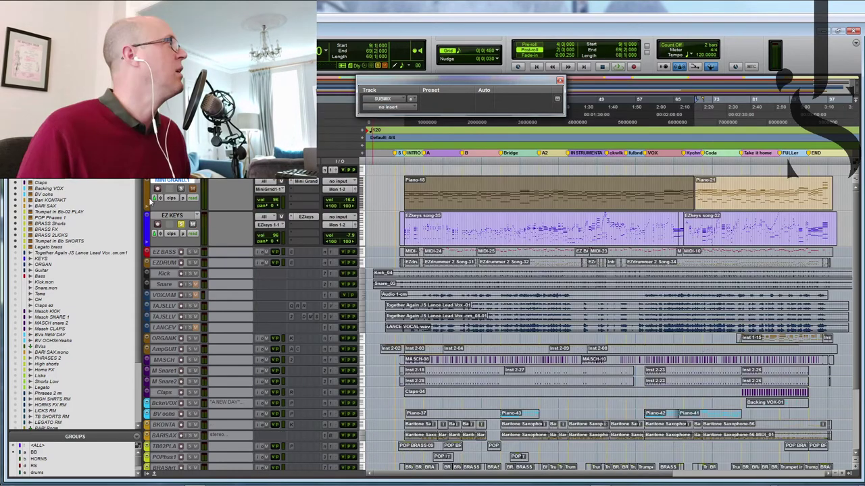
# Hide the MINI GRAND.1 track and make it inactive
pyautogui.rightClick(173, 182)
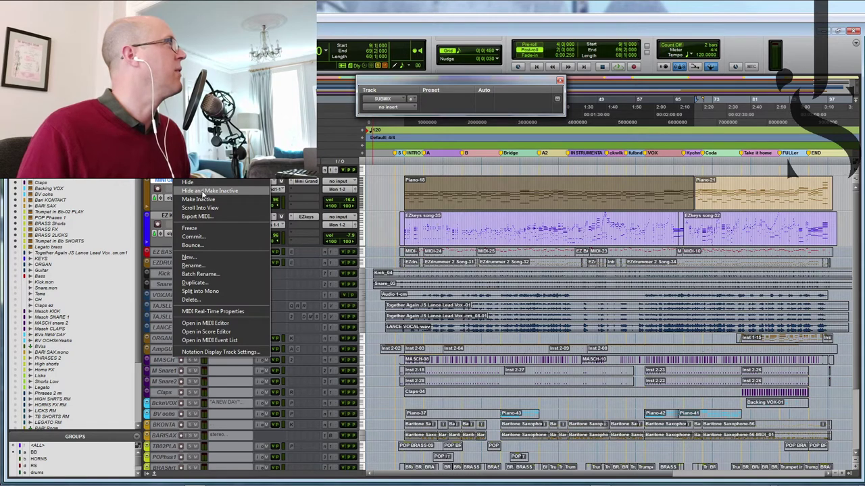
pyautogui.click(203, 193)
# Examine the song's blocks and chords from the start of the EZkeys timeline, and close the plug-in window
pyautogui.click(606, 381)
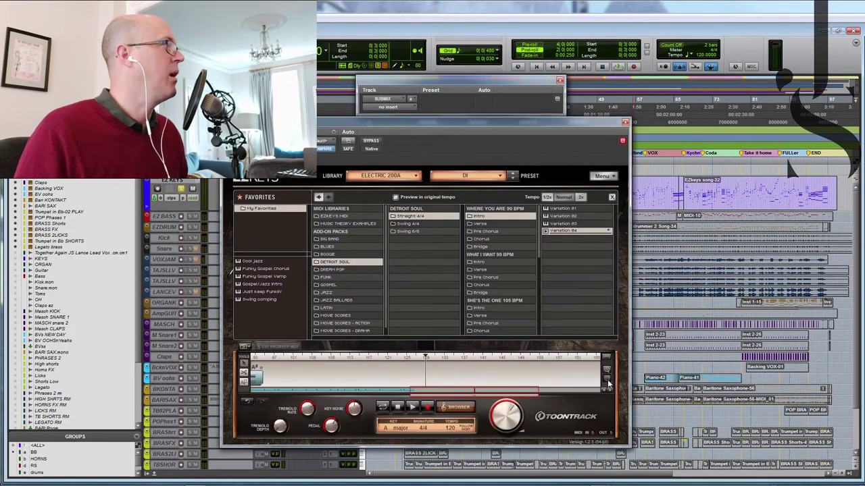
pyautogui.click(607, 379)
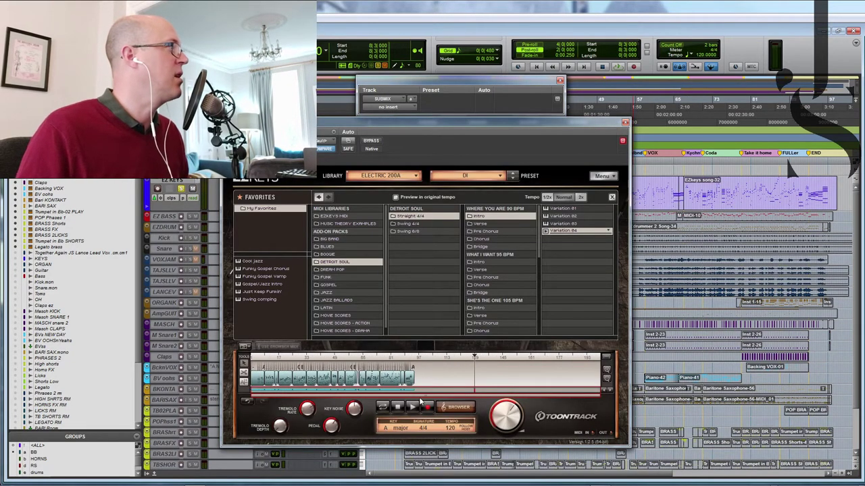
pyautogui.click(607, 370)
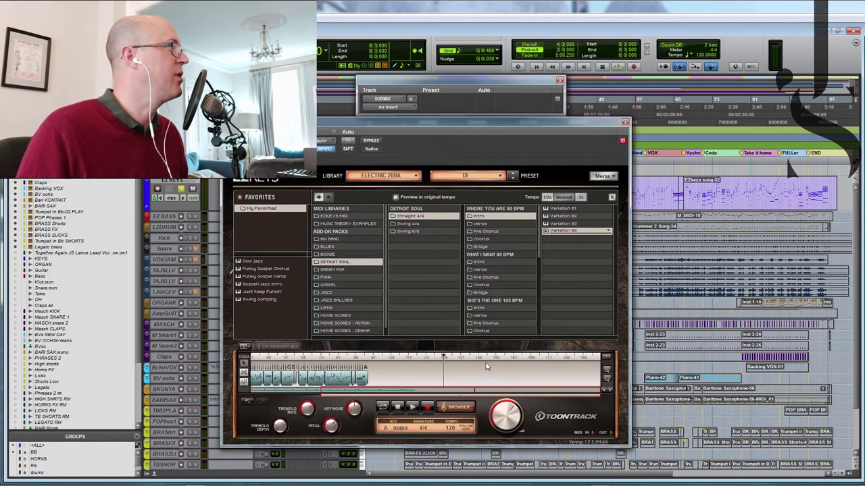
pyautogui.scroll(2, 308, 383)
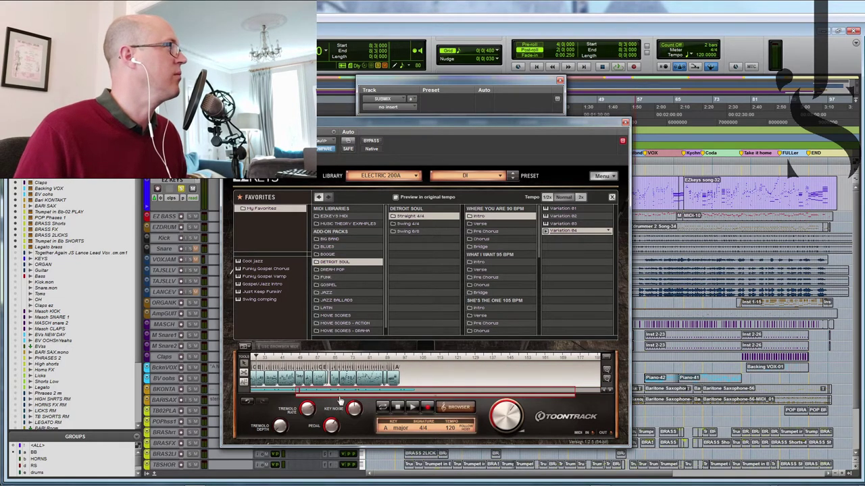
pyautogui.scroll(2, 290, 376)
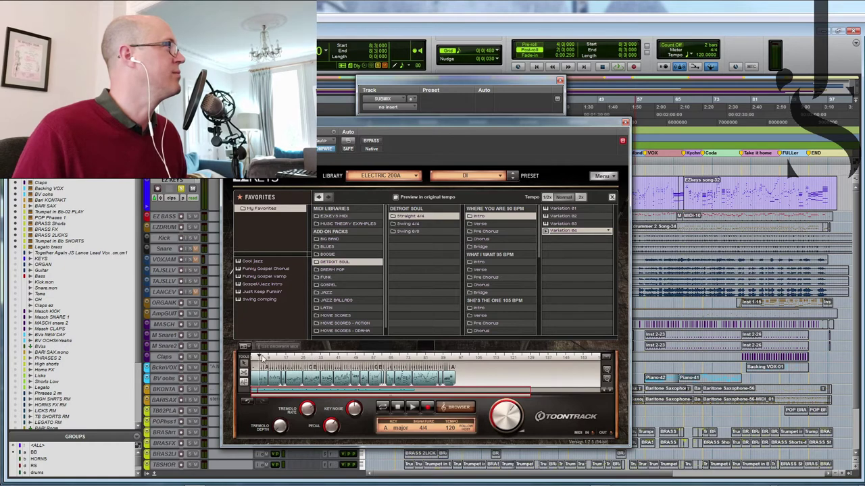
pyautogui.click(606, 371)
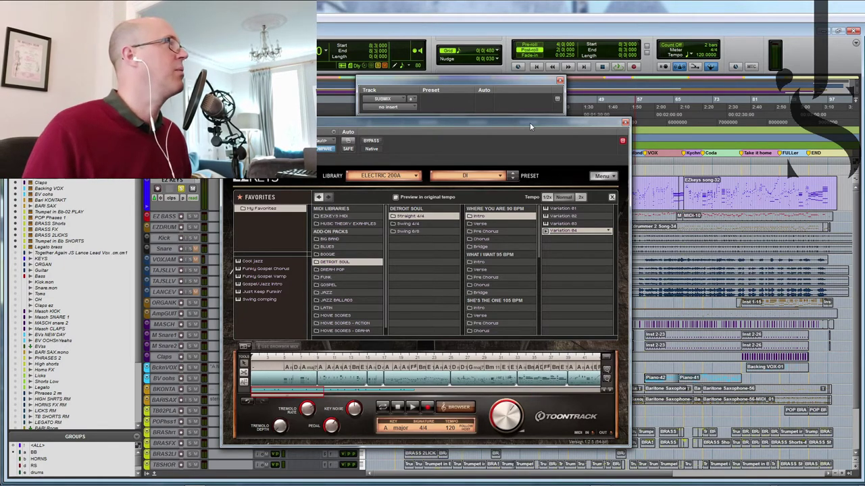
pyautogui.click(625, 123)
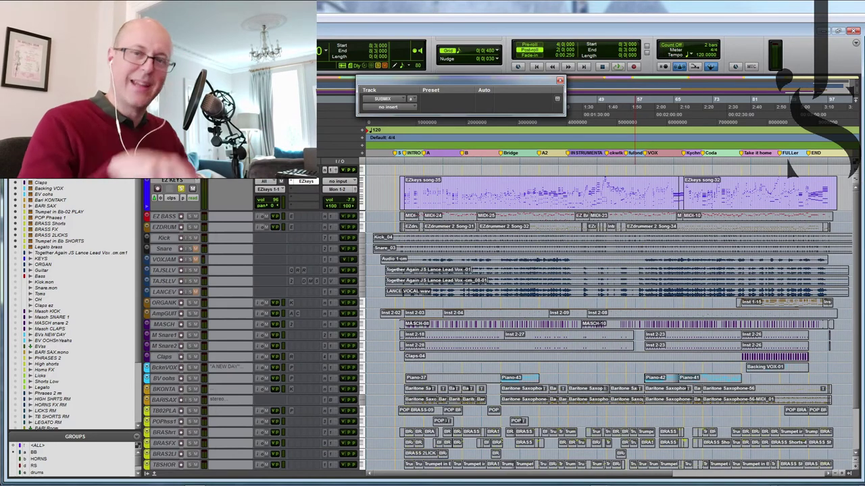
# Play back the EZ KEYS track from just before the Intro marker, and stop after a few bars
pyautogui.click(404, 160)
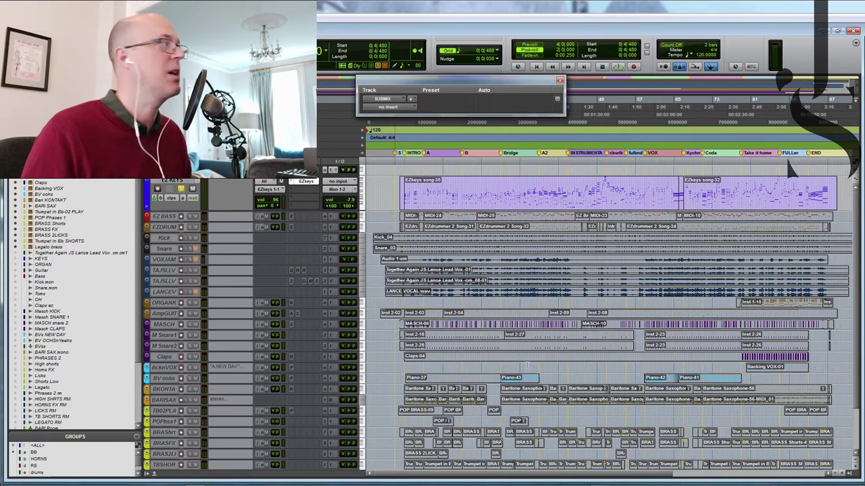
pyautogui.press('space')
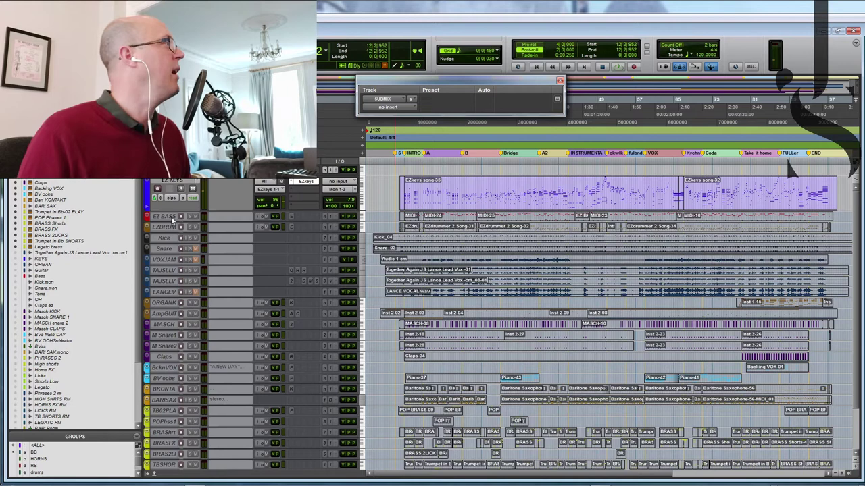
# Make the EZ BASS track active
pyautogui.rightClick(175, 216)
pyautogui.click(183, 227)
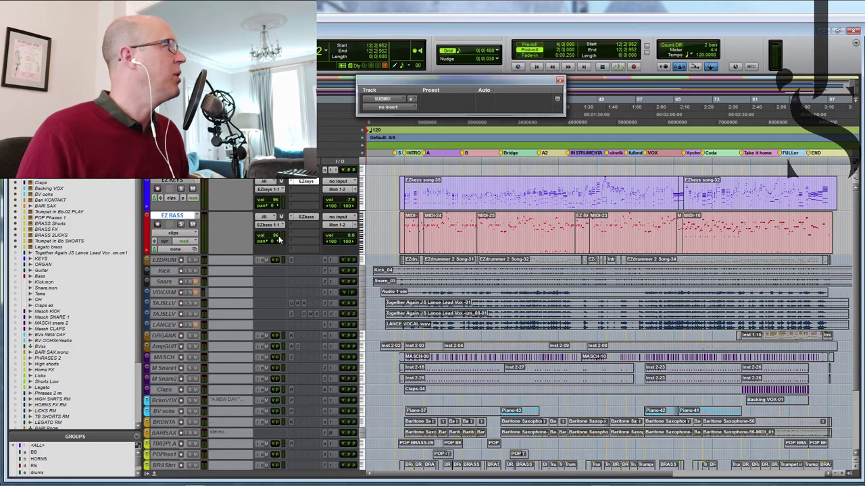
# Open the EZbass plug-in on the EZ BASS track and reposition its window to show the editor and song timeline
pyautogui.click(304, 216)
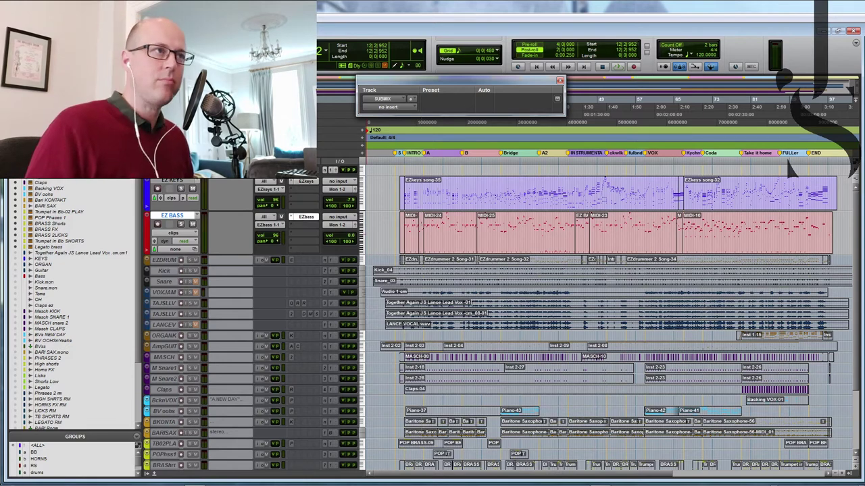
pyautogui.moveTo(864, 157); pyautogui.dragTo(383, 84)
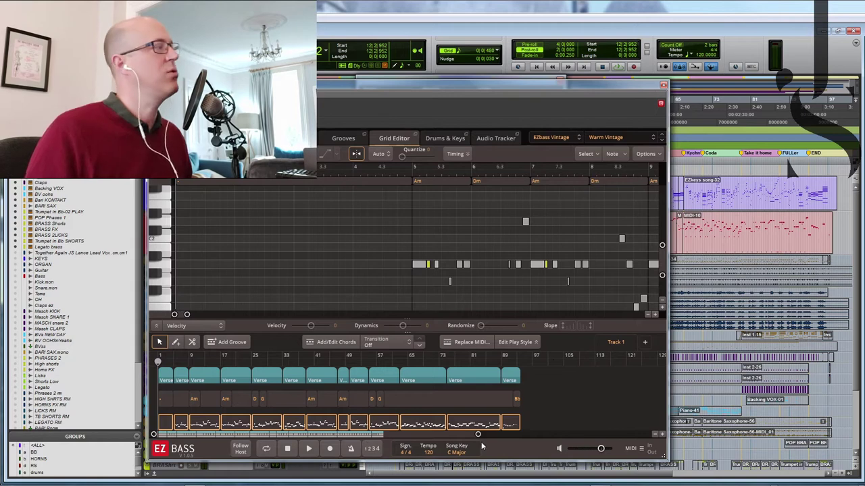
pyautogui.moveTo(629, 90); pyautogui.dragTo(750, 97)
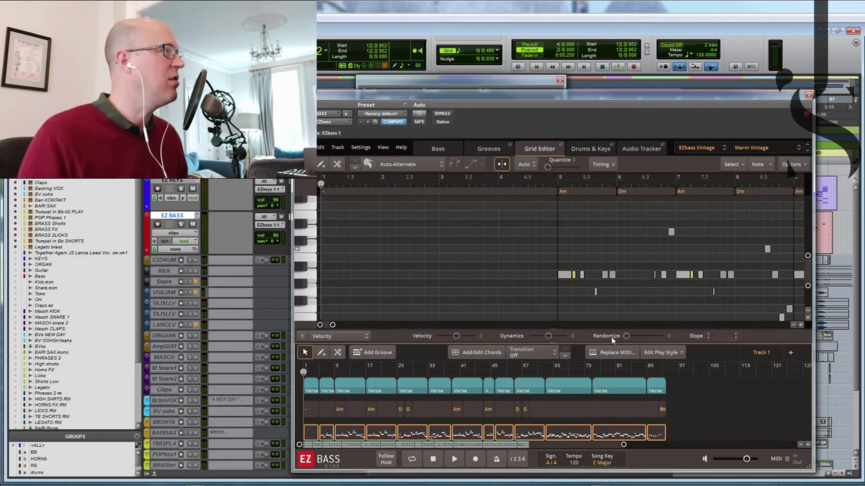
# Audition the Soul/R&B grooves Verse 01, Verse 02 and Chorus 01 as MIDI replacements in EZbass, and put the plug-in window away
pyautogui.click(611, 354)
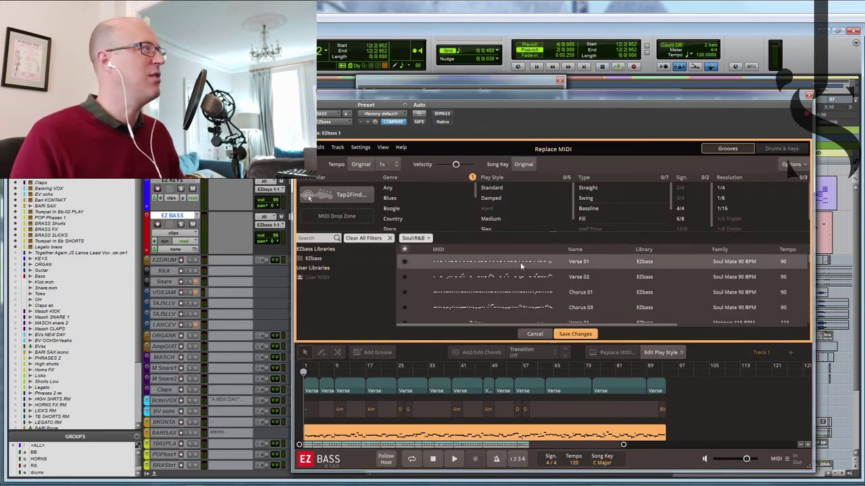
pyautogui.click(423, 262)
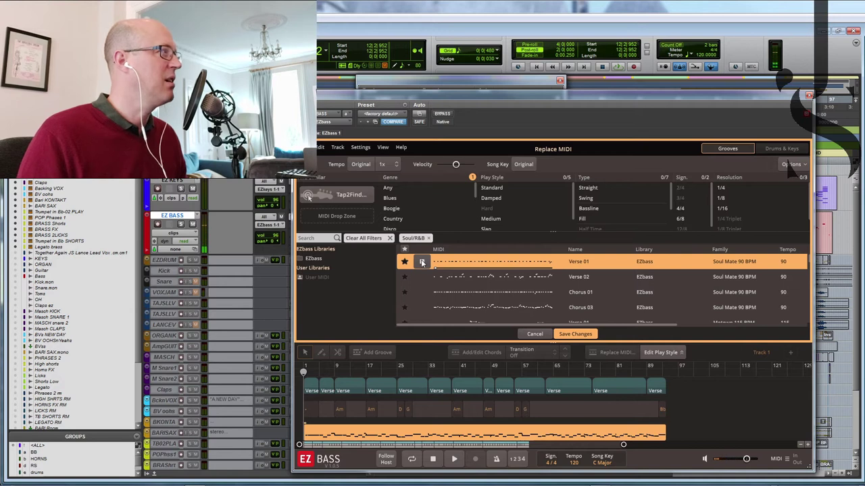
pyautogui.click(422, 277)
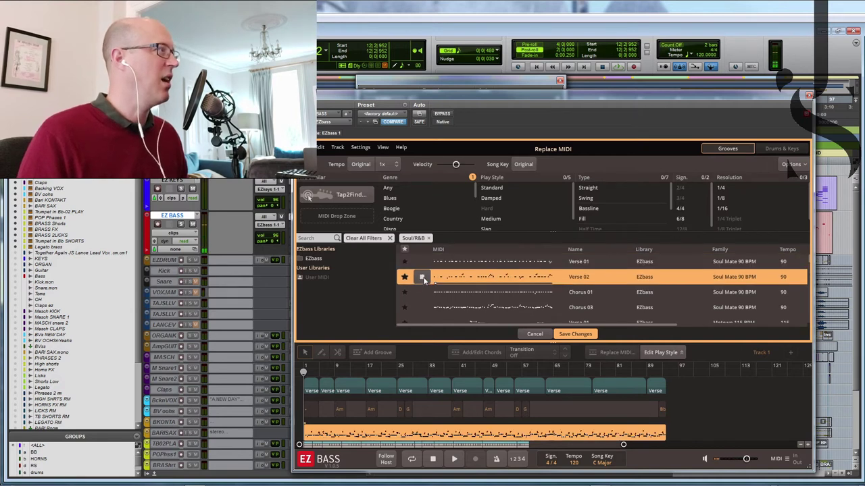
pyautogui.click(422, 293)
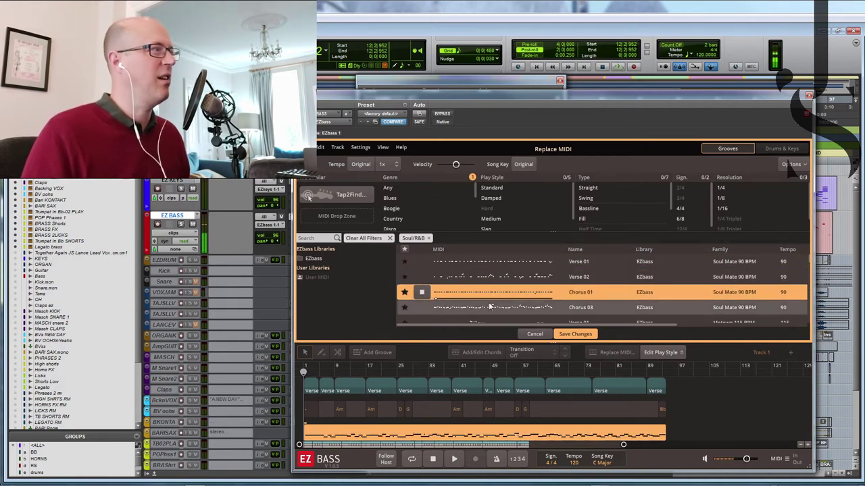
pyautogui.moveTo(676, 87); pyautogui.dragTo(864, 88)
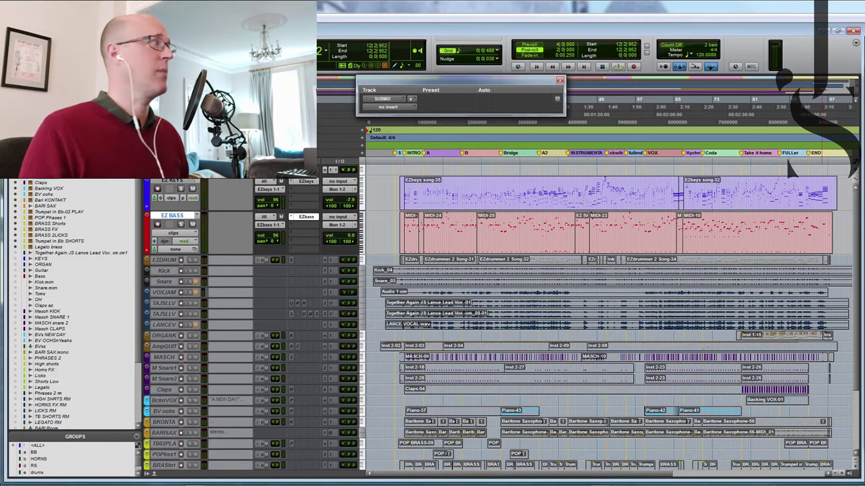
# Play back the song with the EZ BASS track from the Intro marker
pyautogui.click(406, 162)
pyautogui.press('space')
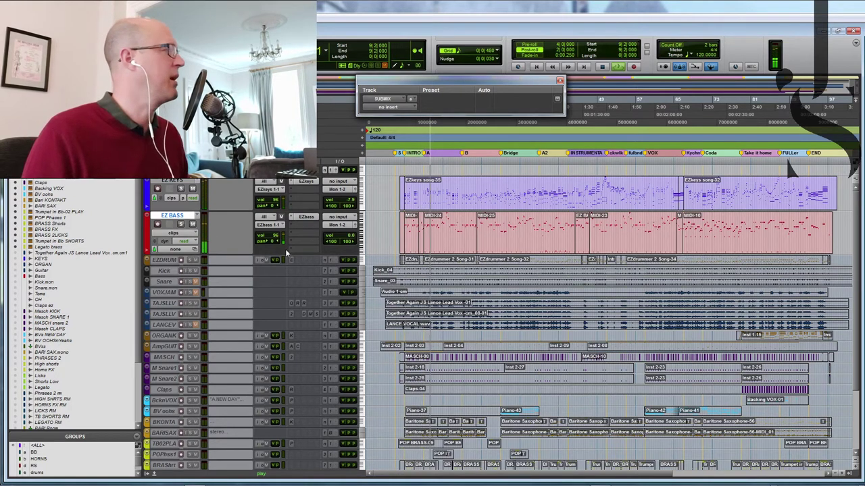
# Make the EZ DRUMS track active and enlarge its height to match the other EZ tracks
pyautogui.rightClick(171, 261)
pyautogui.press('Escape')
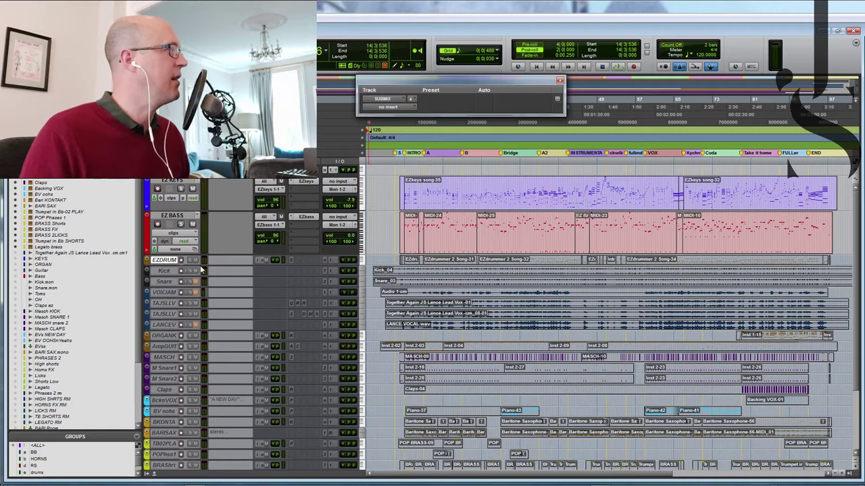
pyautogui.click(201, 265)
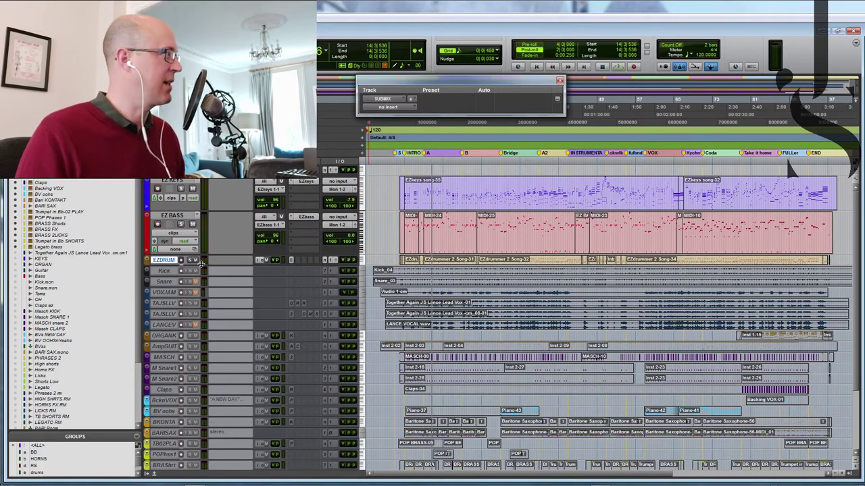
pyautogui.moveTo(202, 265); pyautogui.dragTo(212, 317)
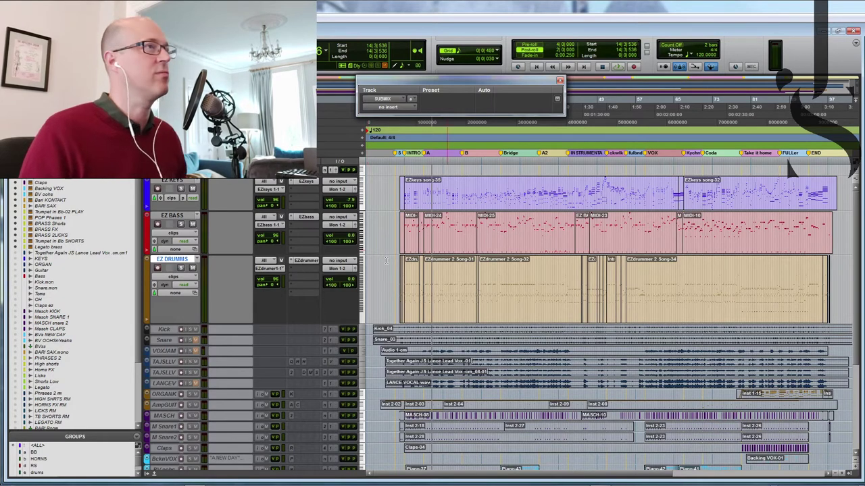
# Open EZdrummer on the EZ DRUMS track and audition Variation 03 from the Detroit Soul Grooves midtempo Straight 4/4 browser selection
pyautogui.click(304, 260)
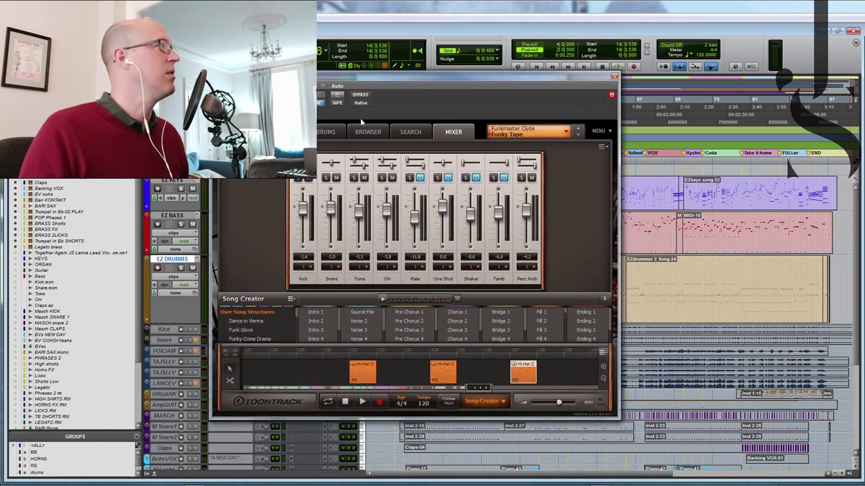
pyautogui.click(366, 133)
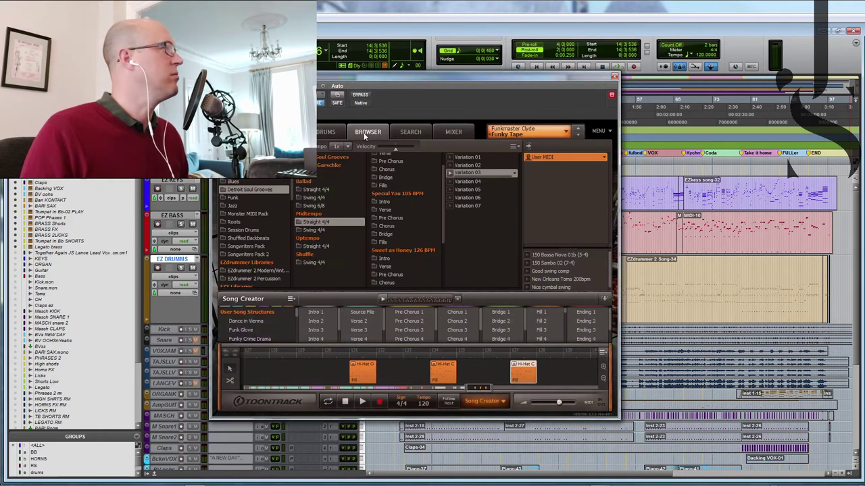
pyautogui.click(449, 174)
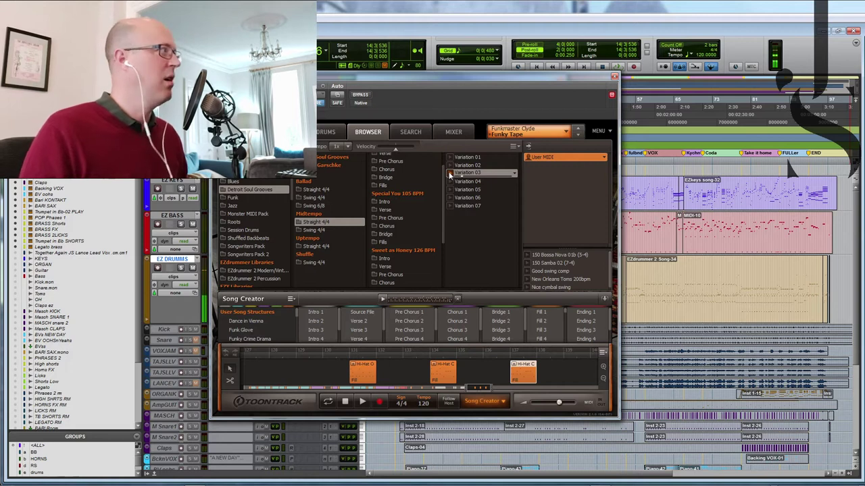
pyautogui.click(450, 174)
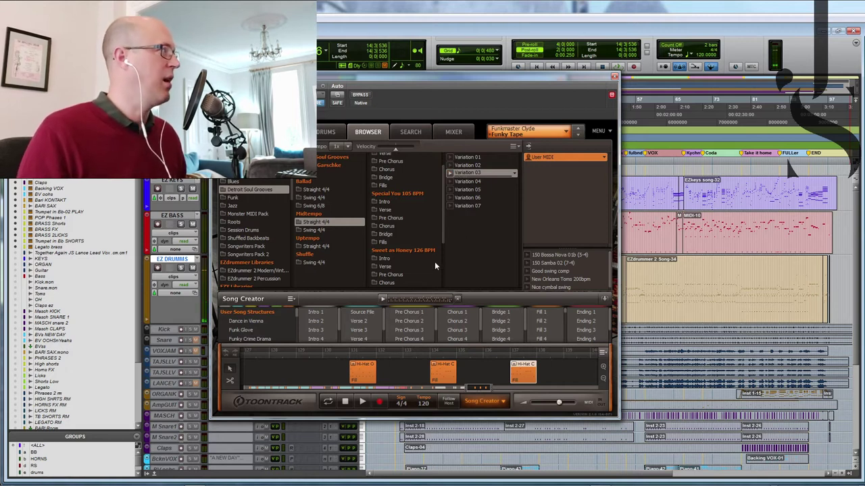
# Audition the Chorus 3, Bridge 1 and Fill 3 parts in EZdrummer's Song Creator
pyautogui.click(442, 330)
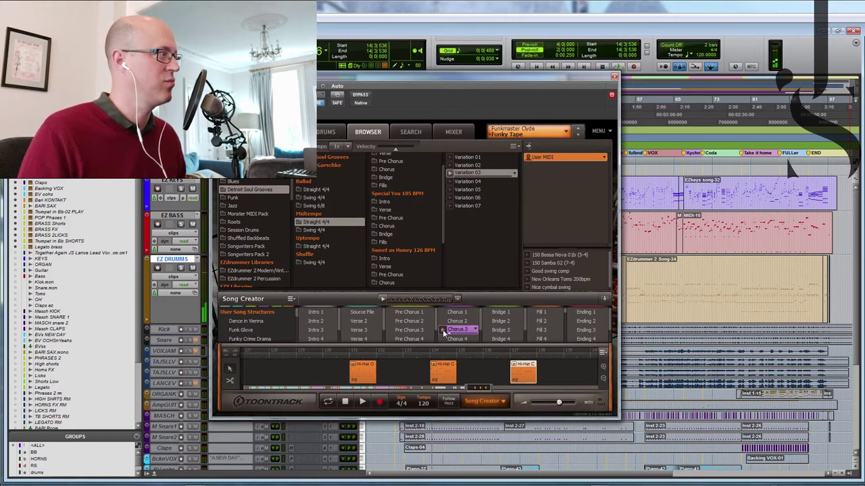
pyautogui.click(487, 313)
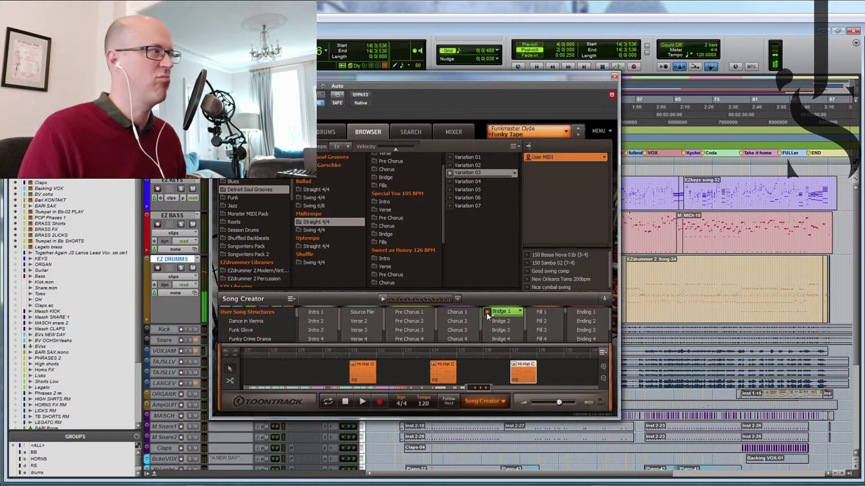
pyautogui.click(532, 331)
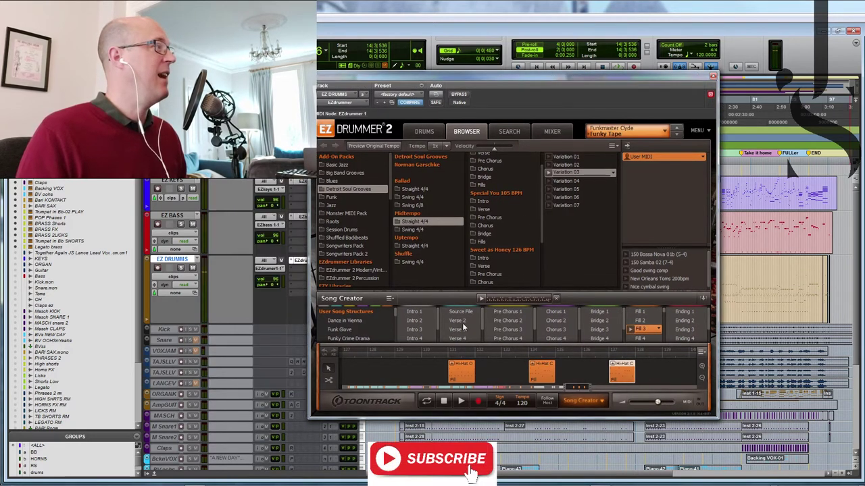
# Examine the drum blocks from the start of the EZdrummer song track, and put the plug-in window away
pyautogui.moveTo(580, 390); pyautogui.dragTo(385, 394)
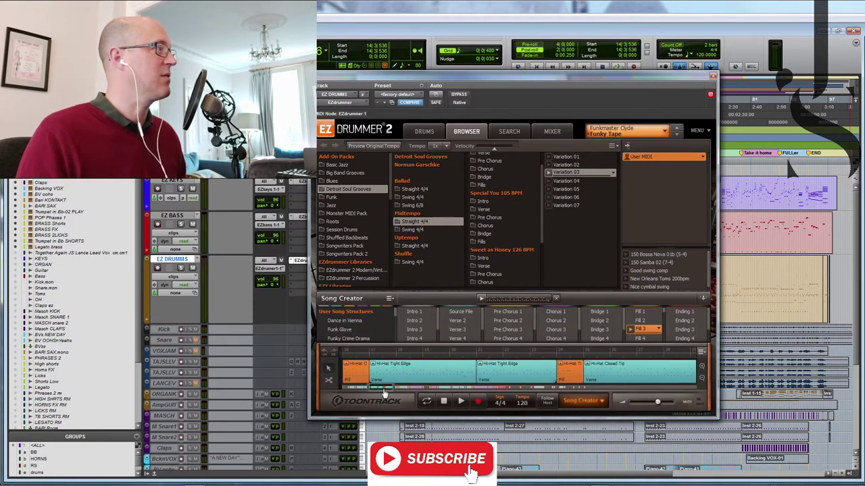
pyautogui.click(701, 378)
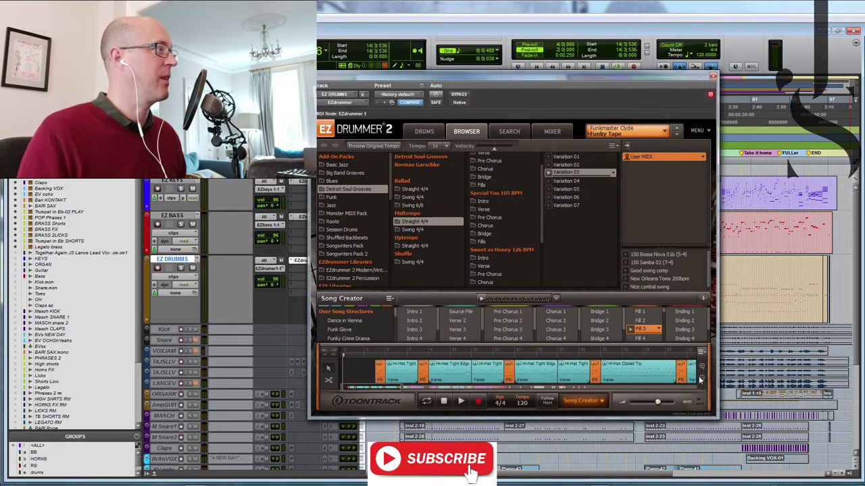
pyautogui.moveTo(452, 393)
pyautogui.mouseDown()
pyautogui.moveTo(460, 393)
pyautogui.moveTo(446, 393)
pyautogui.mouseUp()
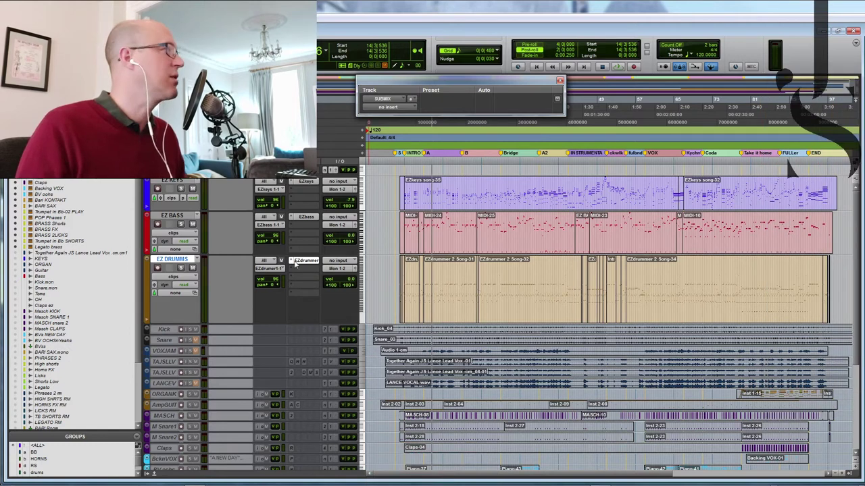
# Solo the EZ KEYS, EZ BASS and EZ DRUMS tracks and play them together from just before the Intro marker, stopping after several bars
pyautogui.click(402, 159)
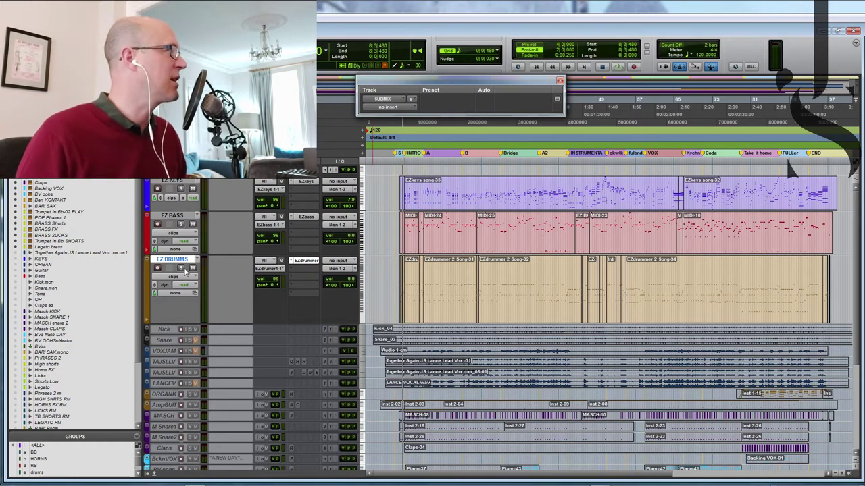
pyautogui.press('space')
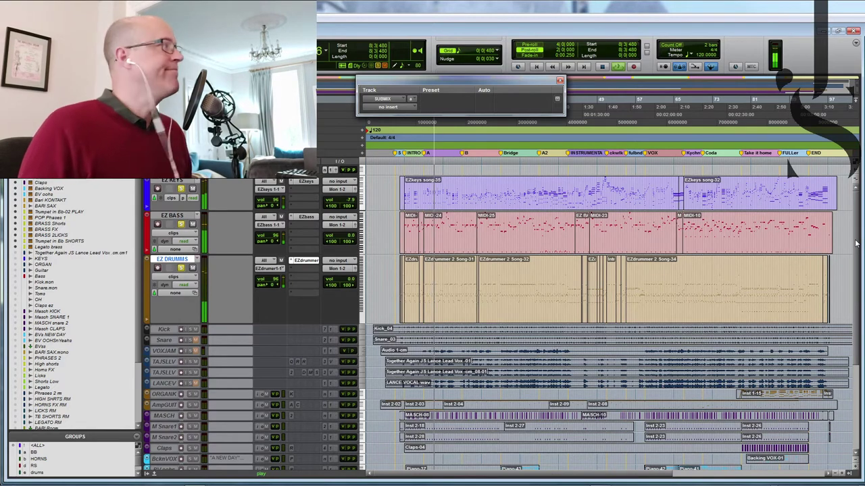
pyautogui.press('space')
# Play back the soloed EZ tracks from the Take it home marker
pyautogui.moveTo(854, 240); pyautogui.dragTo(856, 264)
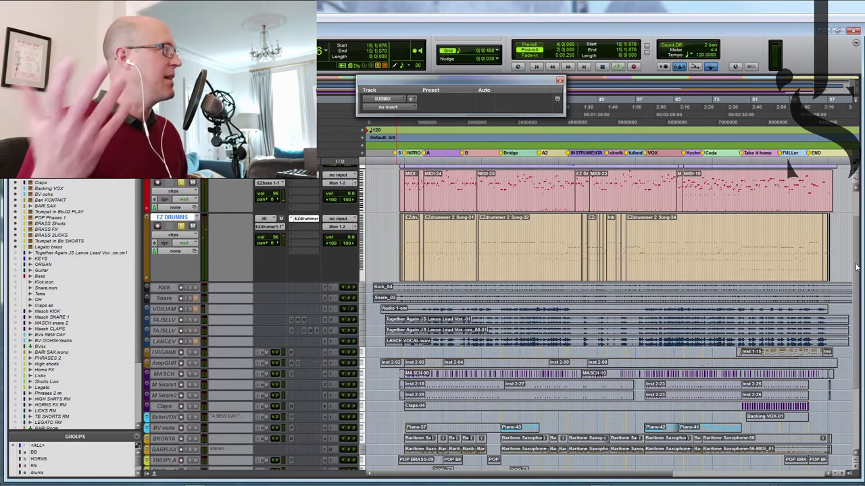
pyautogui.click(742, 161)
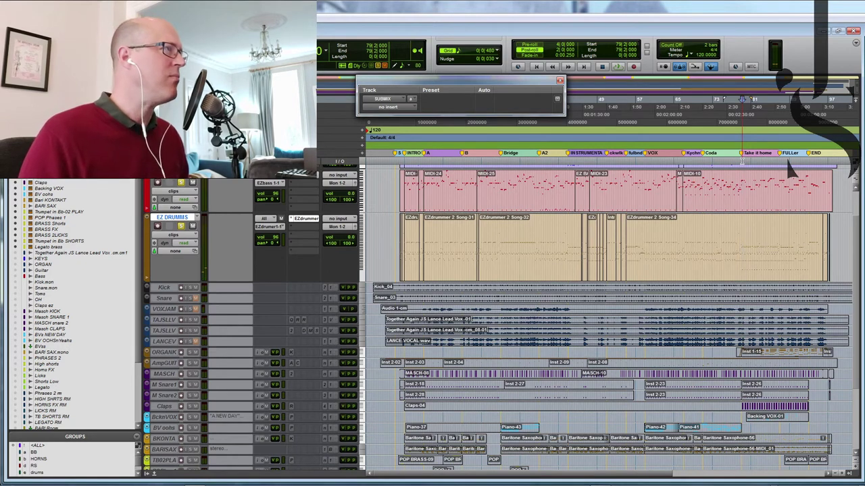
pyautogui.press('space')
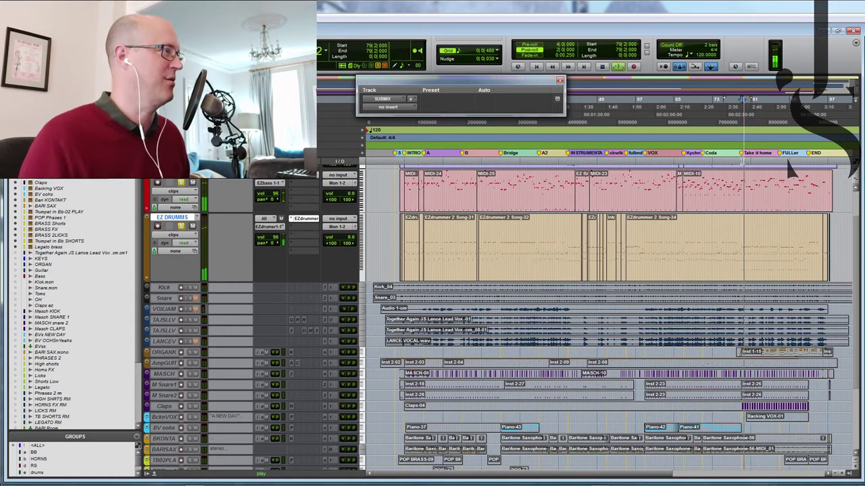
# Make the ORGAN KONTAKT track active and increase its height
pyautogui.click(165, 353)
pyautogui.rightClick(172, 353)
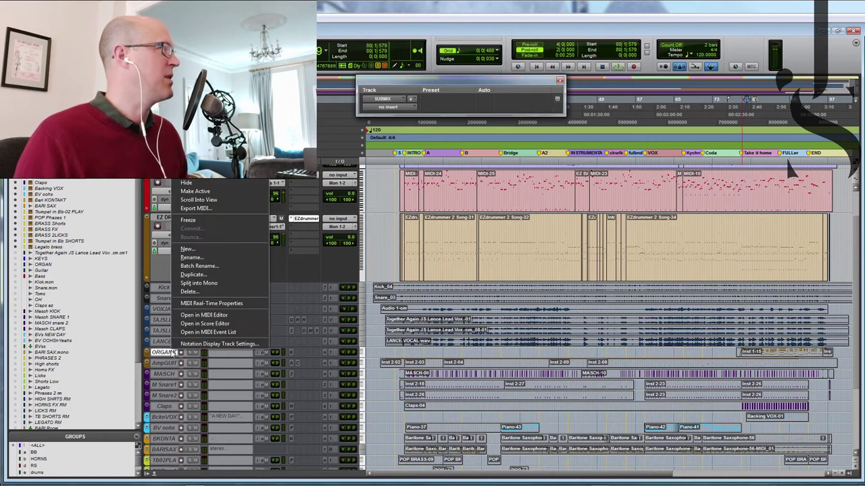
pyautogui.click(203, 192)
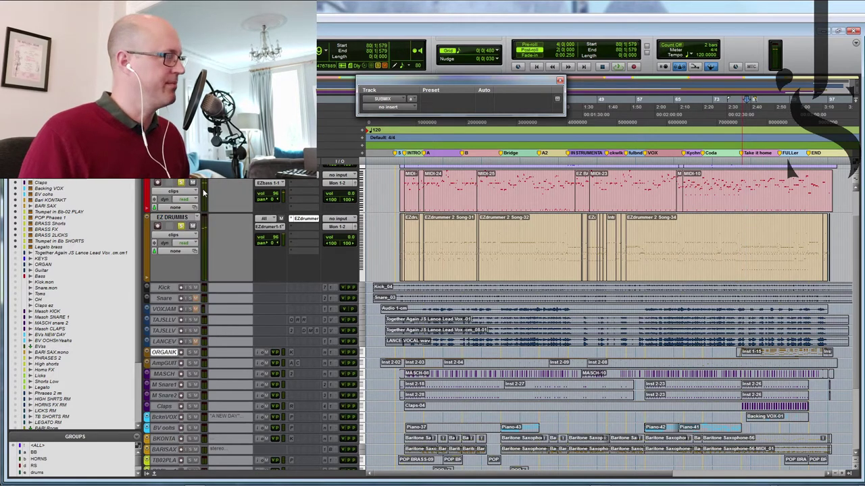
pyautogui.moveTo(181, 357); pyautogui.dragTo(181, 387)
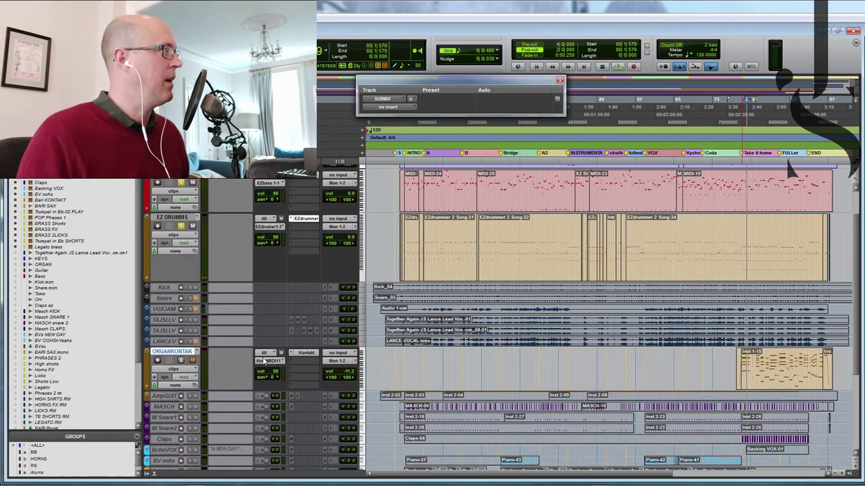
# Open the Kontakt Vintage Organs instrument, reposition its window beside the track controls, and solo the ORGAN KONTAKT track
pyautogui.click(304, 352)
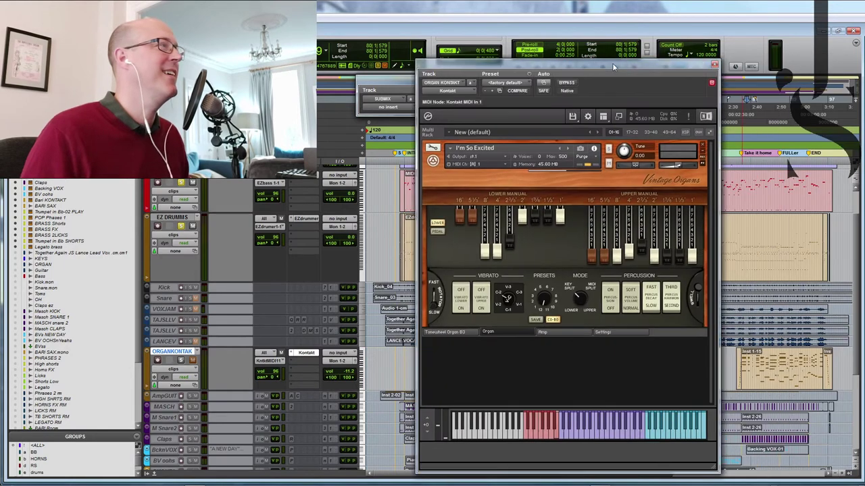
pyautogui.moveTo(612, 63); pyautogui.dragTo(517, 51)
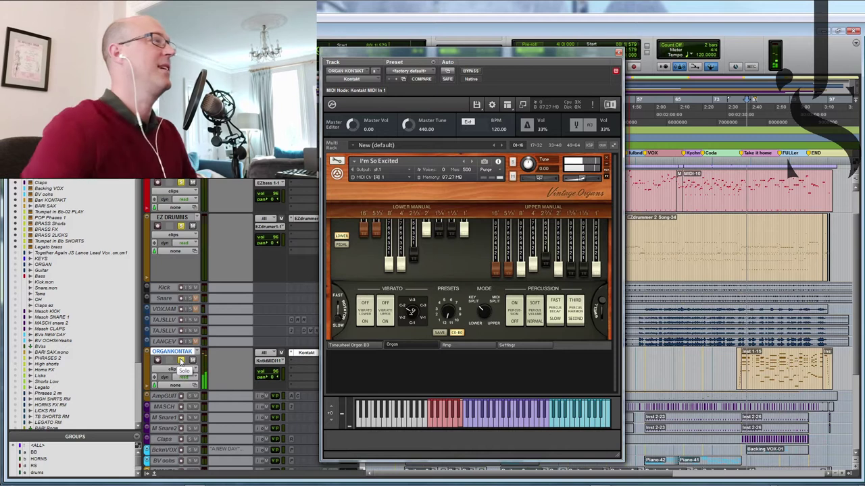
pyautogui.click(181, 360)
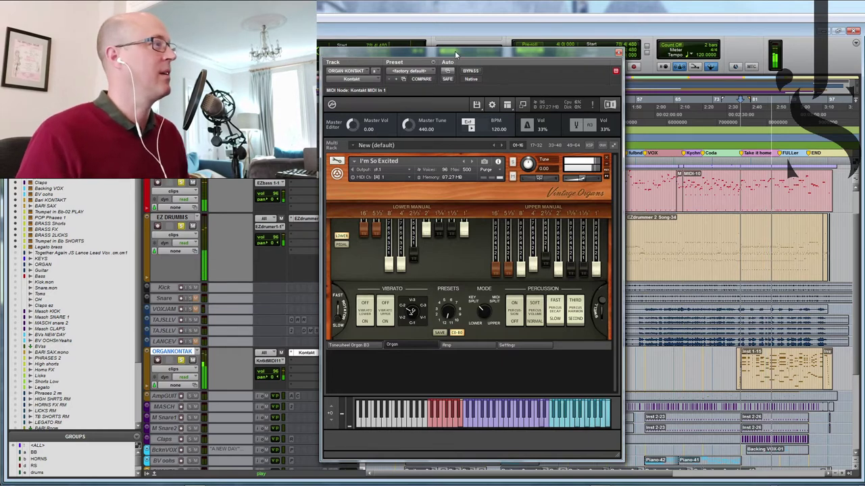
# Stop the organ playback in the Take it home section, put the Kontakt window away and bring the tracks below into view
pyautogui.press('space')
pyautogui.moveTo(455, 55); pyautogui.dragTo(864, 55)
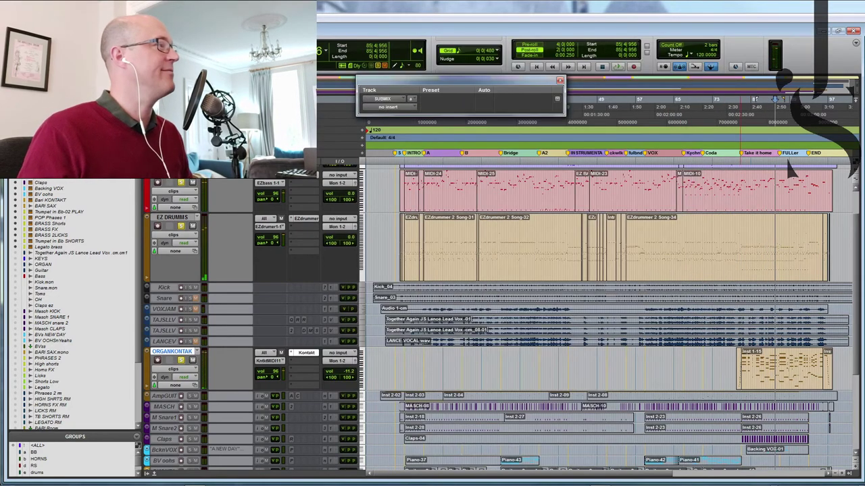
pyautogui.scroll(-3, 209, 368)
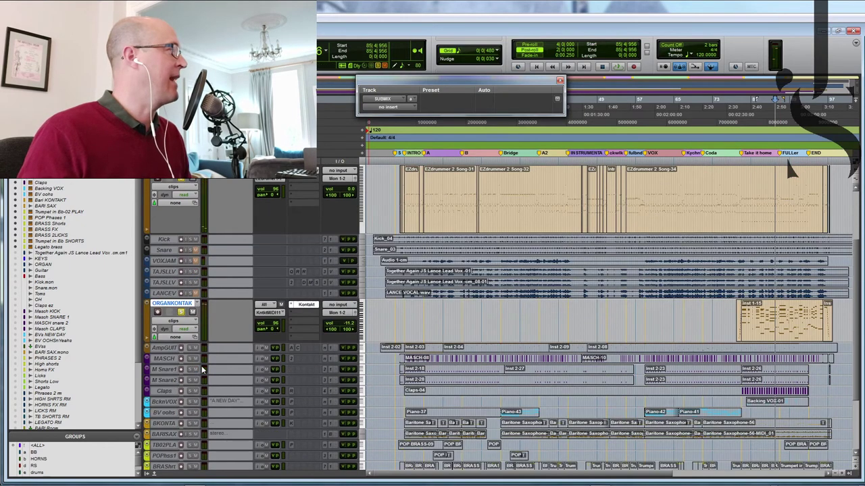
# Make the AmpleGUIT track active with a taller lane, solo it, and bring its Ample Guitar window into view
pyautogui.scroll(-3, 201, 369)
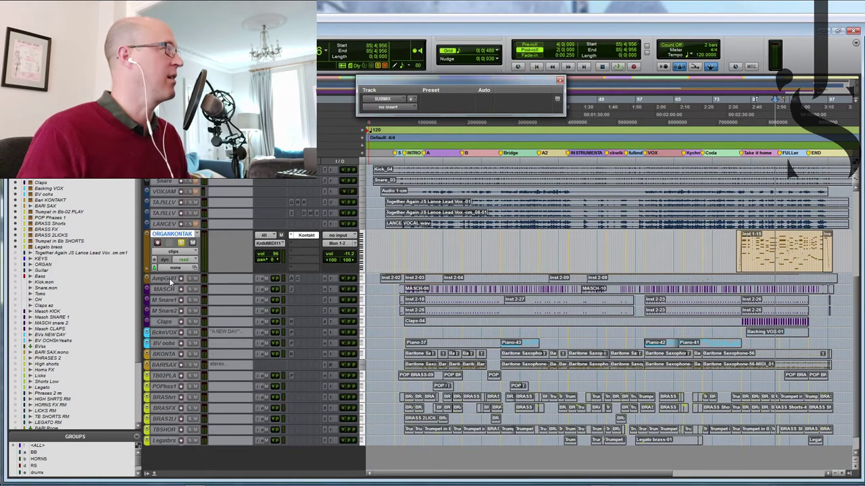
pyautogui.rightClick(171, 279)
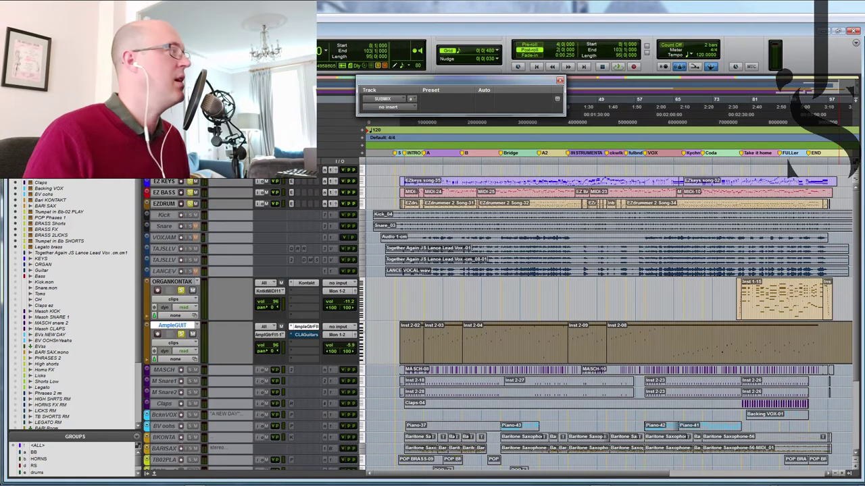
pyautogui.moveTo(864, 81); pyautogui.dragTo(204, 45)
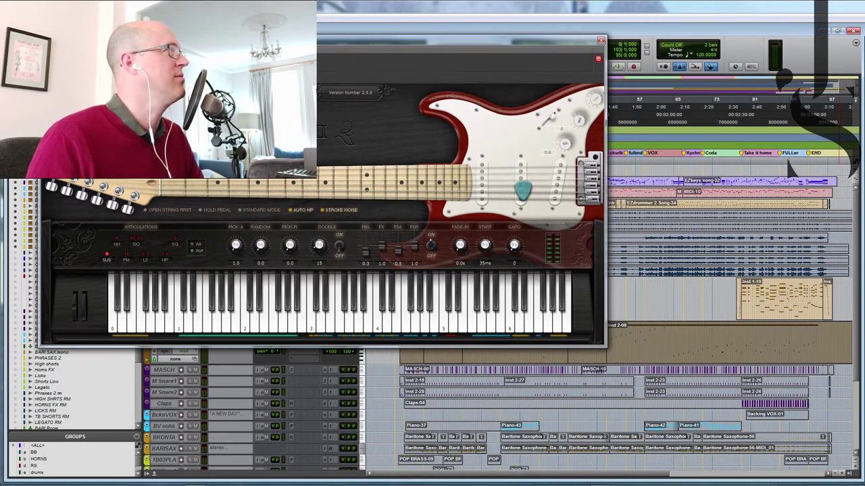
# Play back the AmpleGUIT track on its own from about bar 85, keeping its Ample Guitar window on view
pyautogui.click(773, 161)
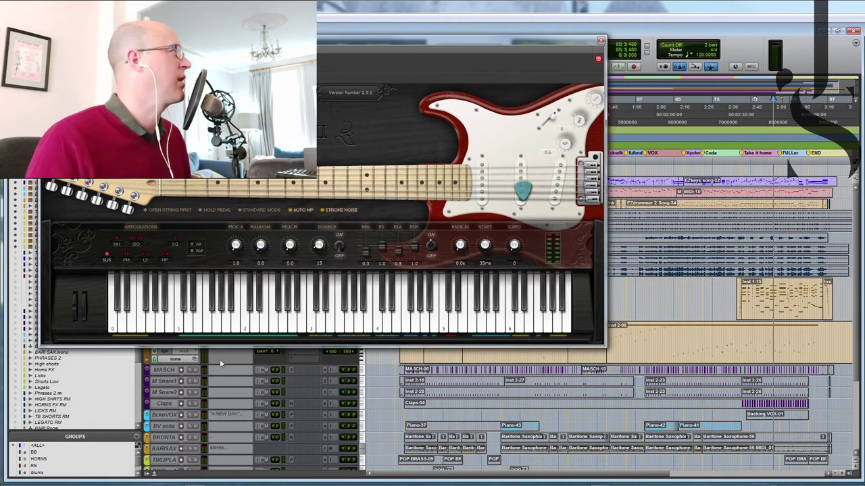
pyautogui.press('space')
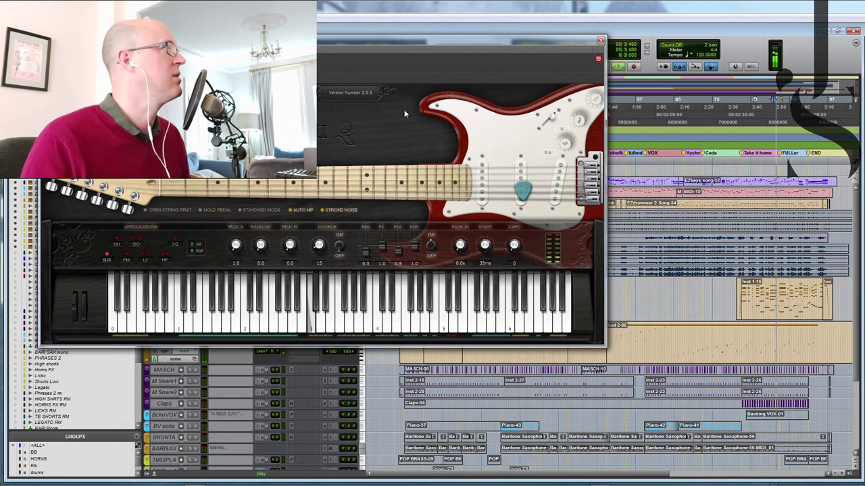
pyautogui.moveTo(410, 40); pyautogui.dragTo(691, 60)
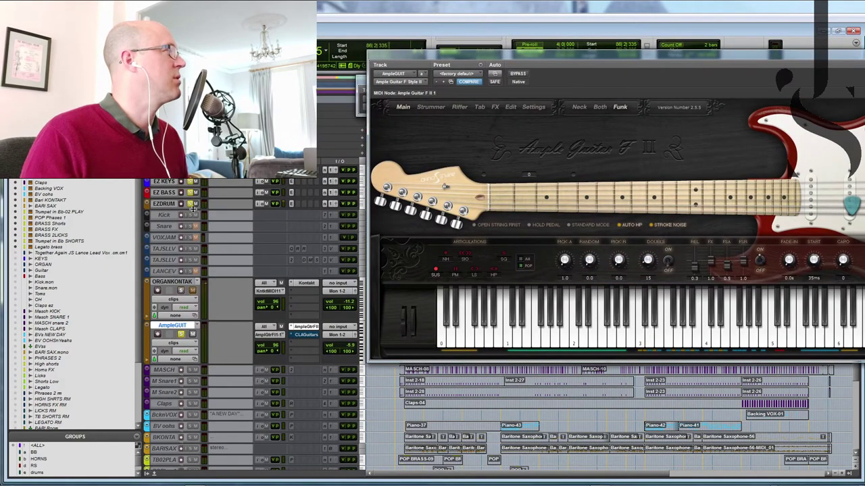
pyautogui.moveTo(463, 65); pyautogui.dragTo(182, 59)
pyautogui.press('space')
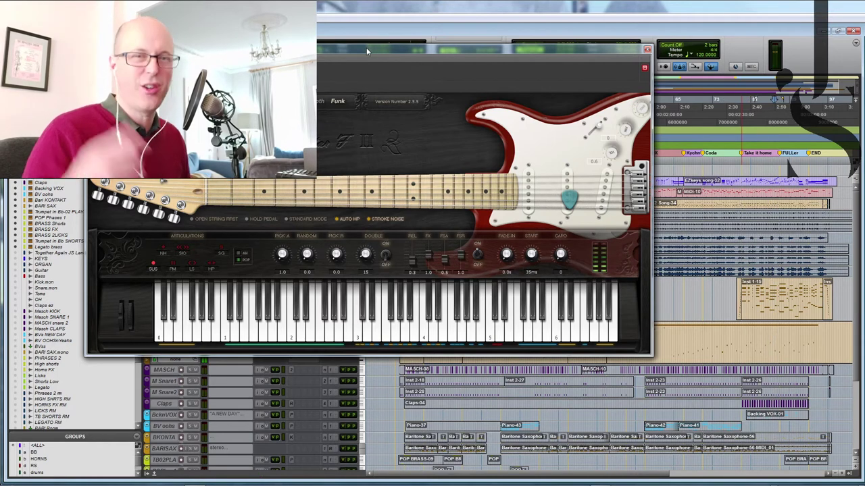
# Replace the Ample Guitar window with the track's CLA Guitars insert and play the guitar through it
pyautogui.moveTo(363, 47); pyautogui.dragTo(864, 47)
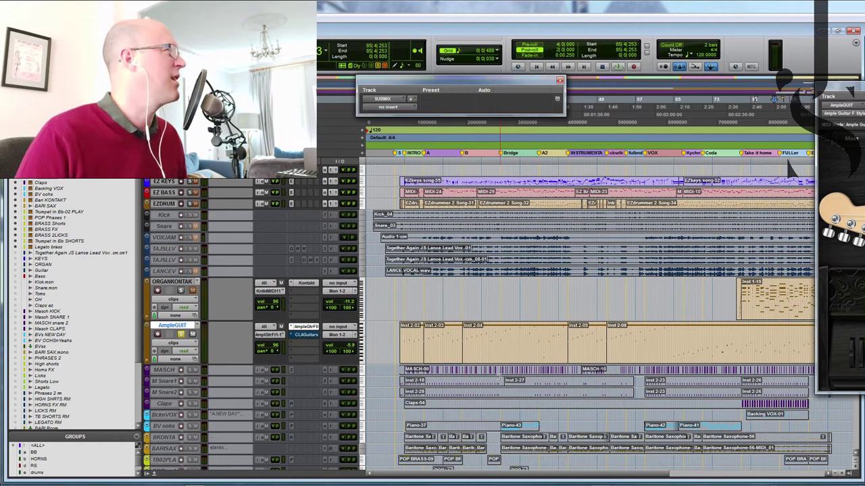
pyautogui.click(305, 335)
pyautogui.moveTo(838, 91); pyautogui.dragTo(546, 89)
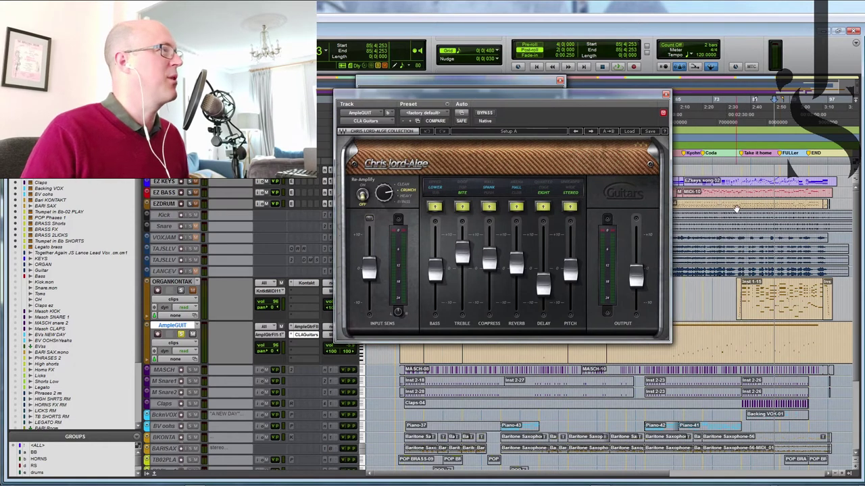
pyautogui.press('space')
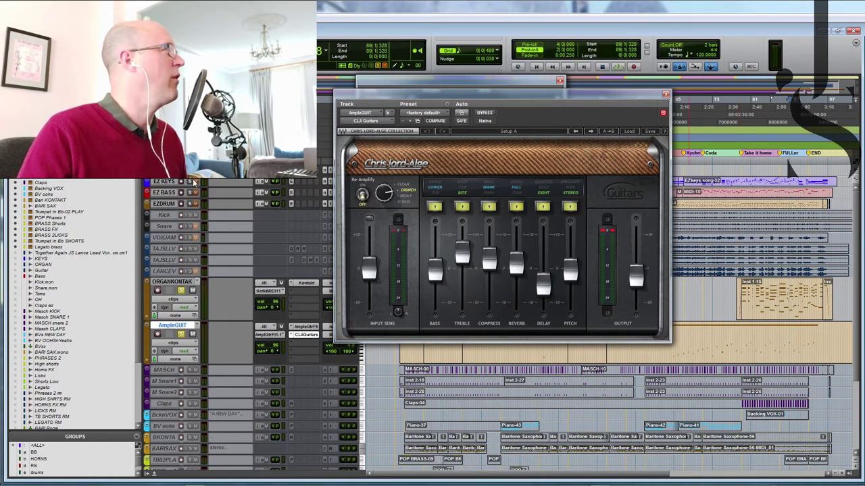
# Play the soloed EZ, organ and guitar tracks from the Take it home marker and slightly lower the CLA Guitars output
pyautogui.click(192, 204)
pyautogui.click(738, 162)
pyautogui.press('space')
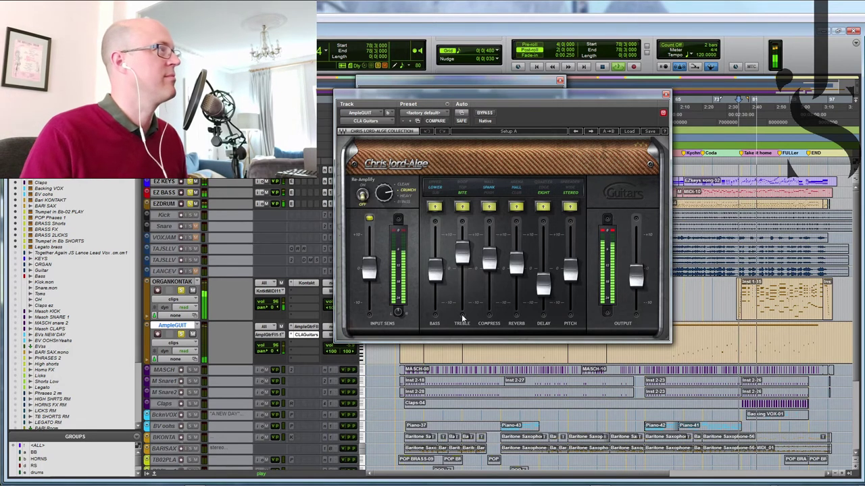
pyautogui.moveTo(637, 276); pyautogui.dragTo(636, 279)
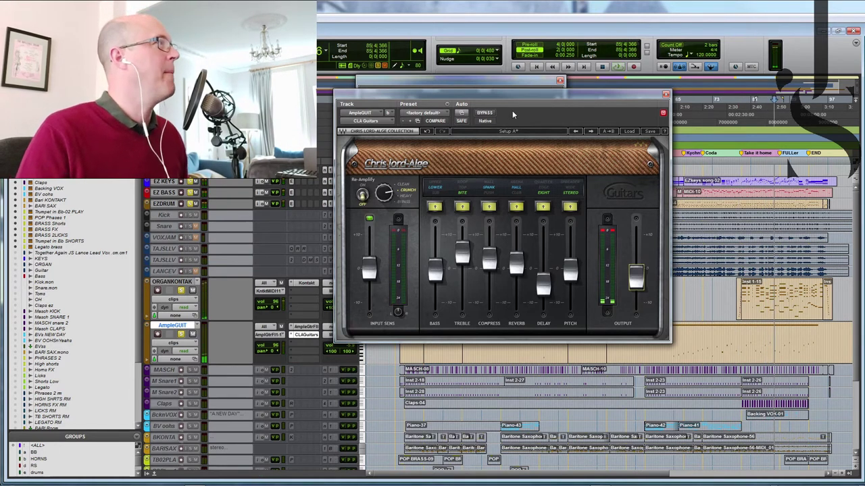
# Put the CLA Guitars window away and make the MASCH, M Snare1, M Snare2 and Claps tracks active
pyautogui.moveTo(628, 95); pyautogui.dragTo(864, 99)
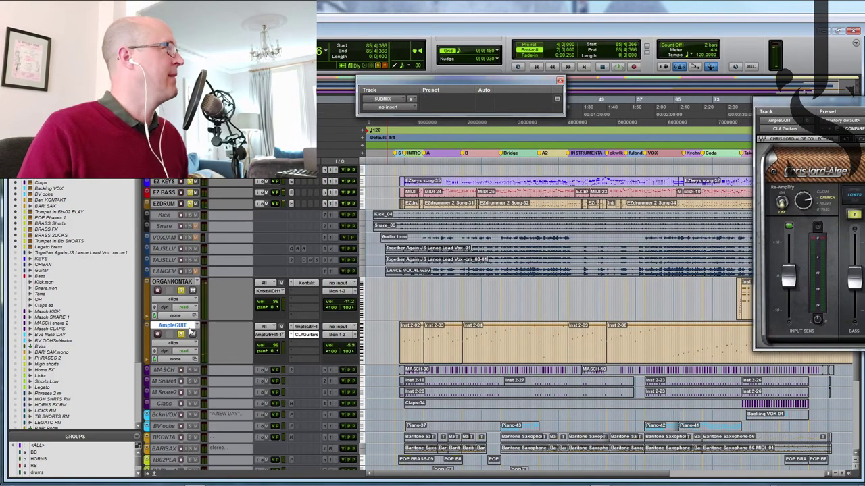
pyautogui.click(172, 371)
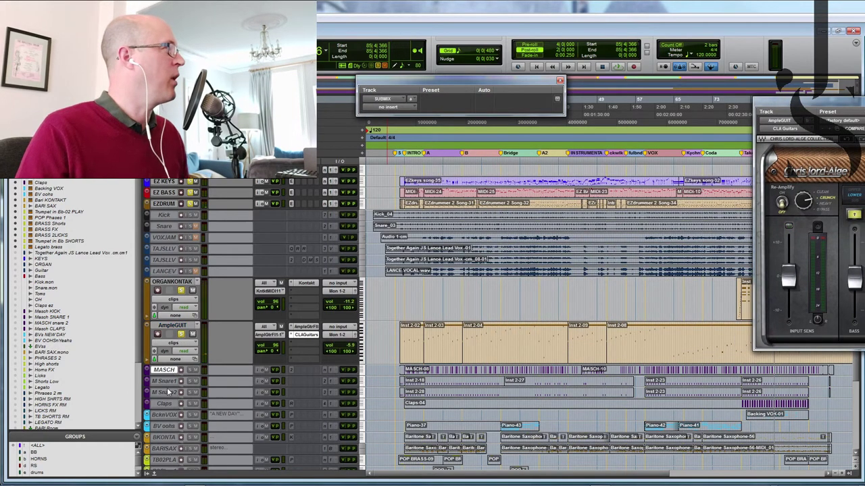
pyautogui.keyDown('shift'); pyautogui.click(164, 405); pyautogui.keyUp('shift')
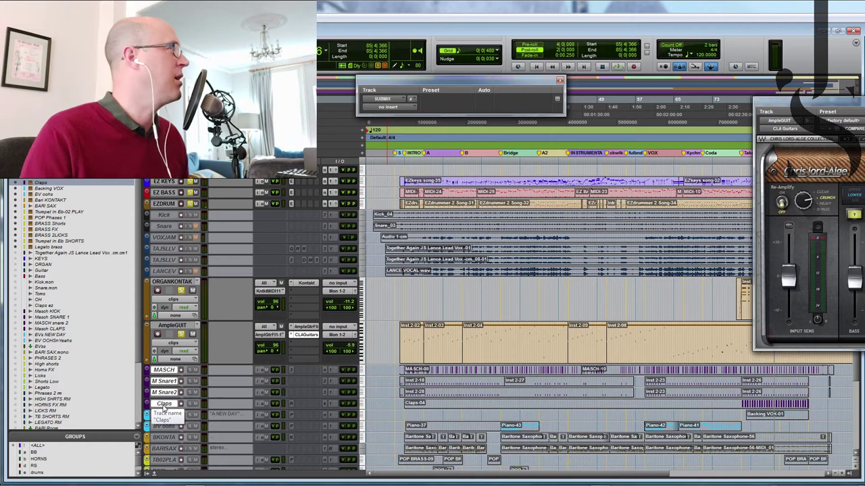
pyautogui.rightClick(167, 371)
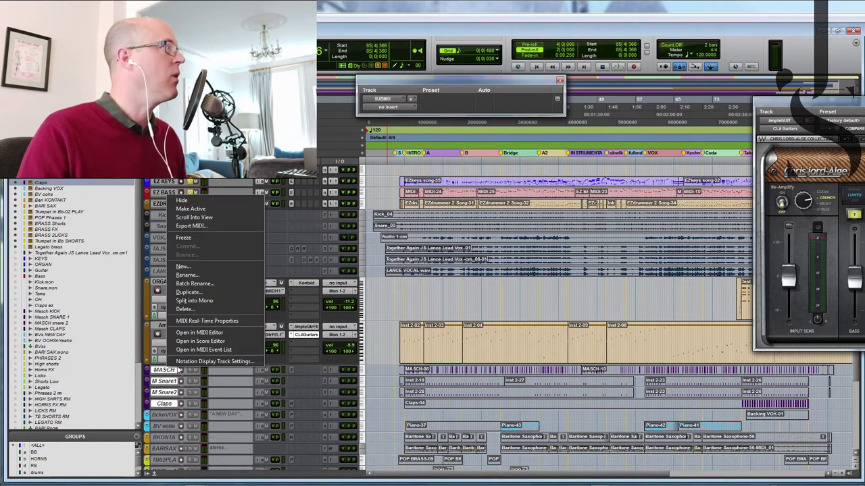
pyautogui.click(188, 209)
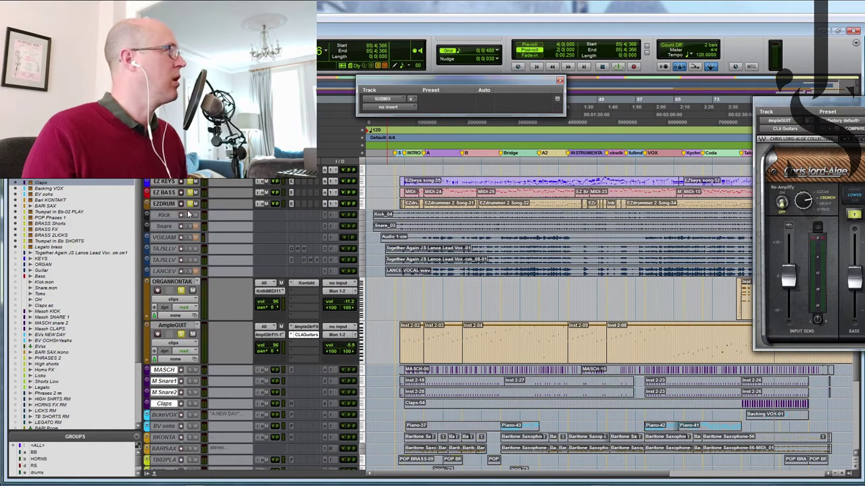
# Bring the Maschine 2 window into view and select the timeline from bar 79 to about bar 93
pyautogui.moveTo(861, 101); pyautogui.dragTo(404, 72)
pyautogui.click(742, 162)
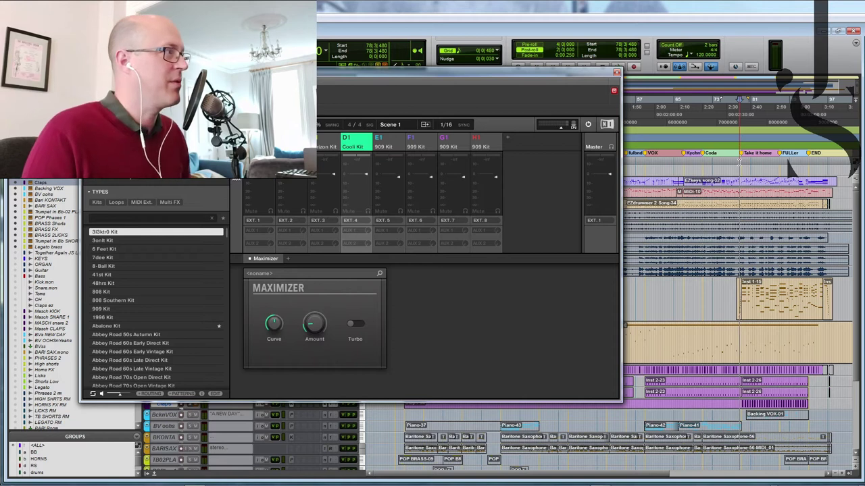
pyautogui.moveTo(741, 162); pyautogui.dragTo(799, 159)
pyautogui.moveTo(512, 76); pyautogui.dragTo(778, 83)
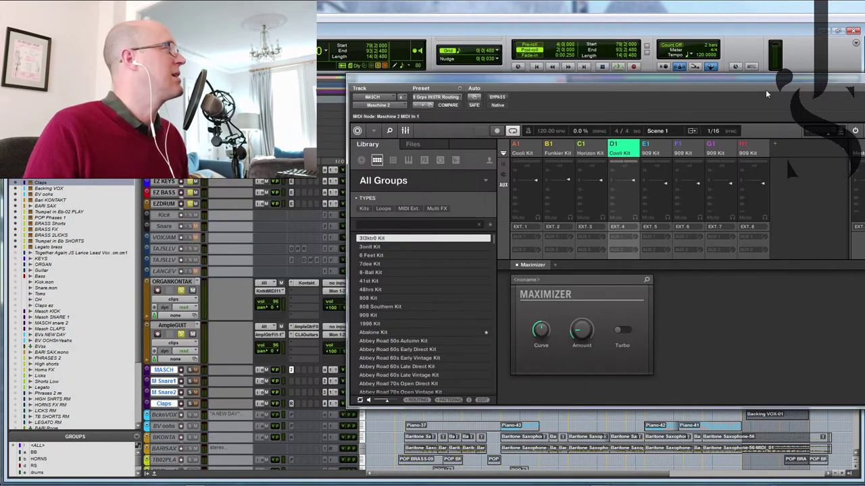
# Play the selected section with the Maschine window on view, soloing the MASCH and M Snare tracks
pyautogui.moveTo(514, 79); pyautogui.dragTo(335, 60)
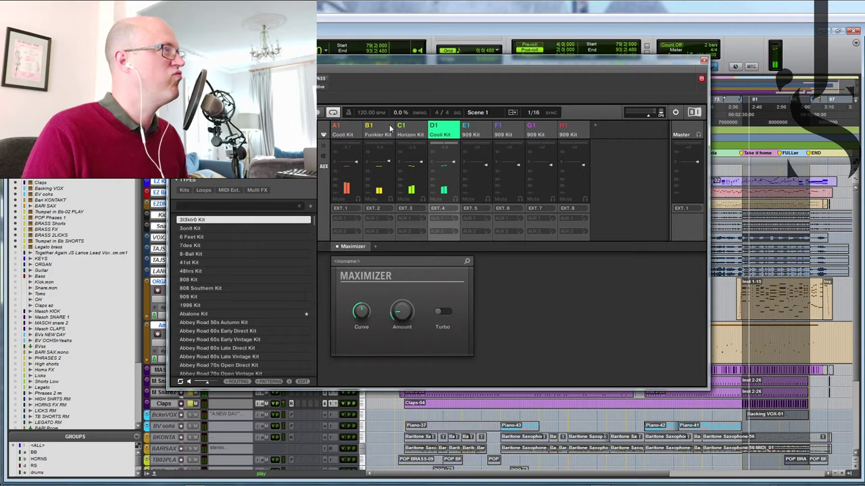
pyautogui.moveTo(337, 61); pyautogui.dragTo(414, 70)
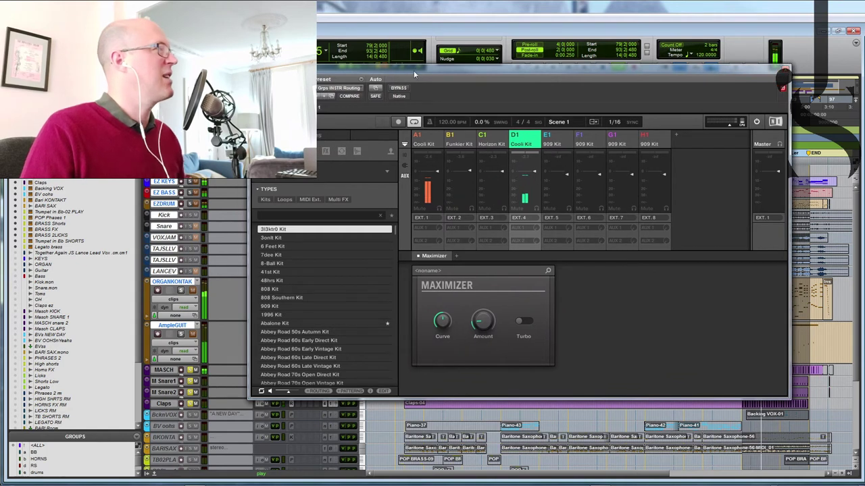
pyautogui.click(192, 393)
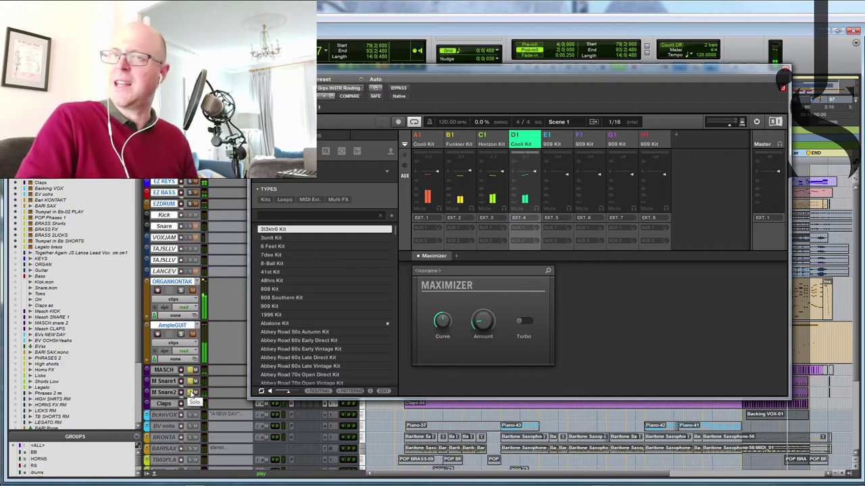
# Select from bar 79 to bar 87 in the Take it home section and play it with the soloed Maschine tracks
pyautogui.moveTo(587, 71); pyautogui.dragTo(524, 68)
pyautogui.moveTo(743, 161); pyautogui.dragTo(782, 163)
pyautogui.press('space')
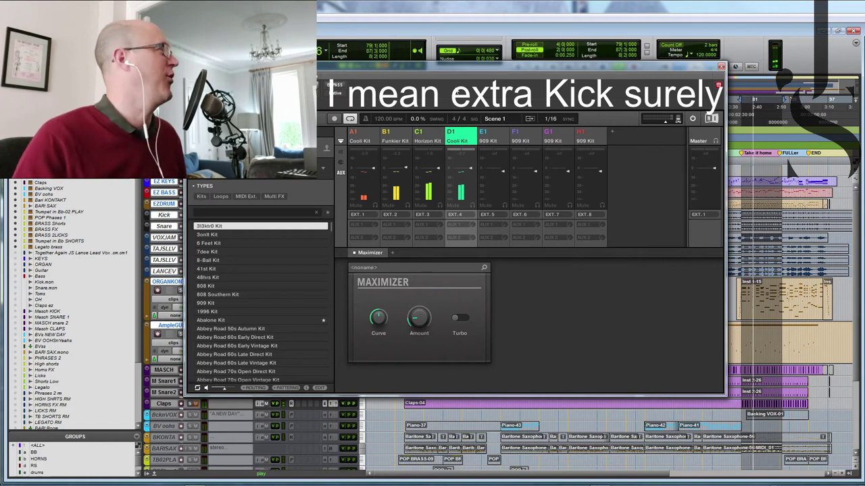
pyautogui.moveTo(363, 68); pyautogui.dragTo(384, 67)
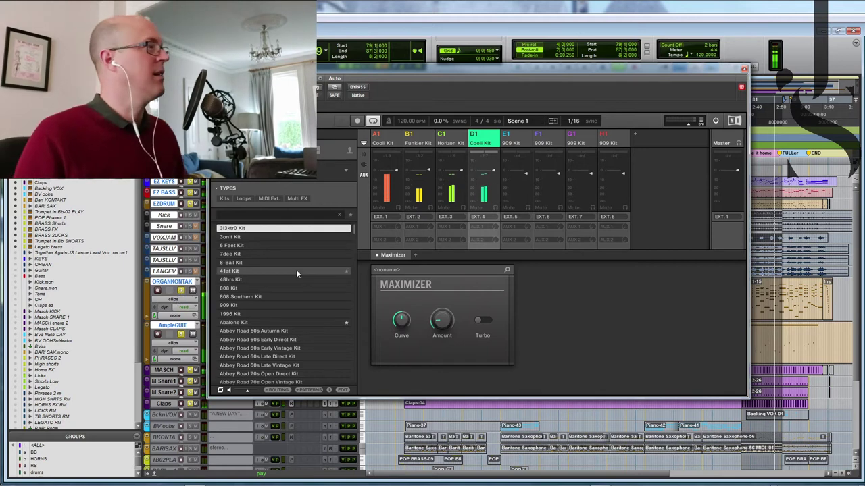
pyautogui.press('space')
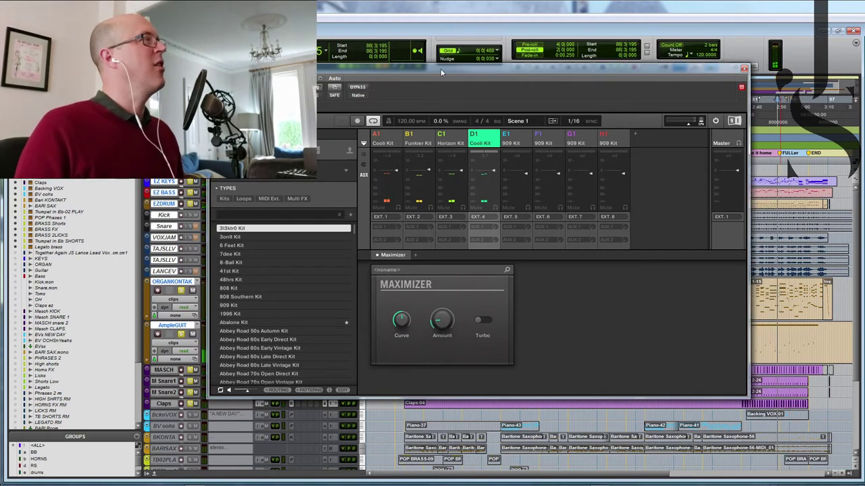
# Put the Maschine window away and unsolo the EZ, organ, guitar and Maschine tracks
pyautogui.moveTo(440, 68); pyautogui.dragTo(864, 96)
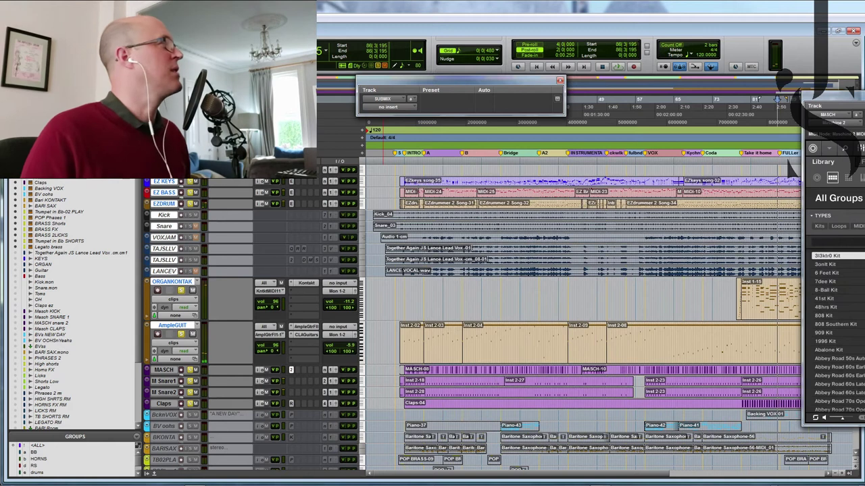
pyautogui.click(190, 204)
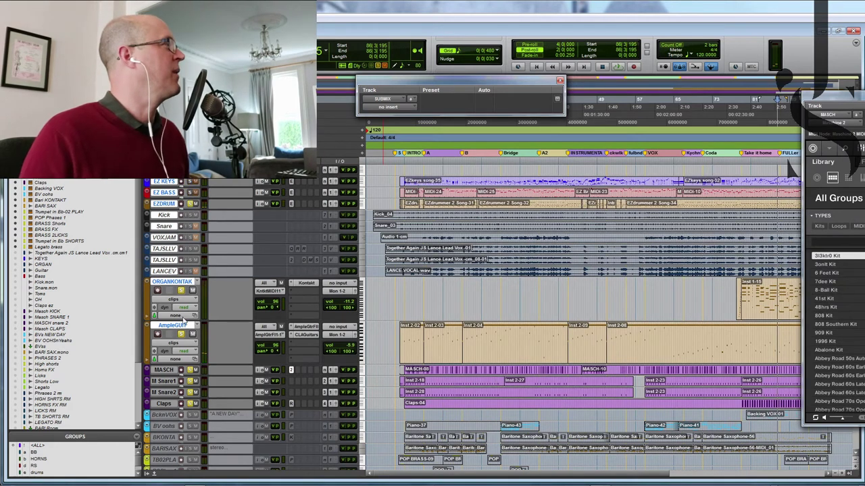
pyautogui.click(189, 370)
pyautogui.click(190, 381)
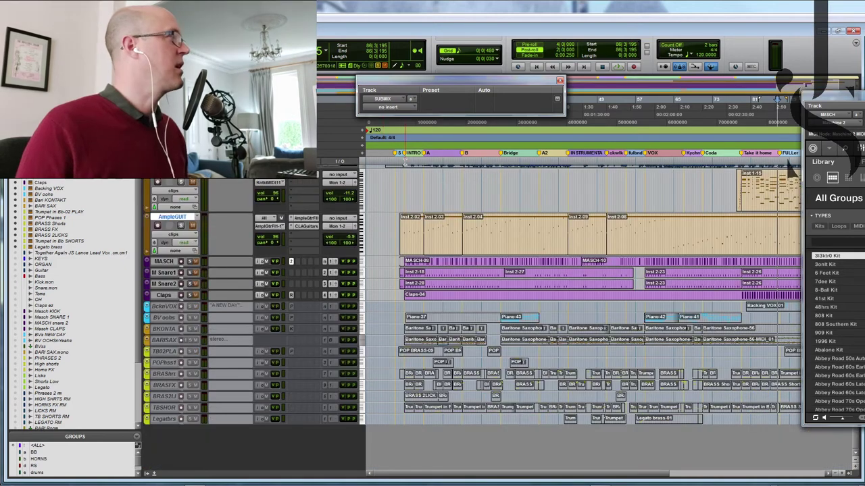
# Make the Bari KONTAKT track active, solo it, and place its Baritone Sax Kontakt window beside the timeline
pyautogui.moveTo(404, 162); pyautogui.dragTo(481, 162)
pyautogui.rightClick(172, 330)
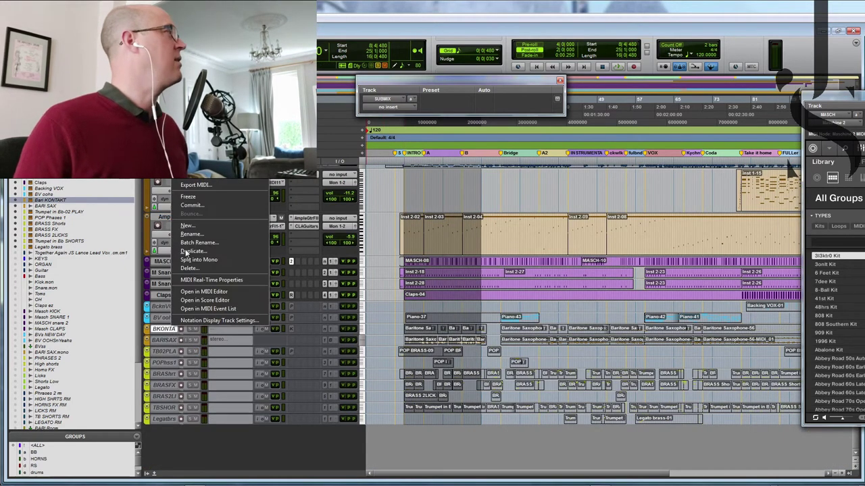
pyautogui.press('Escape')
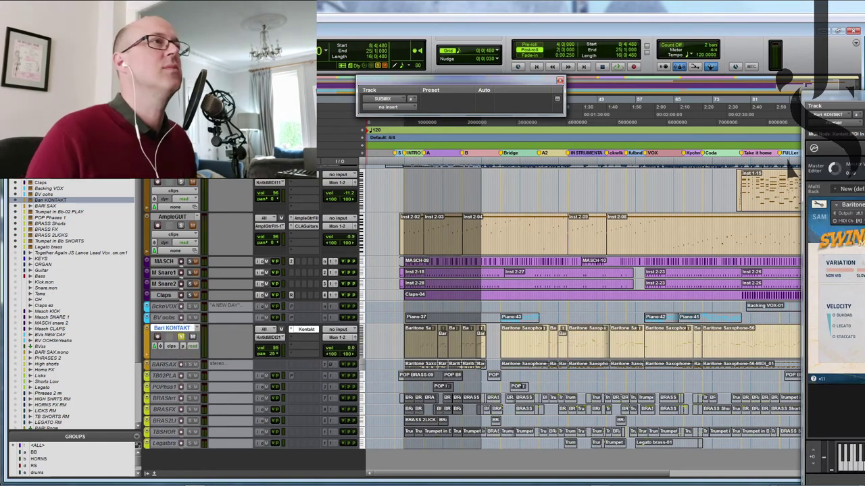
pyautogui.moveTo(864, 95); pyautogui.dragTo(653, 77)
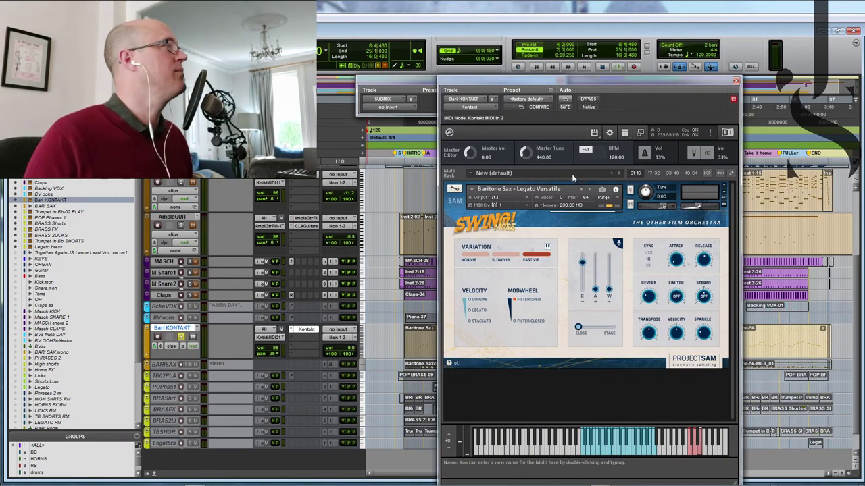
pyautogui.moveTo(541, 83); pyautogui.dragTo(770, 96)
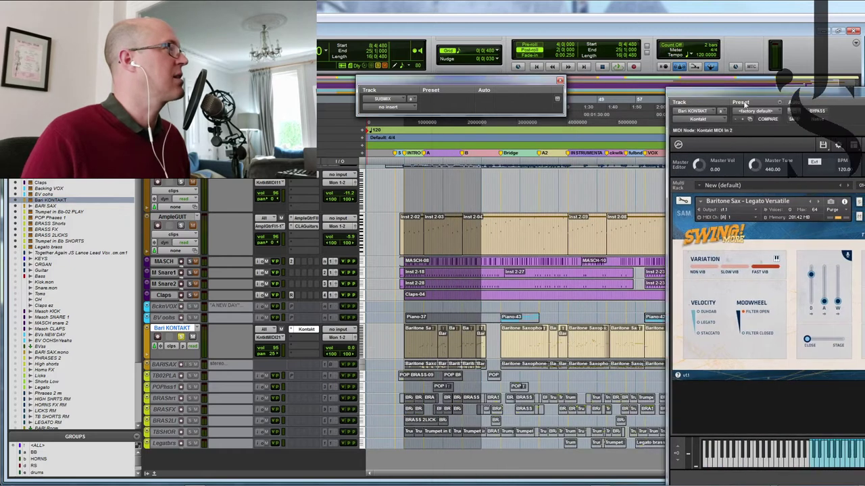
# Select about bars 12 to 17 in section A and play the Bari KONTAKT part, bringing the EZ tracks into view
pyautogui.click(422, 164)
pyautogui.moveTo(422, 164); pyautogui.dragTo(442, 164)
pyautogui.press('space')
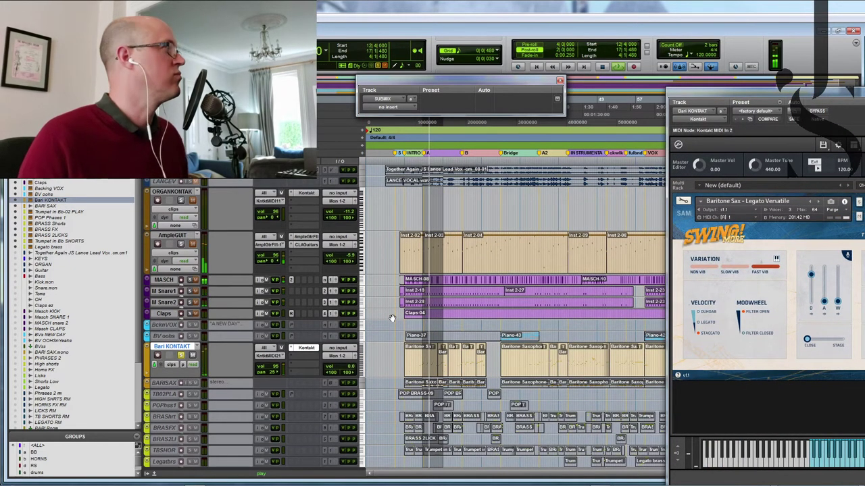
pyautogui.scroll(1, 370, 401)
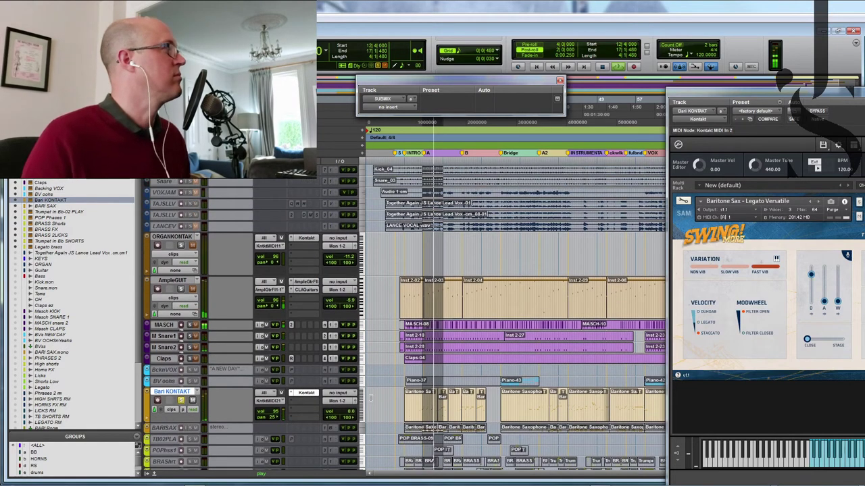
pyautogui.scroll(1, 309, 371)
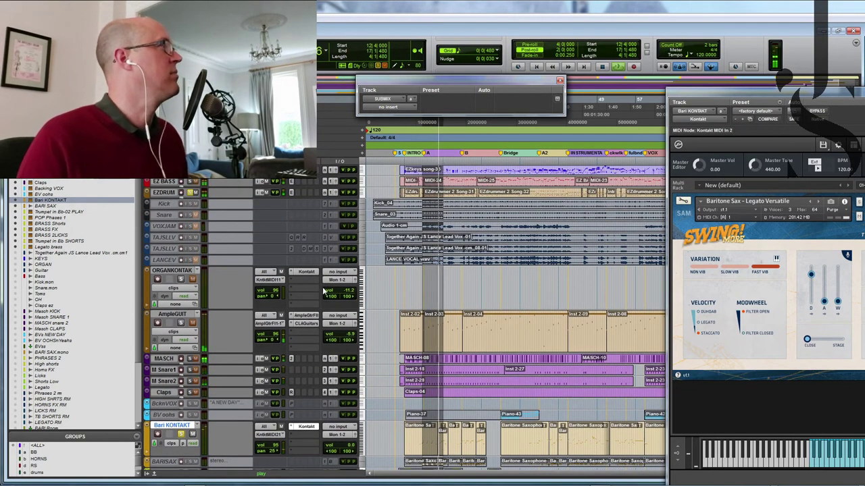
# Stop the Bari KONTAKT playback and bring the tracks below the baritone sax part into view
pyautogui.scroll(-1, 440, 352)
pyautogui.press('space')
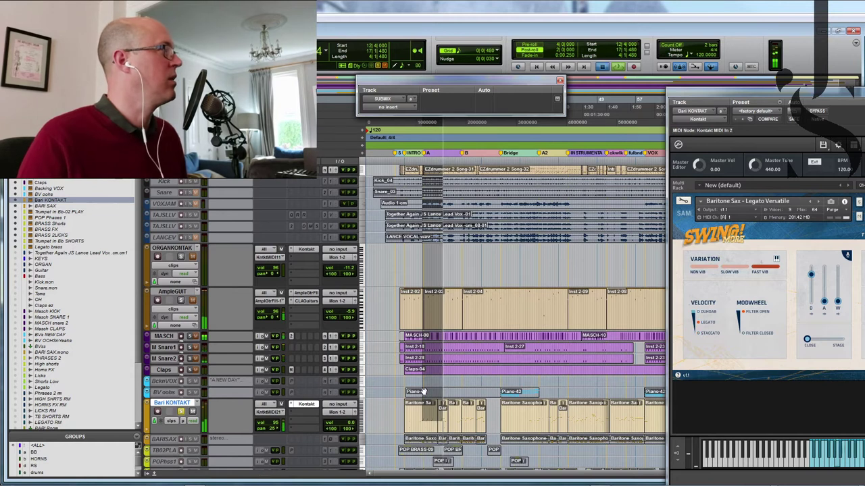
pyautogui.scroll(-1, 270, 419)
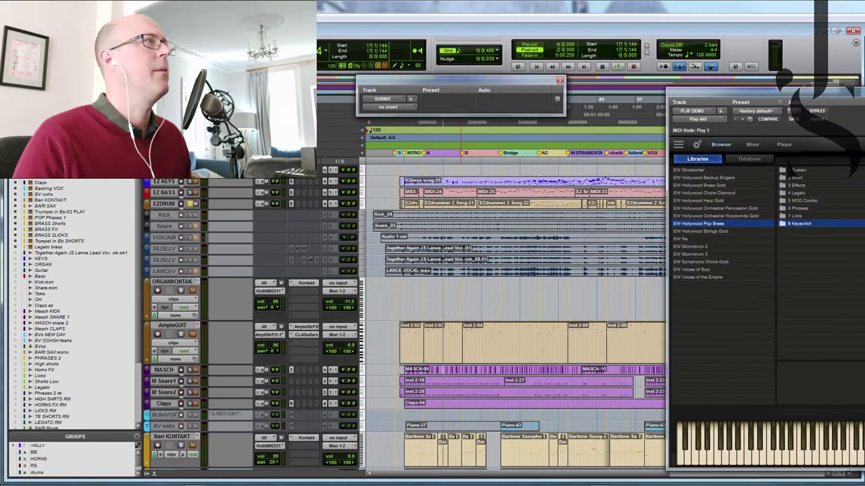
# Bring the PLAY DEMO instrument window fully into view and browse the EW Hollywood Pop Brass categories from Sustain through Licks
pyautogui.moveTo(858, 84); pyautogui.dragTo(646, 83)
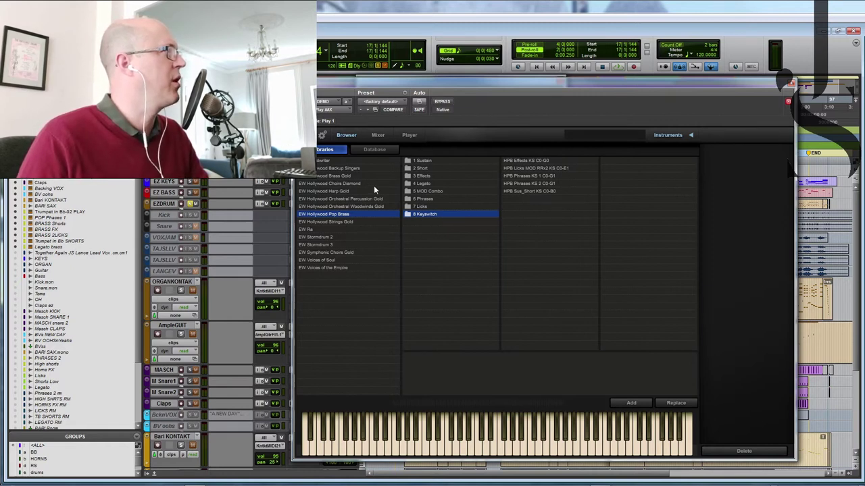
pyautogui.click(420, 161)
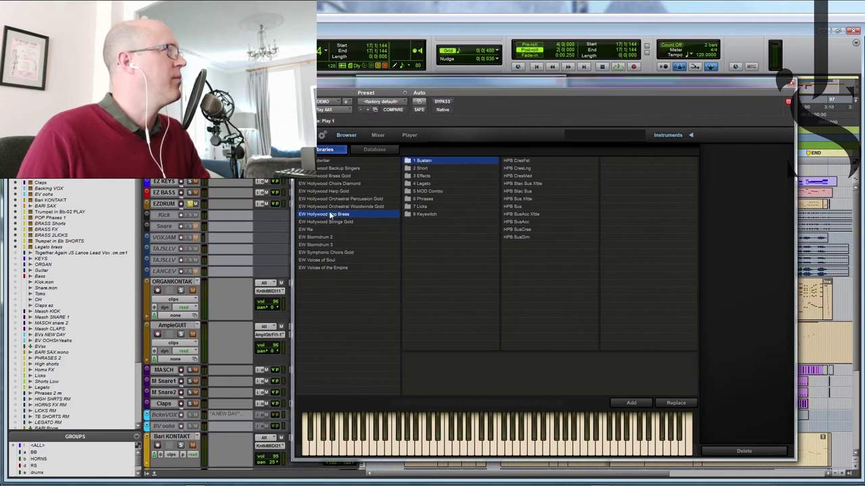
pyautogui.click(424, 168)
pyautogui.click(425, 175)
pyautogui.click(425, 183)
pyautogui.click(427, 192)
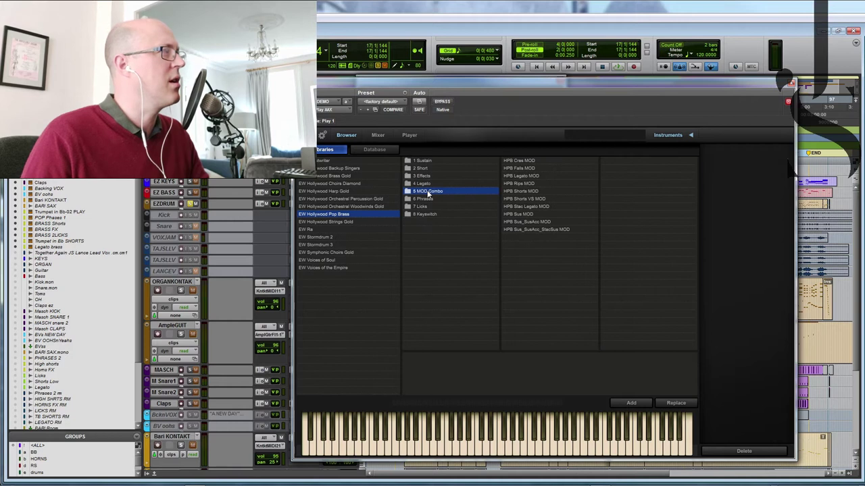
pyautogui.click(427, 200)
pyautogui.click(427, 214)
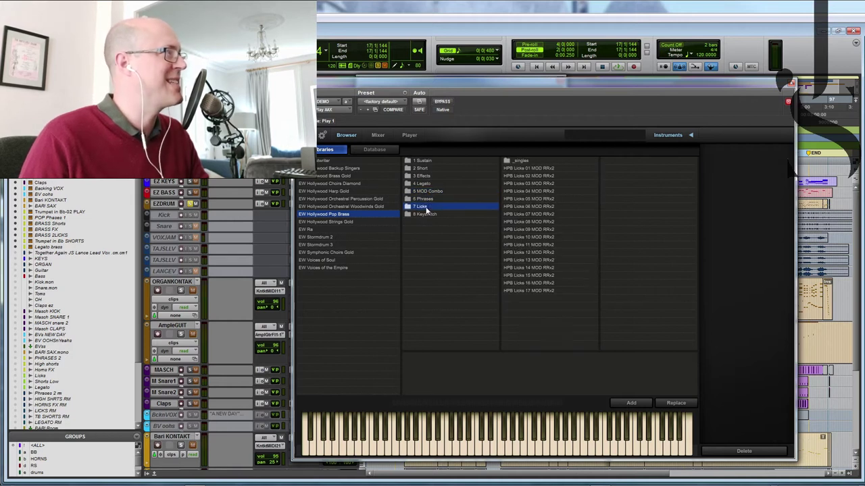
# Audition HPB Phrase01_105 perf 01a from Phrases, and replace it with HPB Licks 01 MOD RRx2 from Licks
pyautogui.click(427, 200)
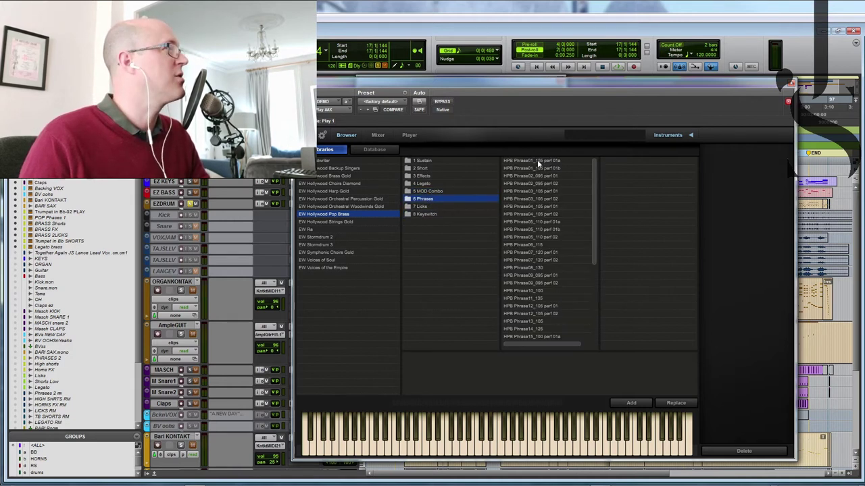
pyautogui.doubleClick(537, 160)
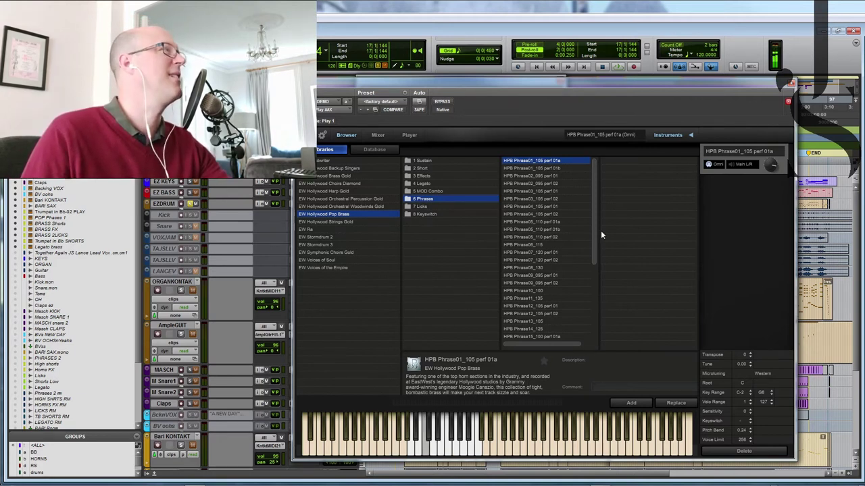
pyautogui.click(421, 207)
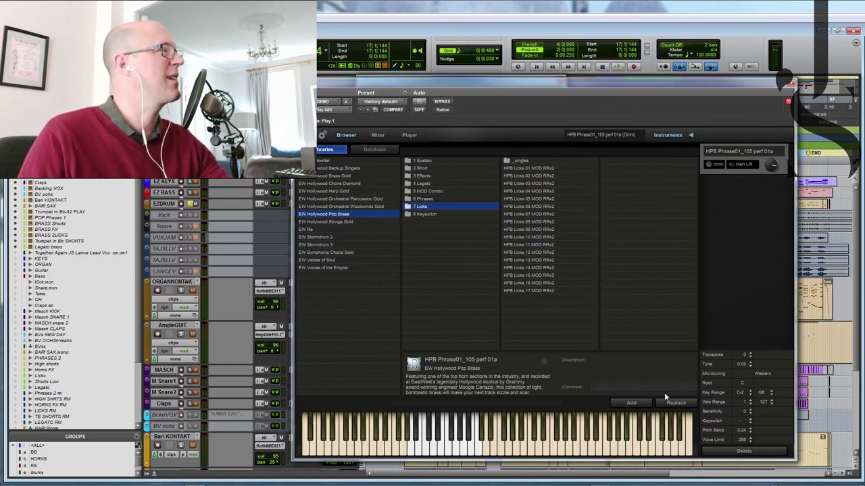
pyautogui.click(677, 403)
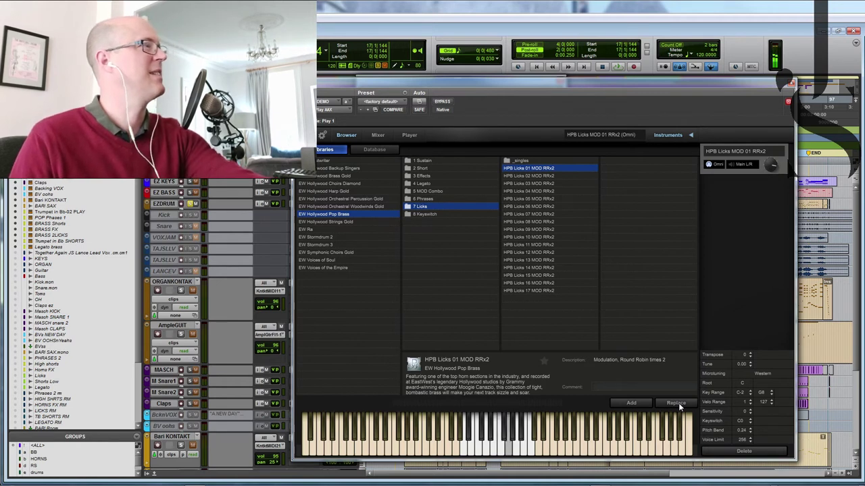
# Replace the loaded patch with the keyswitch patch HPB Effects KS C0-G0, and view its Player and Mixer pages
pyautogui.click(428, 215)
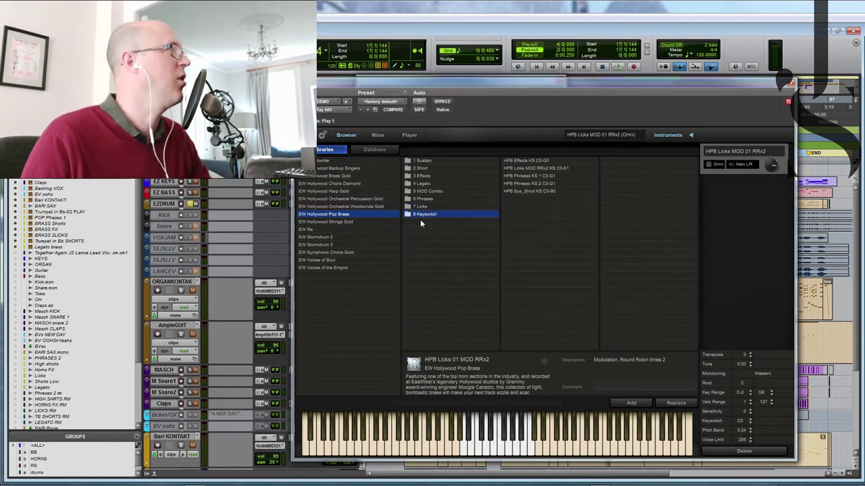
pyautogui.click(521, 162)
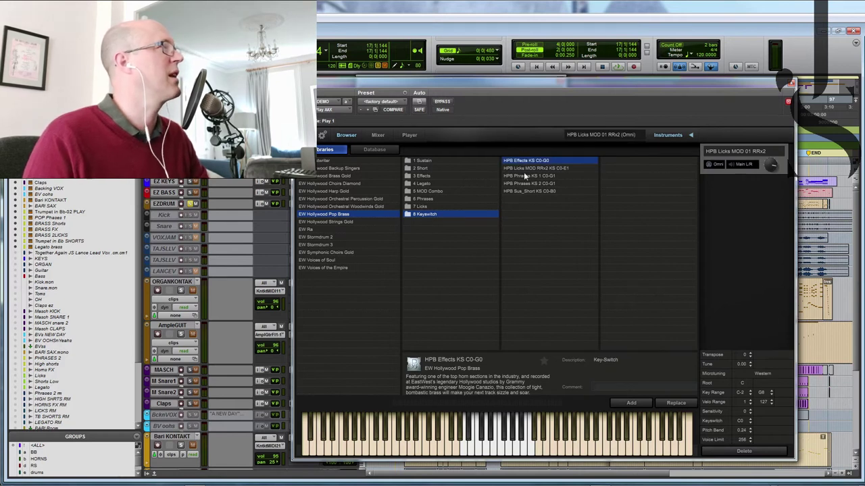
pyautogui.click(679, 403)
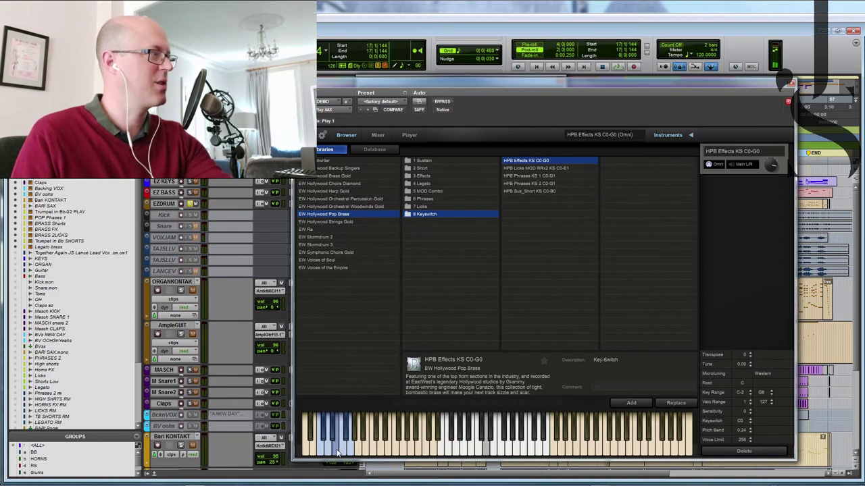
pyautogui.click(406, 135)
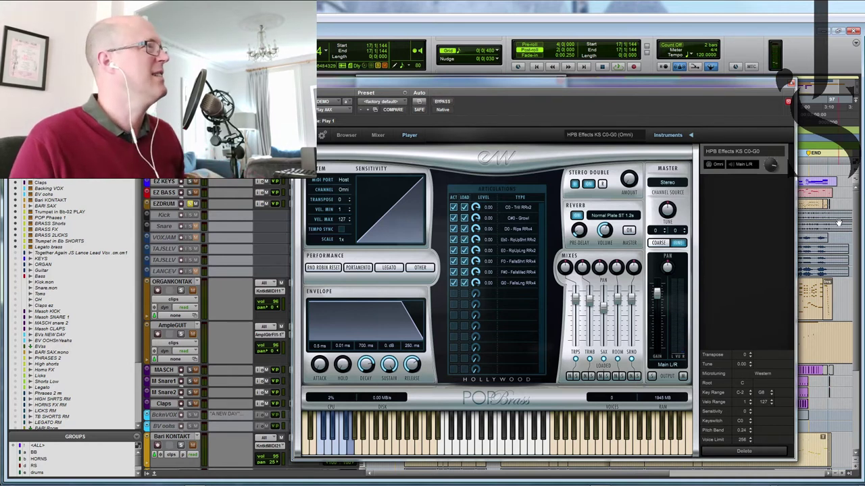
pyautogui.click(378, 134)
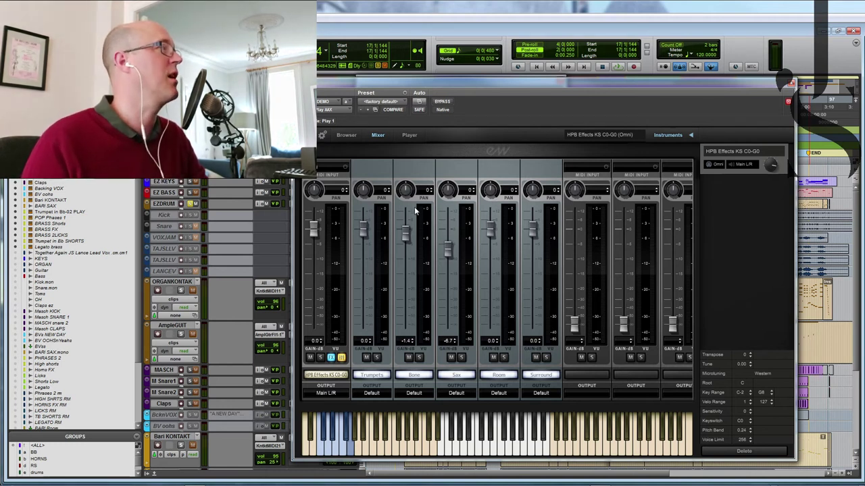
# Audition the Trumpets, Bone and Sax channels of the effects patch one at a time in solo, clearing the last solo
pyautogui.click(377, 358)
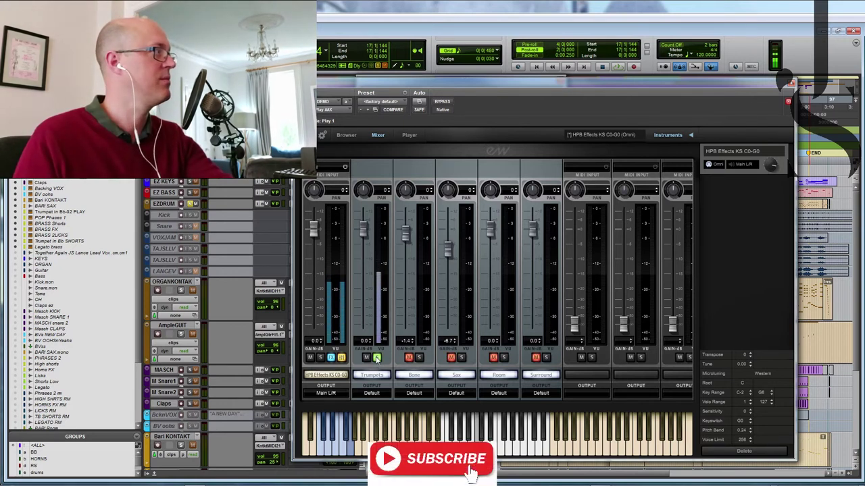
pyautogui.click(419, 359)
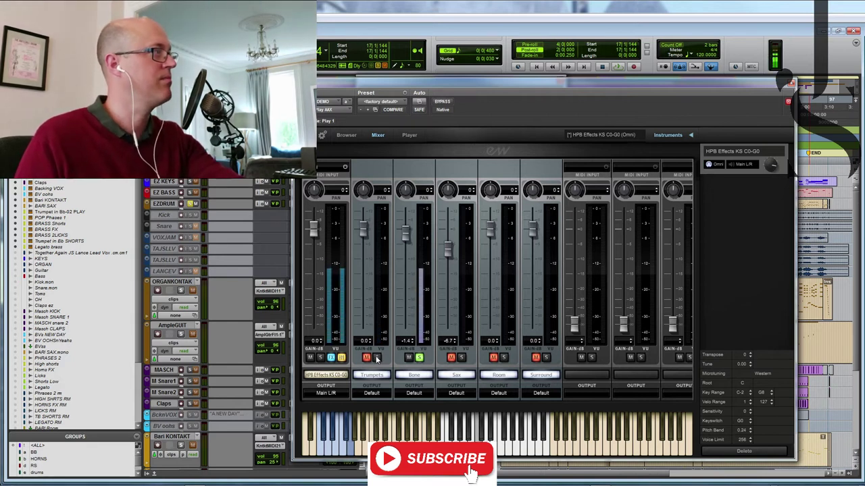
pyautogui.click(420, 359)
pyautogui.click(462, 359)
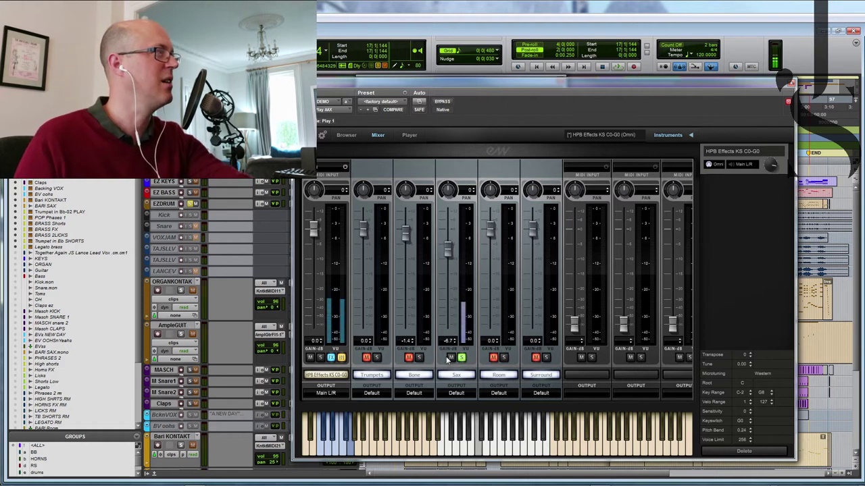
pyautogui.click(462, 359)
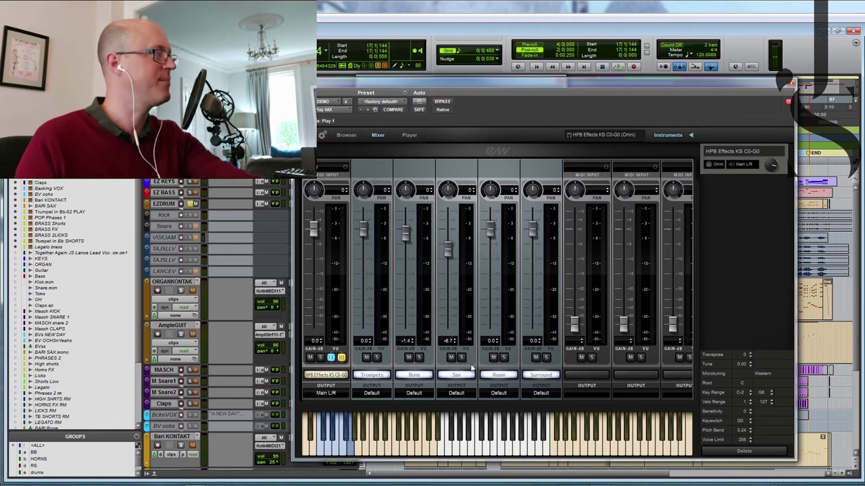
# Pan the patch's Trumpets channel to -100 and its Sax channel to 86, and shift the PLAY window aside
pyautogui.moveTo(450, 170); pyautogui.dragTo(451, 154)
pyautogui.moveTo(367, 180); pyautogui.dragTo(363, 212)
pyautogui.moveTo(449, 191); pyautogui.dragTo(450, 180)
pyautogui.moveTo(362, 193); pyautogui.dragTo(366, 215)
pyautogui.press('space')
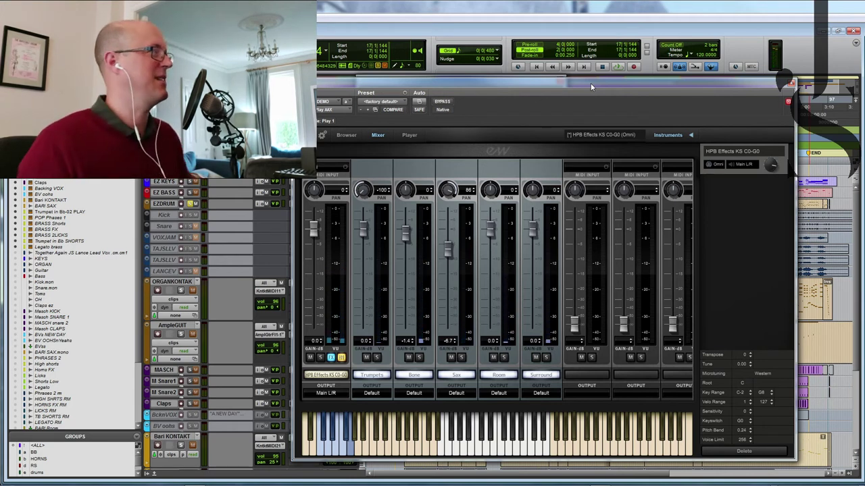
pyautogui.moveTo(587, 86); pyautogui.dragTo(864, 88)
pyautogui.scroll(-3, 530, 371)
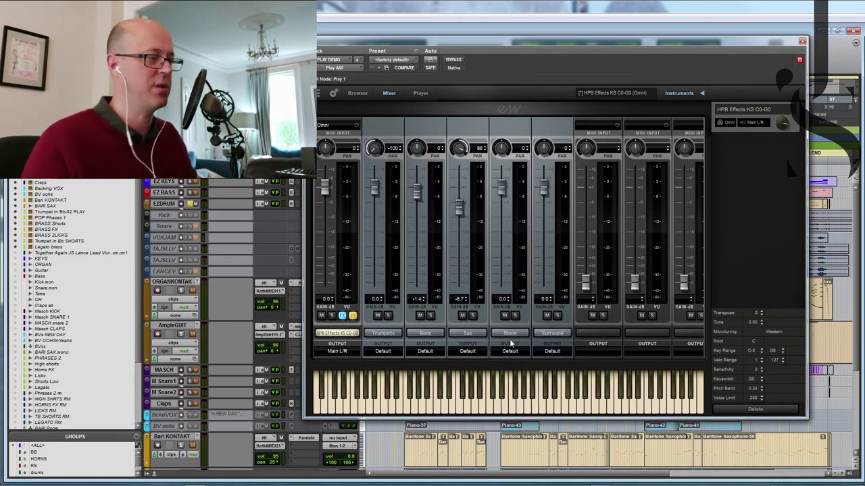
# Compare the Surround channel in solo with the brass channels alone, muting Surround and Room, and solo Surround again
pyautogui.click(552, 333)
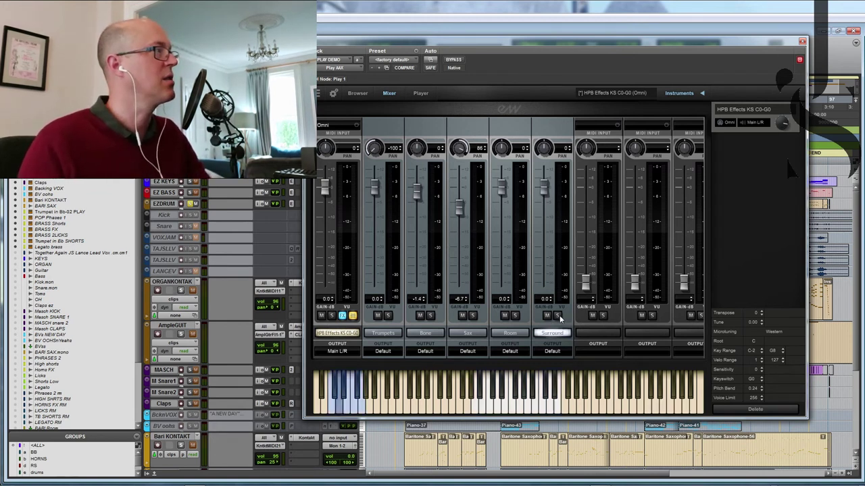
pyautogui.click(558, 316)
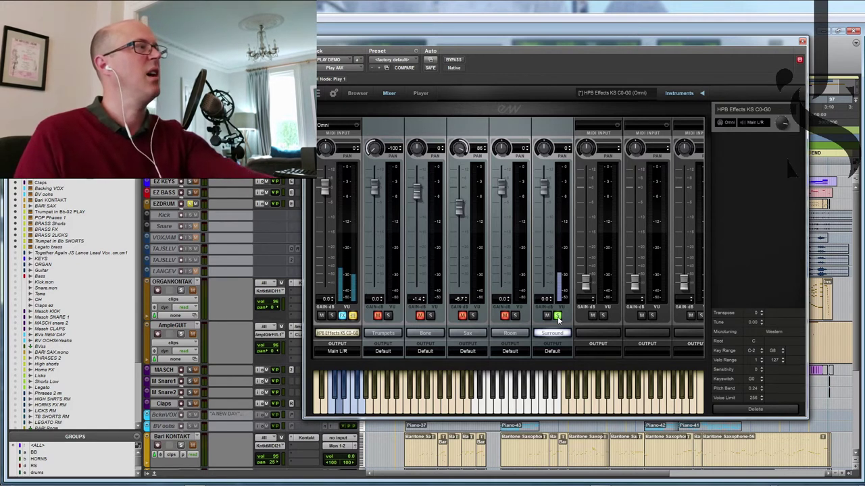
pyautogui.click(557, 315)
pyautogui.click(547, 317)
pyautogui.click(504, 316)
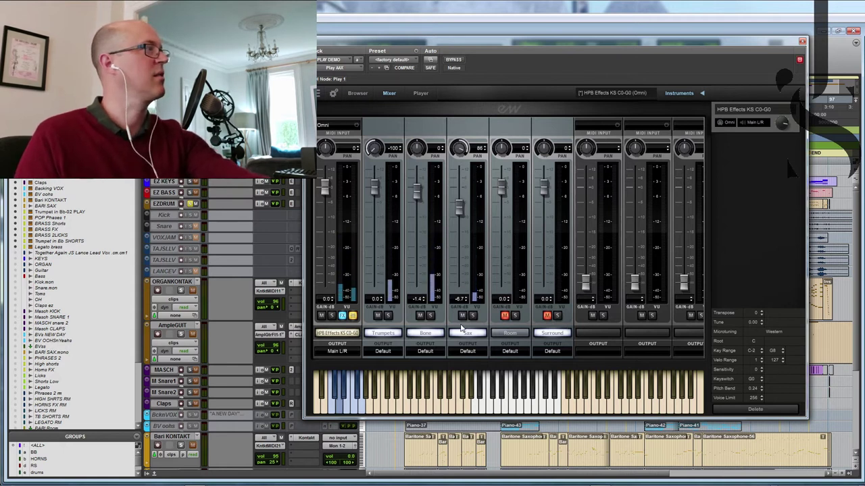
pyautogui.click(558, 315)
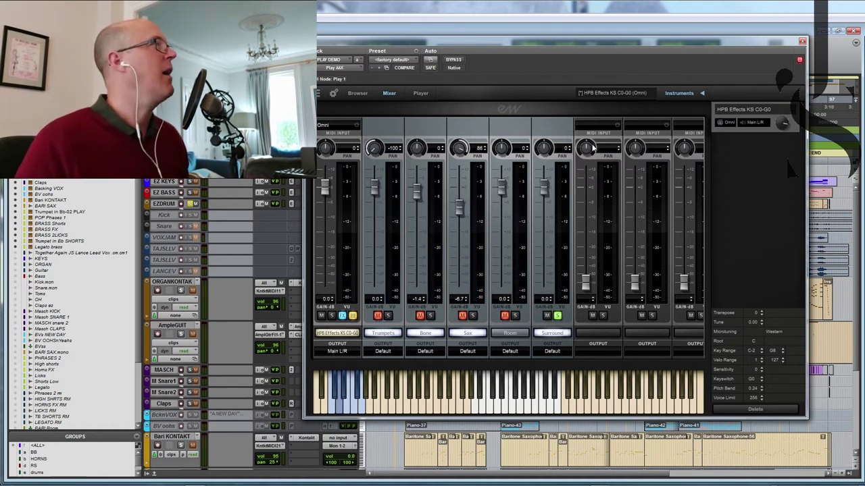
# Load the keyswitch patch HPB Phrases KS 1 C0-G1 in place of the effects patch and show its mixer channels
pyautogui.click(357, 92)
pyautogui.click(552, 142)
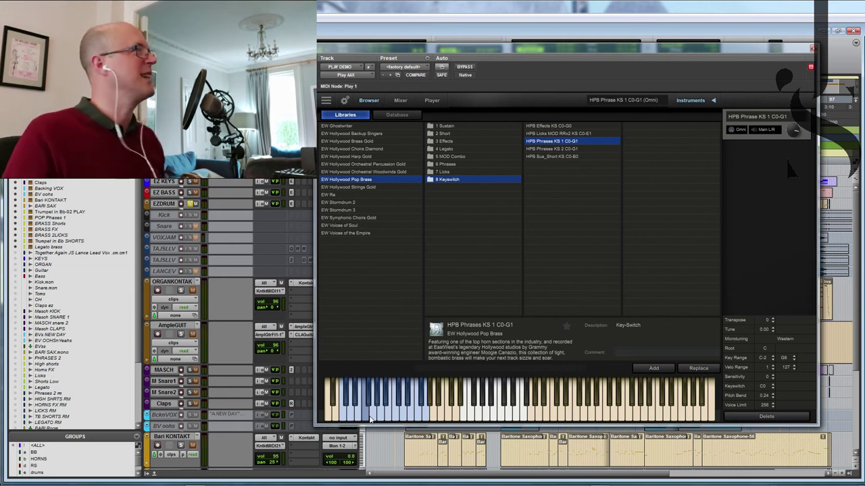
pyautogui.click(398, 102)
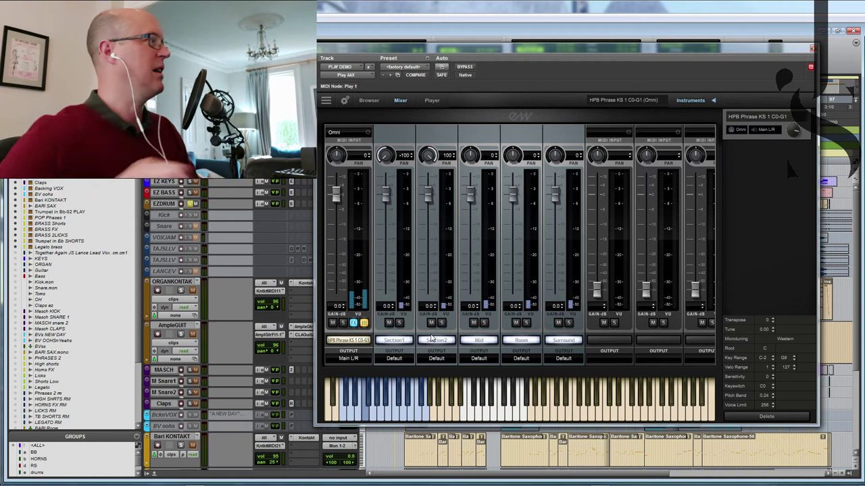
pyautogui.moveTo(456, 52); pyautogui.dragTo(476, 50)
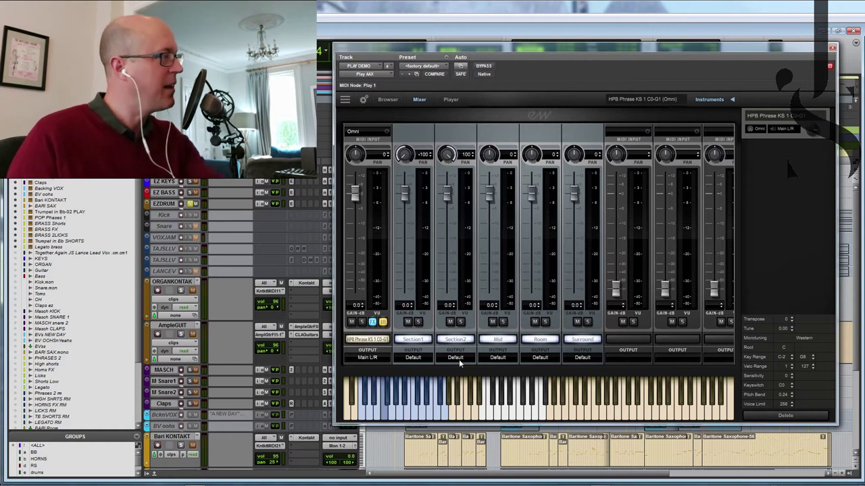
# Audition the phrase patch's Section1, Section2, Mid and Surround channels in solo, and move the PLAY window away from the timeline
pyautogui.click(417, 323)
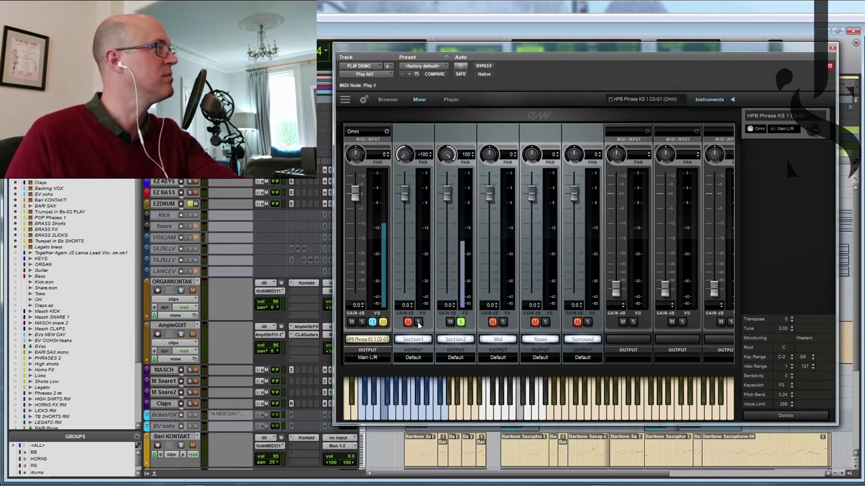
pyautogui.click(418, 322)
pyautogui.click(418, 322)
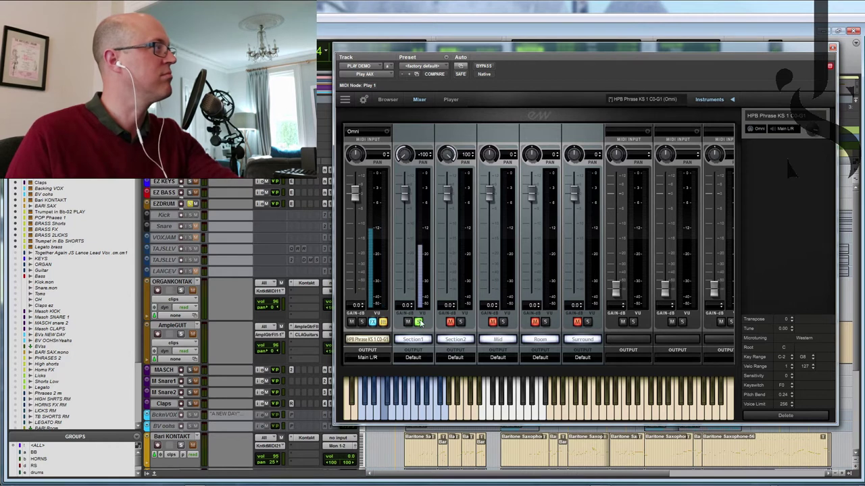
pyautogui.click(503, 322)
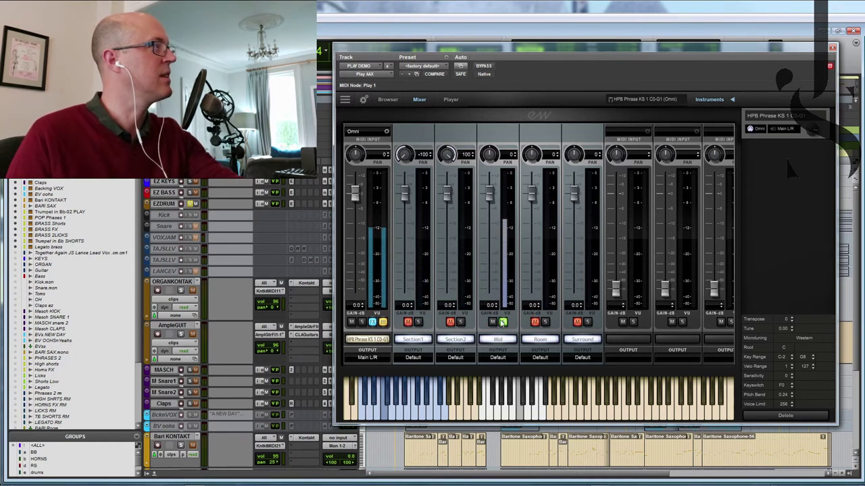
pyautogui.click(502, 322)
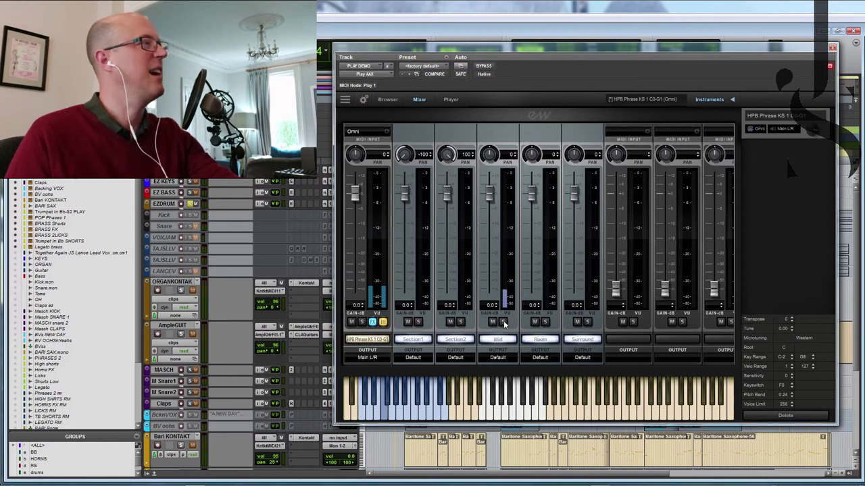
pyautogui.click(587, 322)
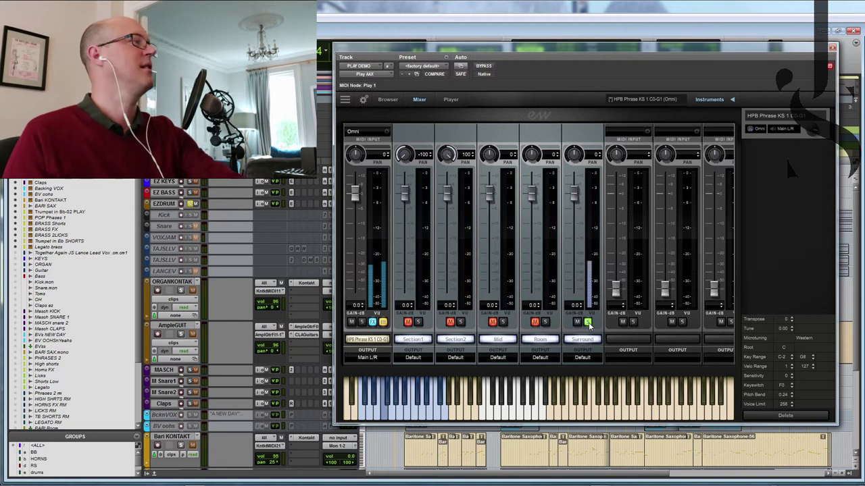
pyautogui.click(588, 324)
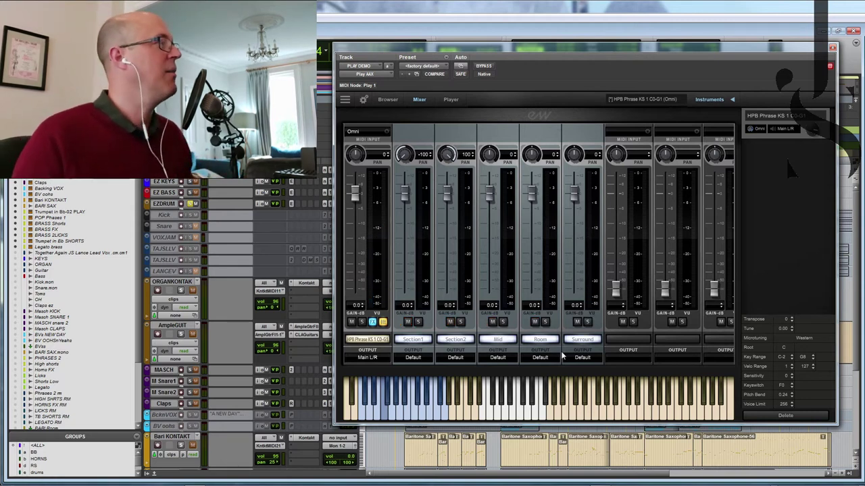
pyautogui.moveTo(538, 47); pyautogui.dragTo(864, 51)
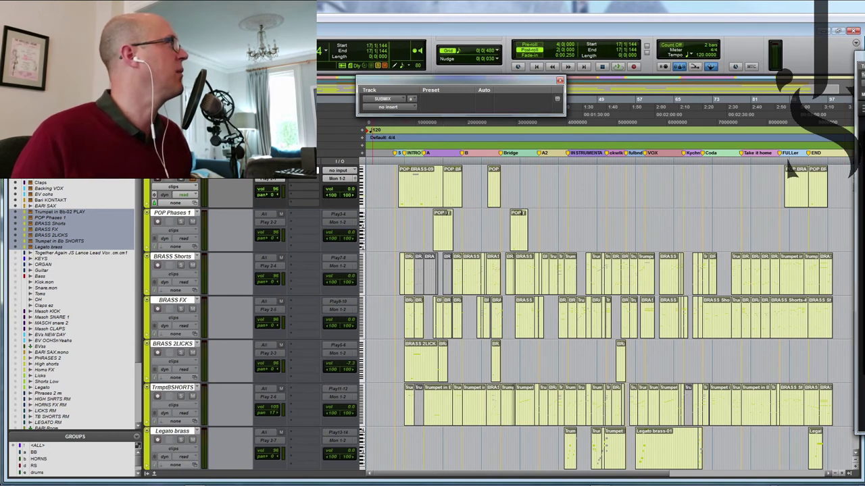
# Review the patches loaded in the brass tracks' PLAY instance, down to HPB Legato Fast Xfde, and move the window aside
pyautogui.press('Escape')
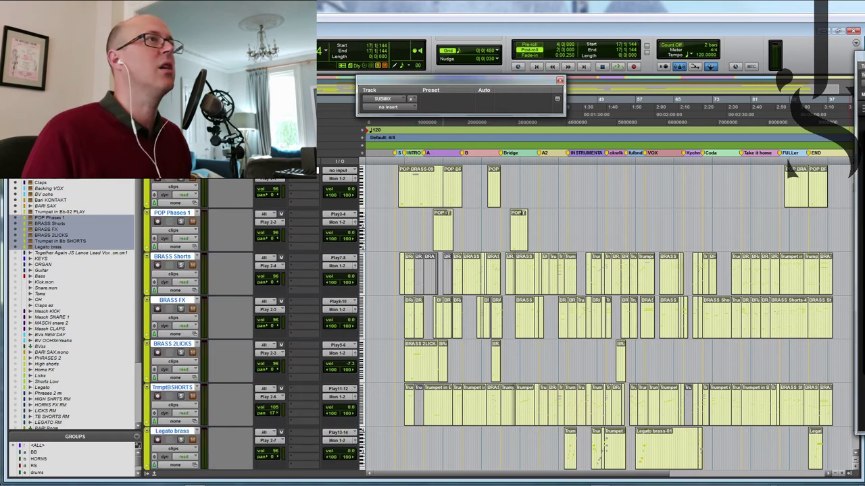
pyautogui.moveTo(862, 56); pyautogui.dragTo(447, 56)
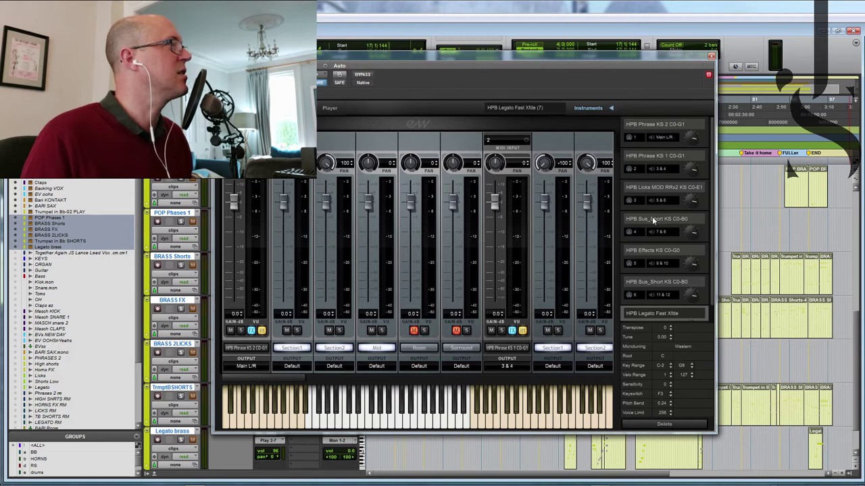
pyautogui.scroll(-1, 708, 206)
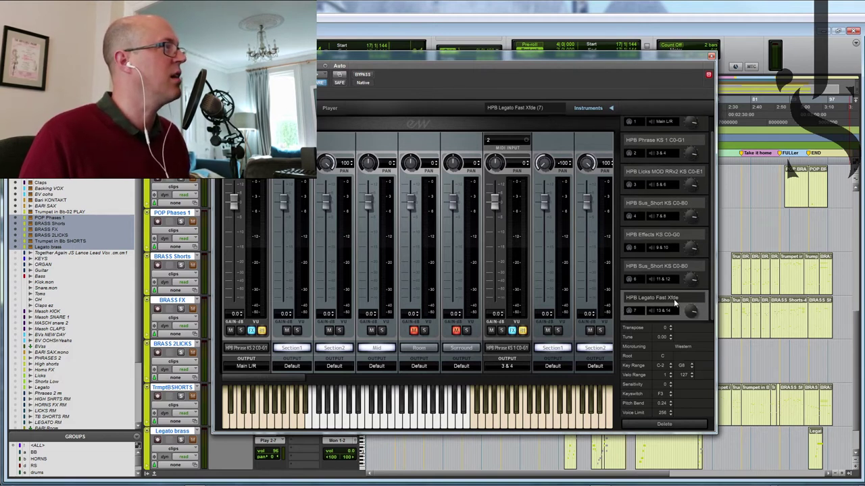
pyautogui.scroll(1, 712, 280)
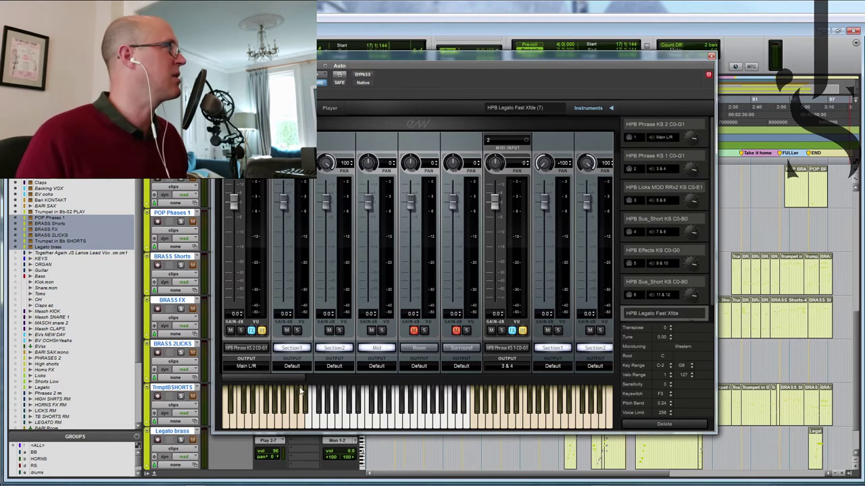
pyautogui.moveTo(519, 55); pyautogui.dragTo(864, 59)
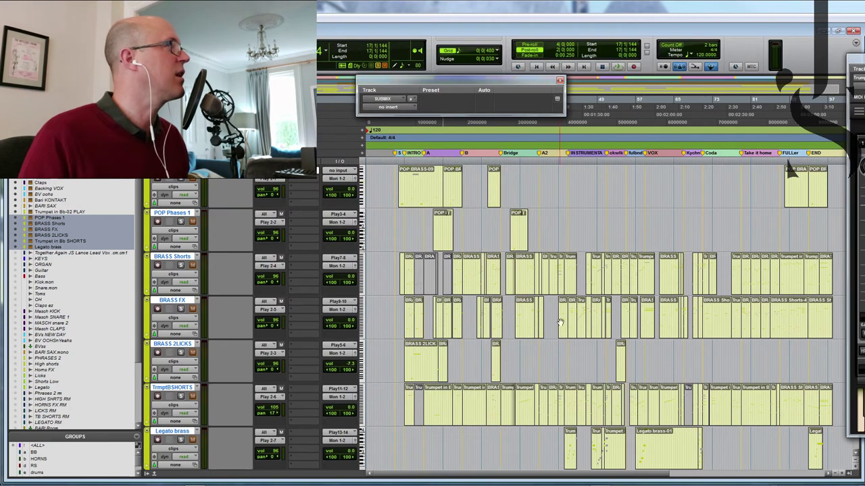
# Inspect the notes of the BRASS Shorts clip at bar 21 in the MIDI editor, including its low keyswitches, and return to the timeline
pyautogui.doubleClick(475, 292)
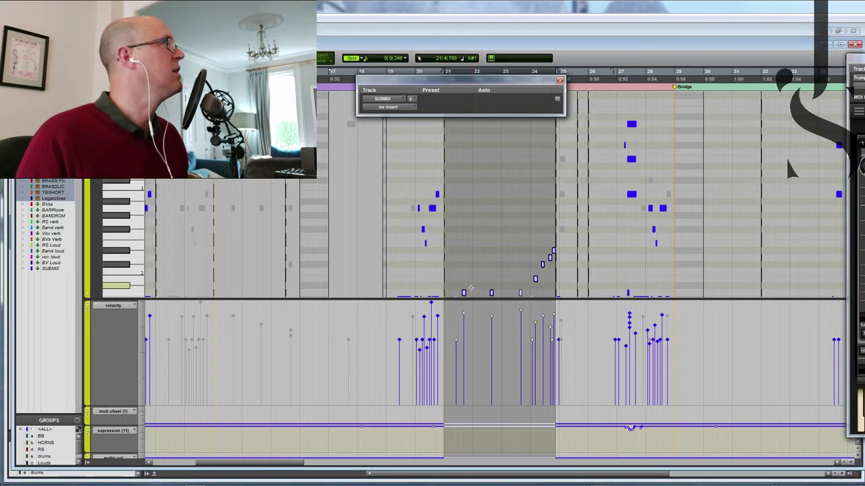
pyautogui.scroll(-2, 488, 240)
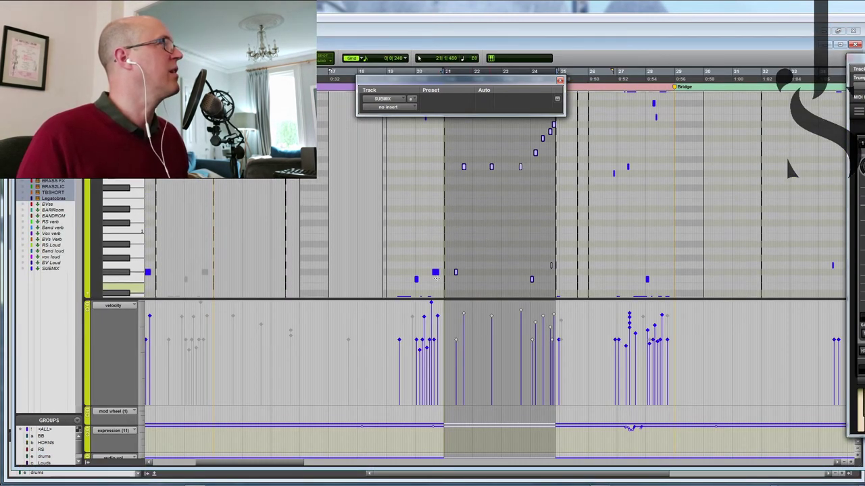
pyautogui.scroll(-3, 513, 245)
pyautogui.scroll(-3, 554, 230)
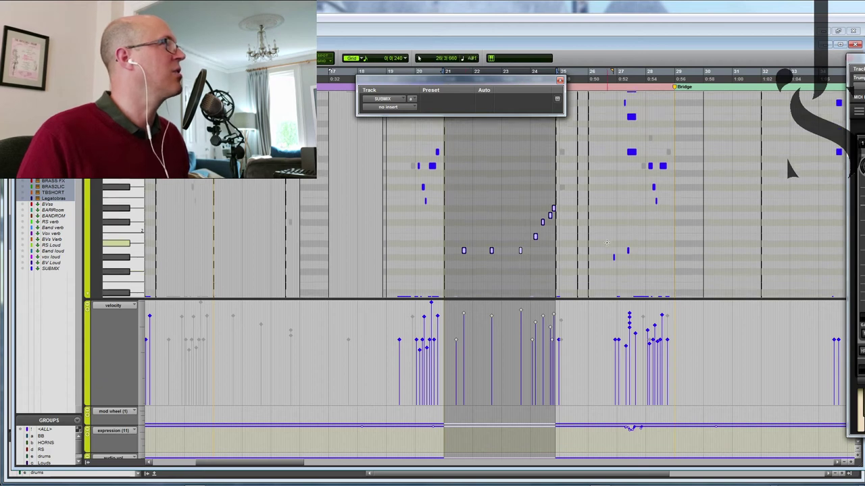
pyautogui.scroll(4, 602, 201)
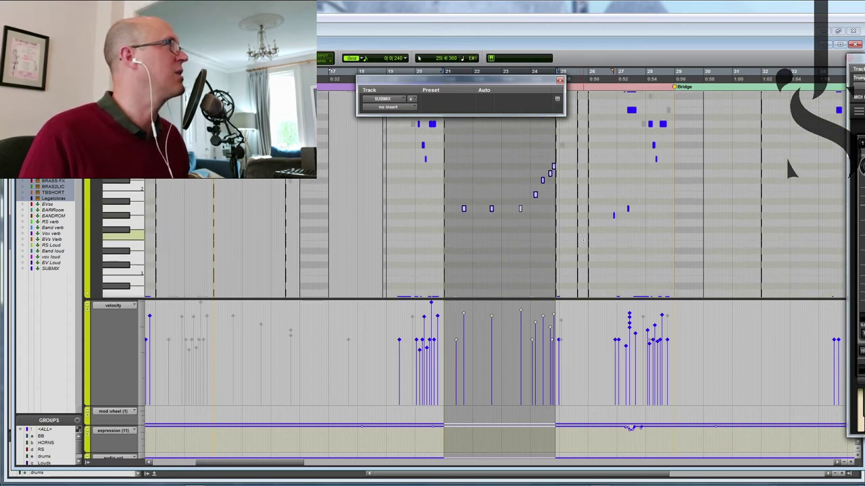
pyautogui.hotkey('alt', 'w')
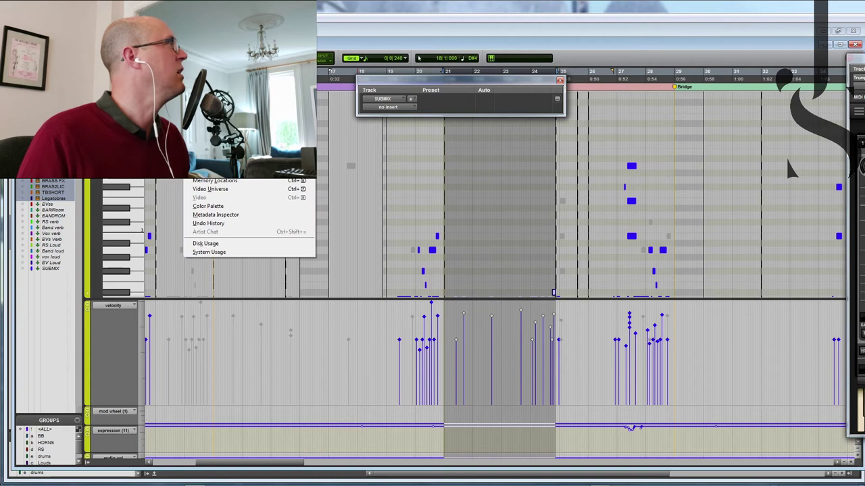
pyautogui.hotkey('ctrl', '=')
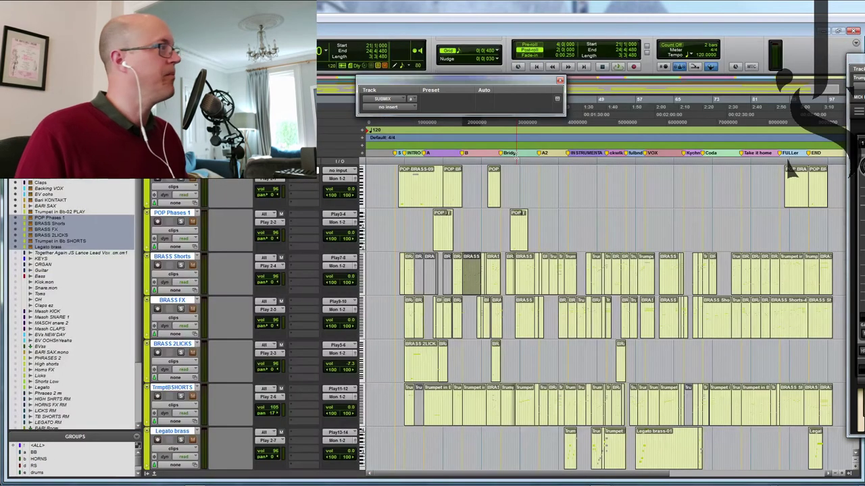
# Play the soloed brass tracks from bar 8 through the intro into section A, stop, and show the whole song
pyautogui.click(404, 162)
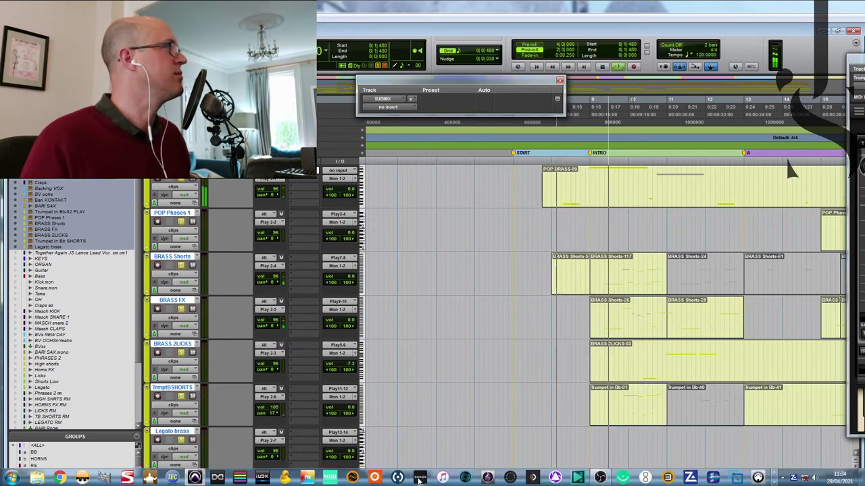
pyautogui.moveTo(409, 476); pyautogui.dragTo(434, 479)
pyautogui.scroll(3, 428, 325)
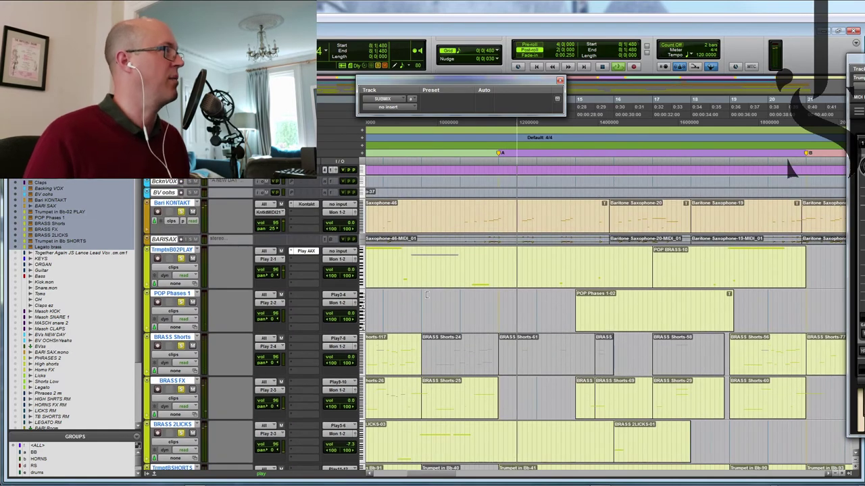
pyautogui.press('space')
pyautogui.press('r')
pyautogui.press('r')
pyautogui.hotkey('ctrl', '[')
pyautogui.hotkey('ctrl', '[')
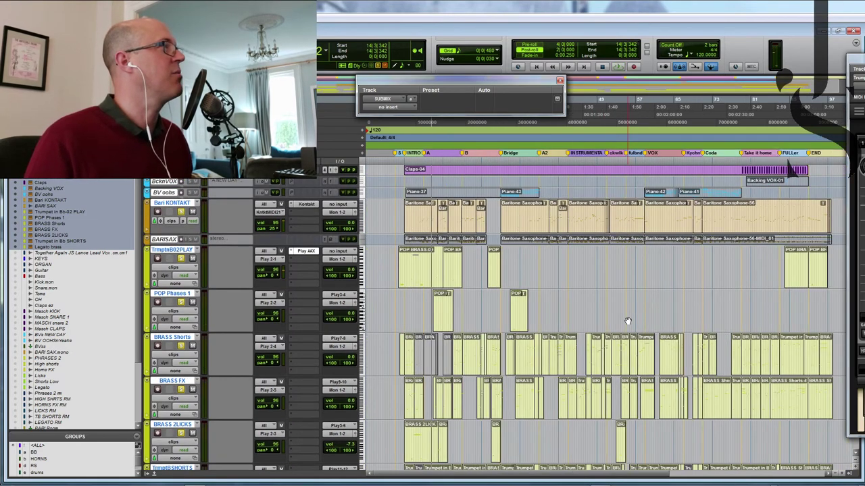
# Select the Take it home section from 79|1|000 to 86|4|000 and play the soloed brass tracks over it
pyautogui.moveTo(554, 162); pyautogui.dragTo(682, 166)
pyautogui.hotkey('ctrl', ']')
pyautogui.hotkey('ctrl', ']')
pyautogui.scroll(-1, 676, 315)
pyautogui.press('space')
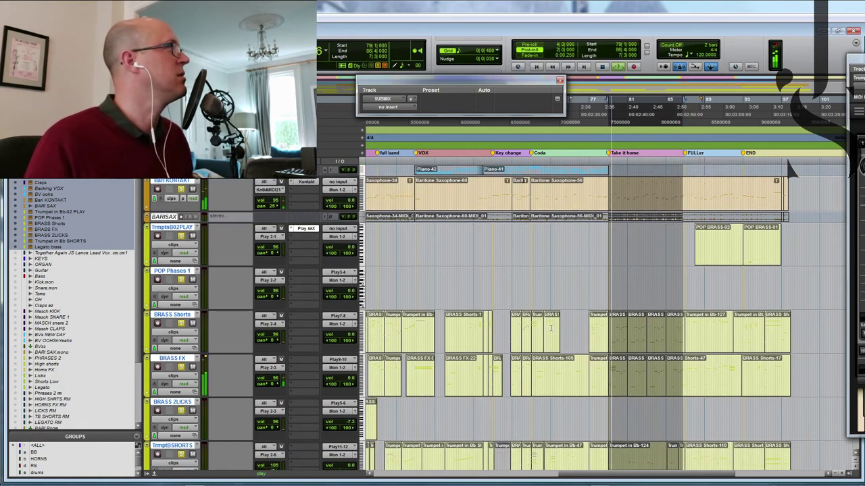
# Add the MASCH, snare, claps, EZdrummer, EZ bass, organ and Ample guitar tracks to the solo during playback, listen, and stop
pyautogui.scroll(9, 525, 330)
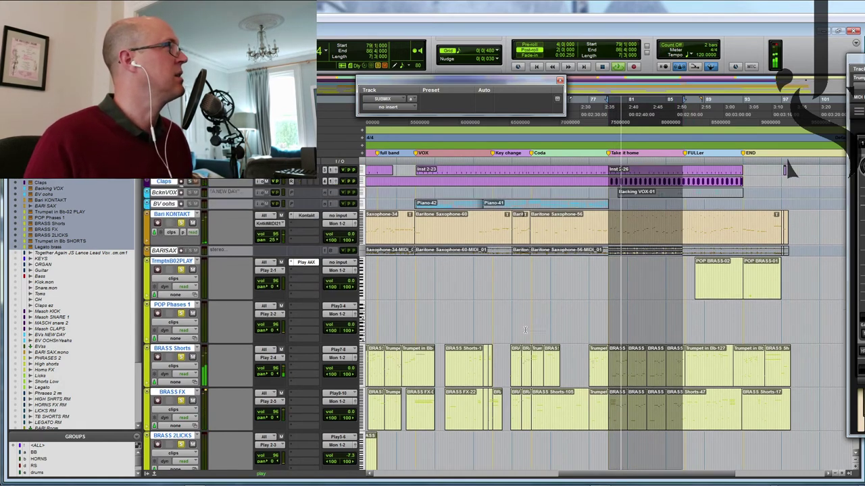
pyautogui.click(192, 314)
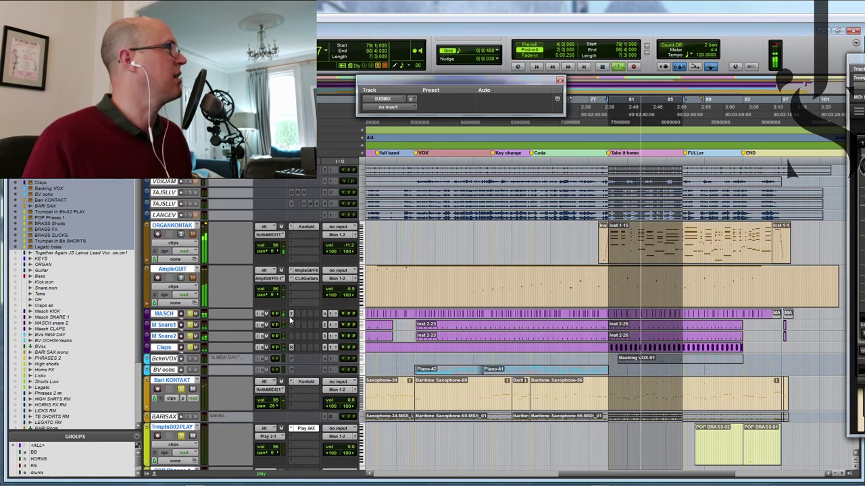
pyautogui.scroll(2, 290, 320)
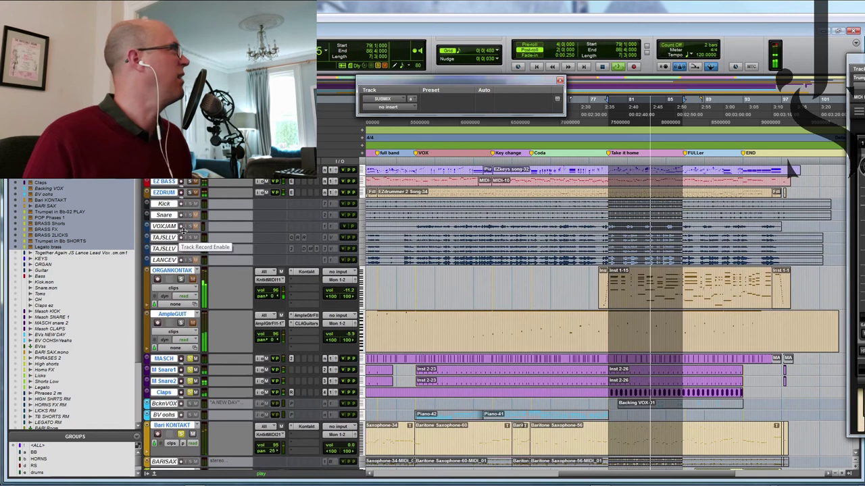
pyautogui.click(190, 194)
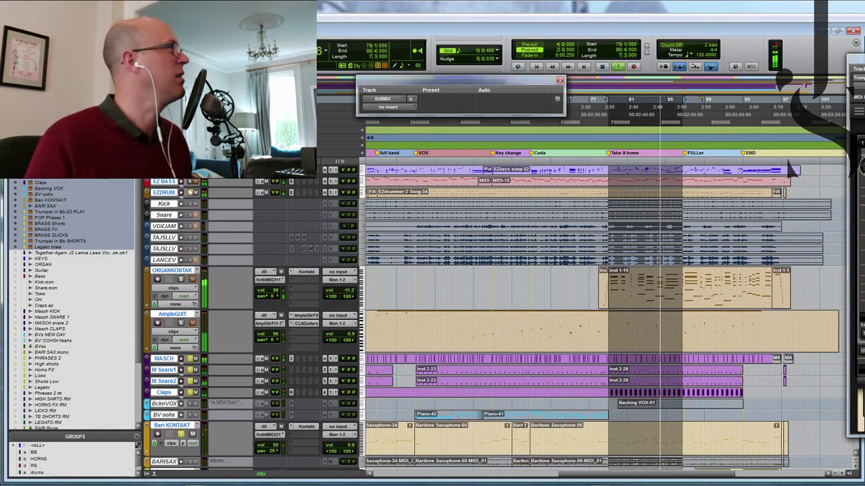
pyautogui.click(190, 182)
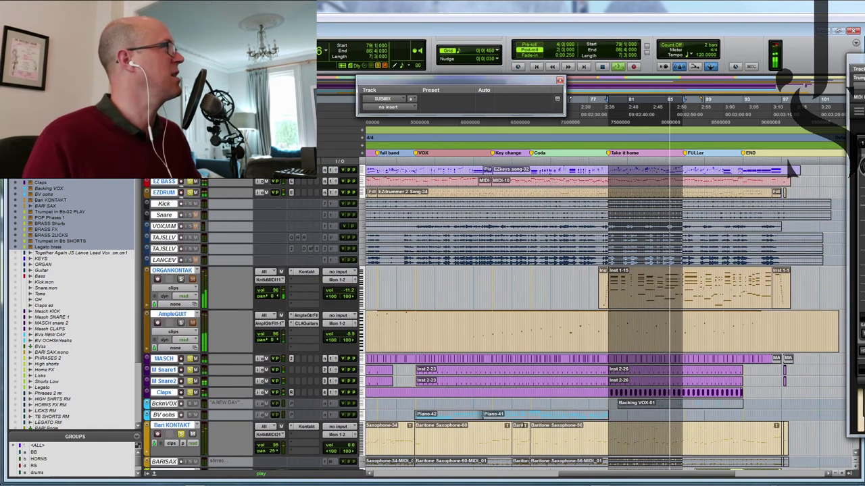
pyautogui.click(180, 279)
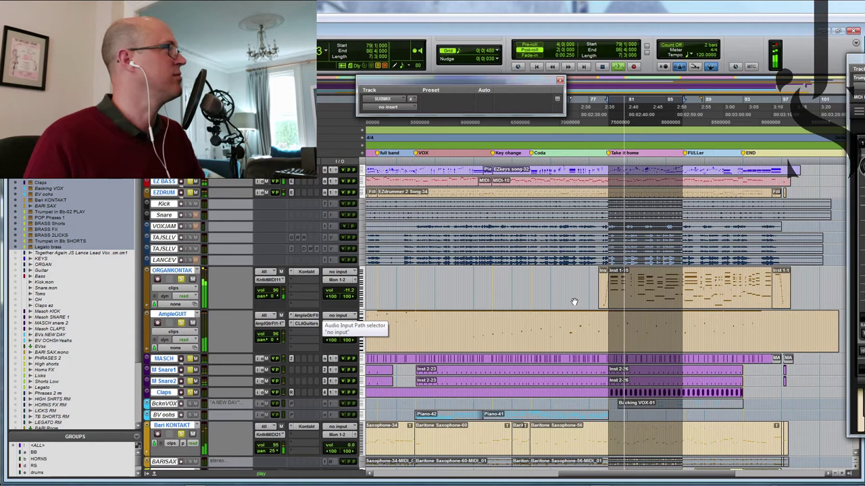
pyautogui.scroll(-8, 602, 301)
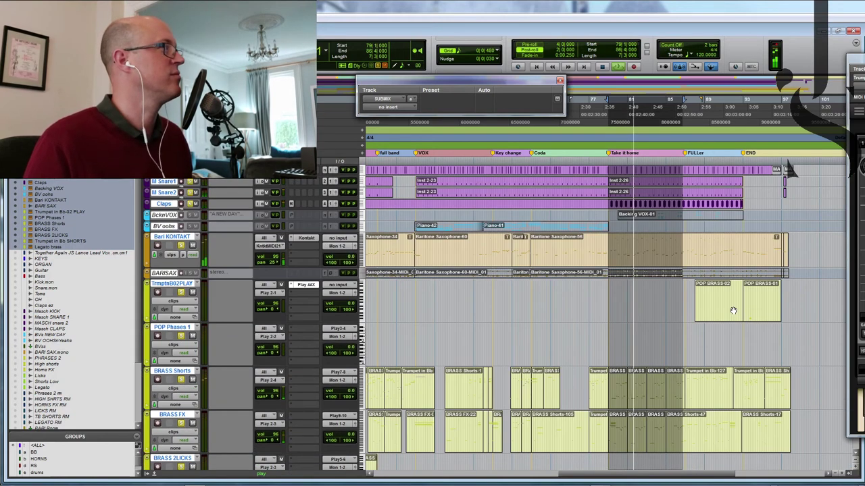
pyautogui.scroll(-2, 733, 311)
pyautogui.scroll(6, 733, 311)
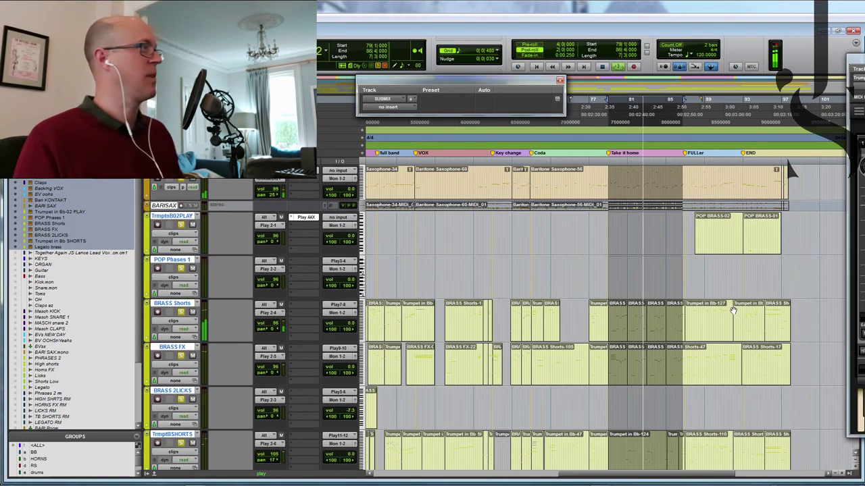
pyautogui.scroll(2, 720, 304)
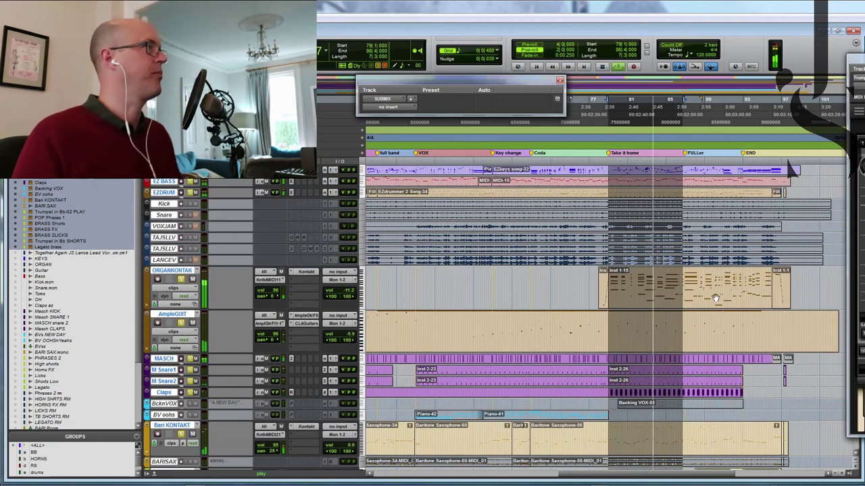
pyautogui.press('space')
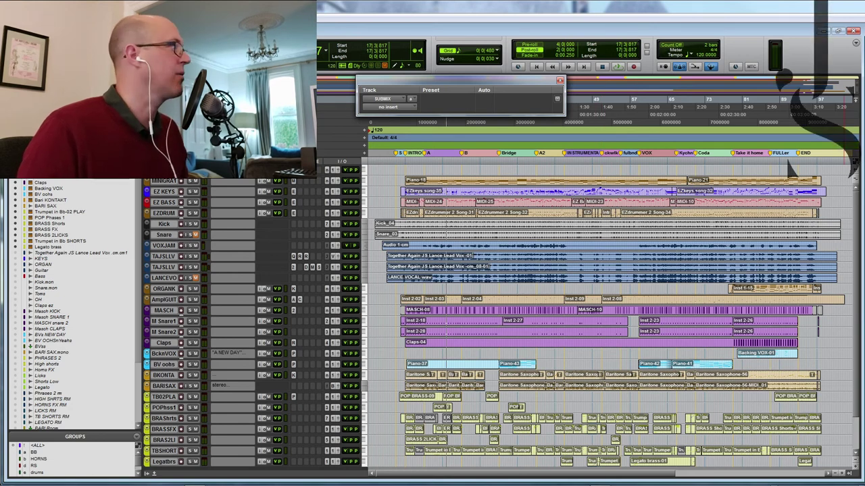
# Bring up the demo PLAY window and browse the Vowels and WB Multi categories of the EW Hollywood Backup Singers library
pyautogui.moveTo(864, 54); pyautogui.dragTo(596, 51)
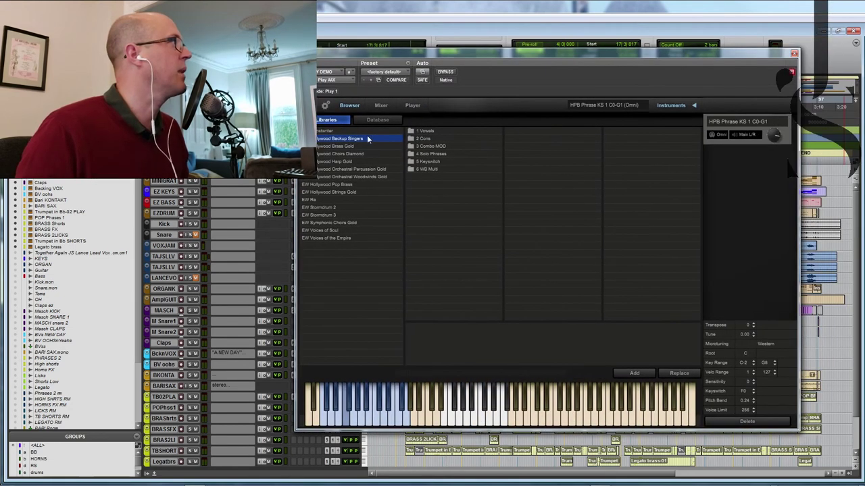
pyautogui.click(424, 131)
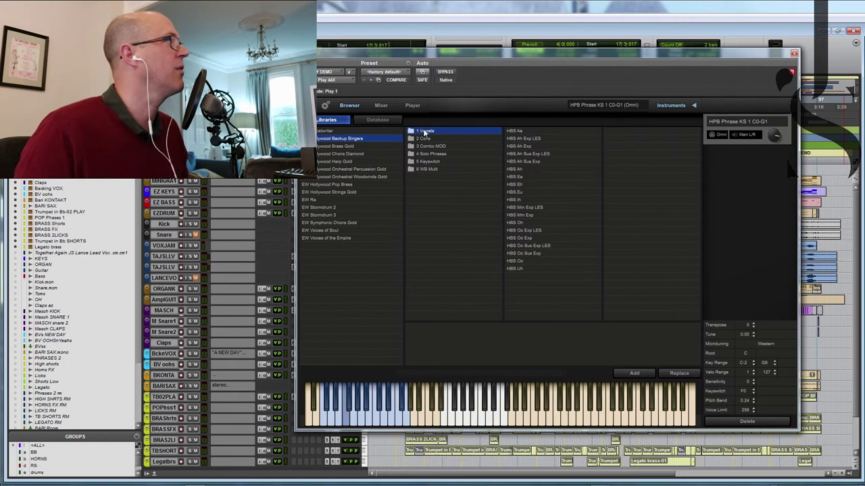
pyautogui.click(428, 169)
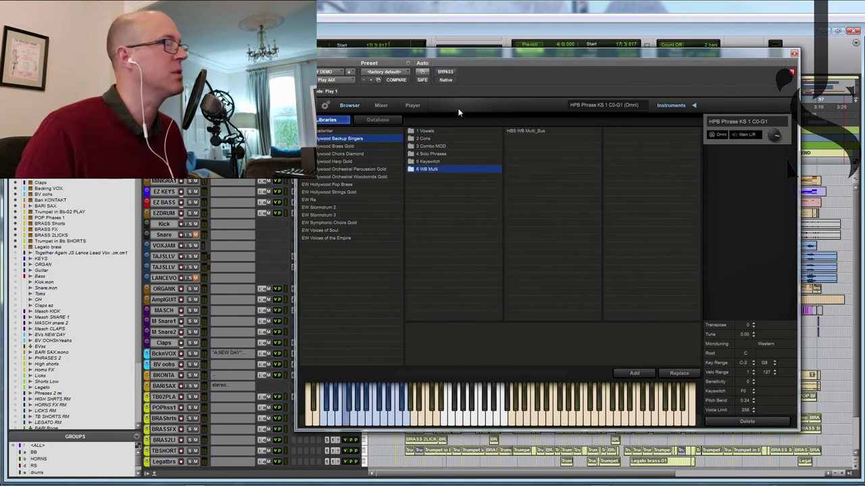
pyautogui.click(427, 133)
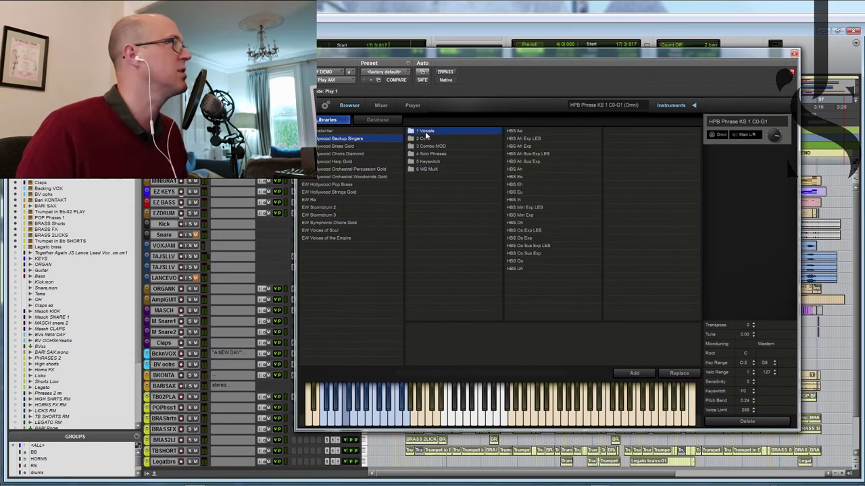
# Load HBS Aa in place of the brass phrase patch, audition it, and replace it with HBS Ee
pyautogui.click(516, 132)
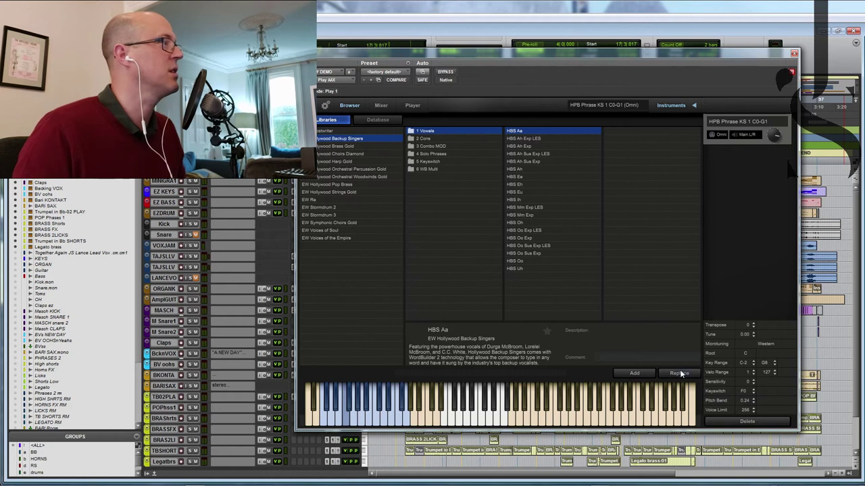
pyautogui.click(679, 374)
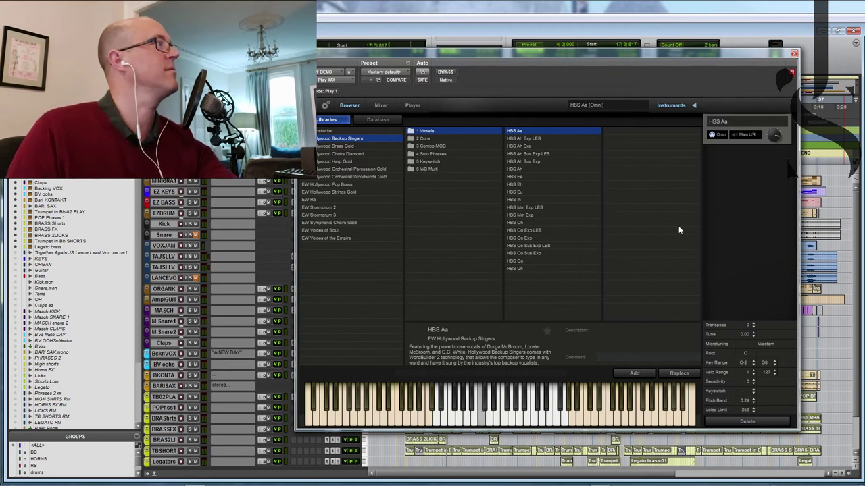
pyautogui.click(517, 177)
pyautogui.click(675, 375)
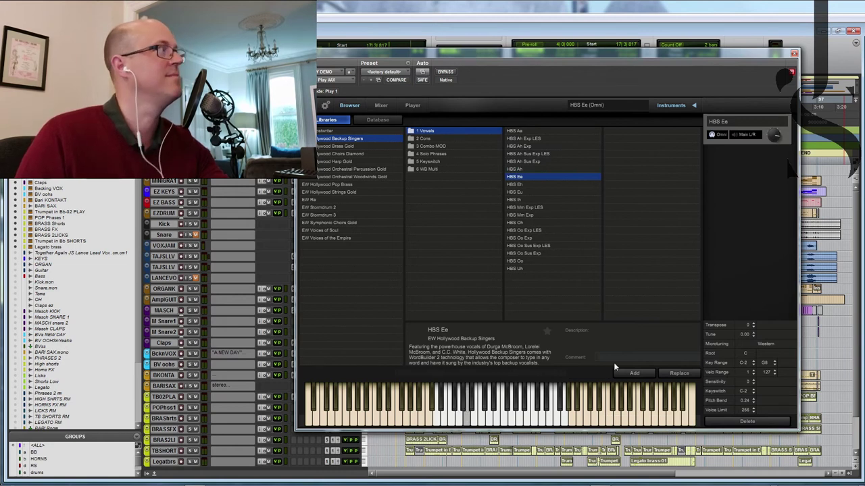
# Show the HBS Ee player and compare its Close, Rear and Room microphone mixes, leaving only Close loaded
pyautogui.click(412, 106)
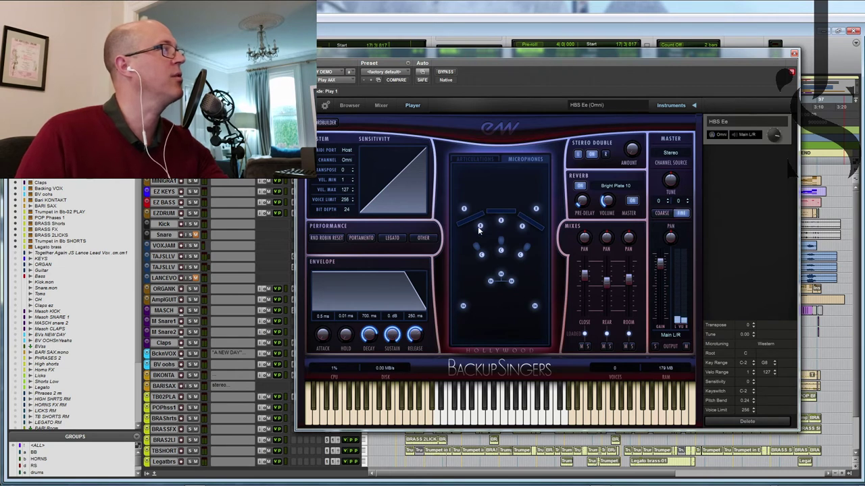
pyautogui.click(586, 335)
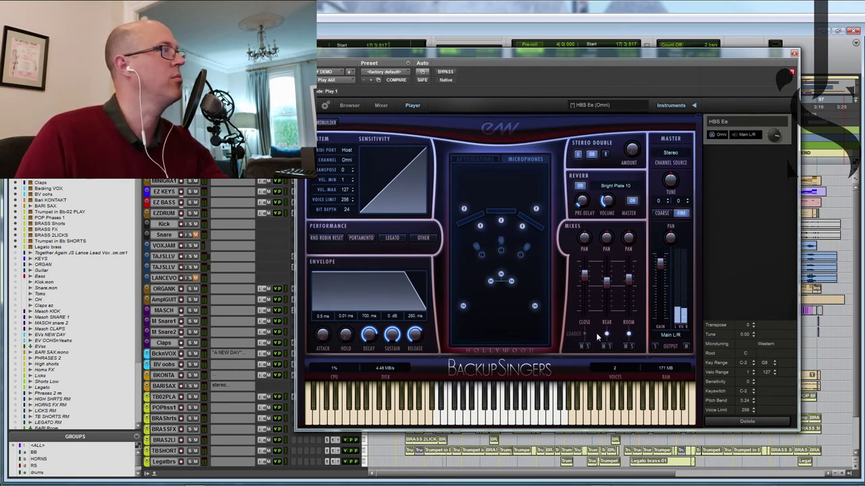
pyautogui.click(606, 334)
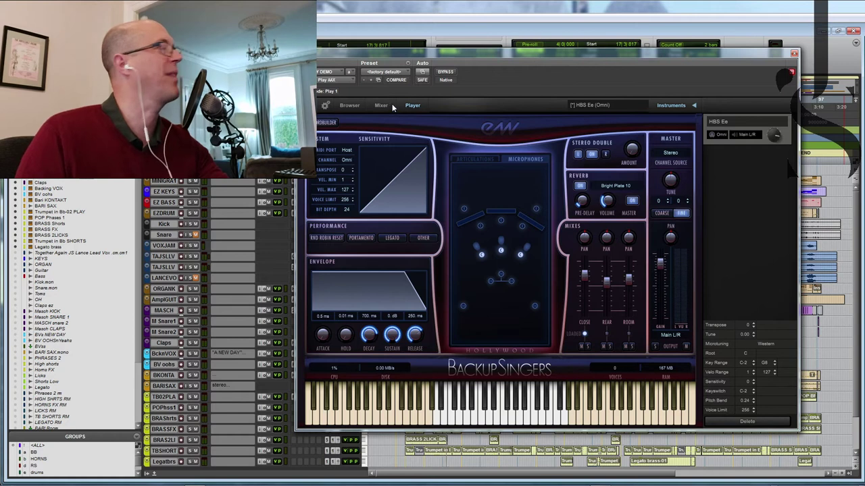
# Replace HBS Ee with HBS Solo Phrases 01 - A, discarding the unsaved changes, and list the Keyswitch patches
pyautogui.click(349, 105)
pyautogui.click(429, 154)
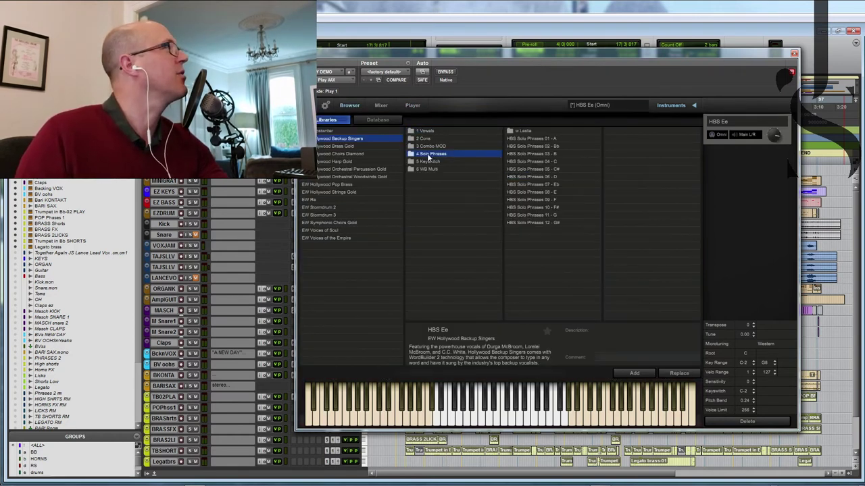
pyautogui.click(533, 139)
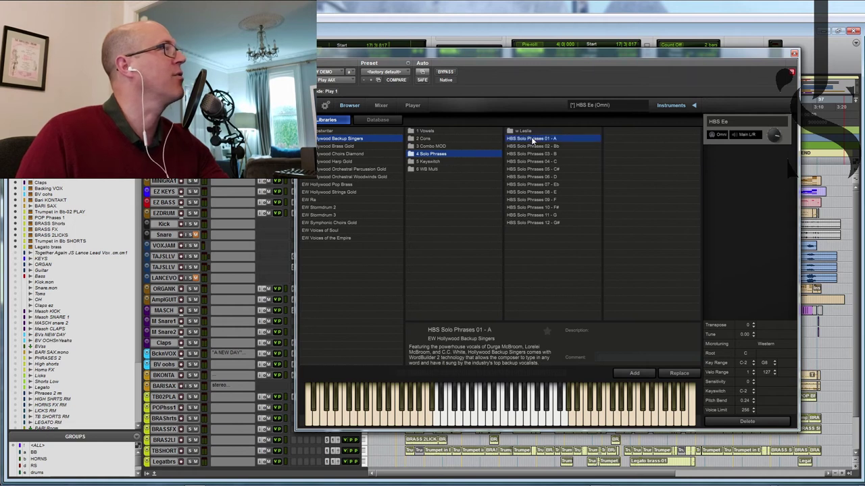
pyautogui.click(679, 373)
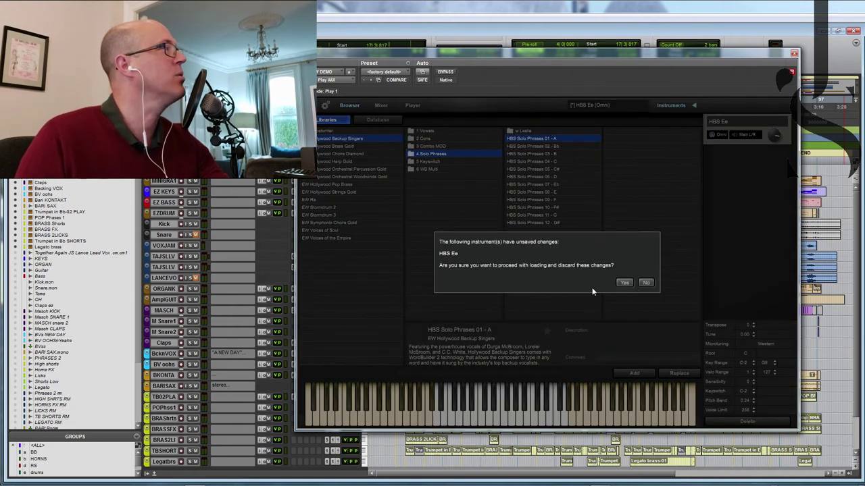
pyautogui.click(636, 287)
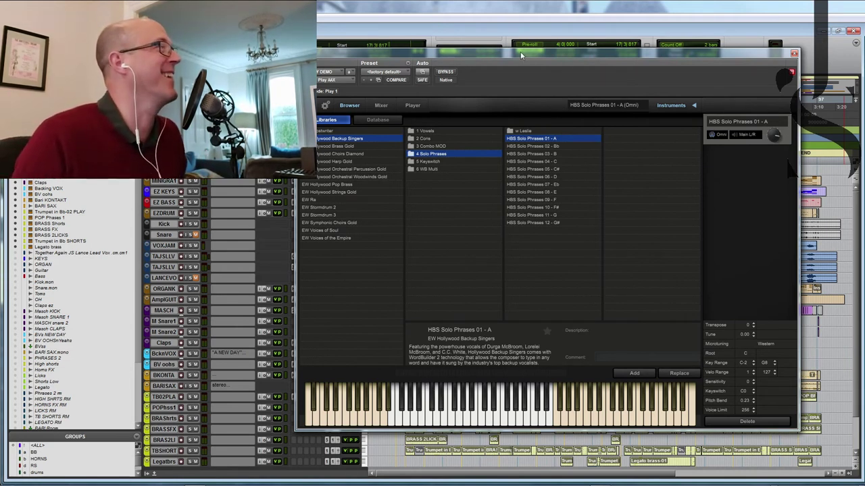
pyautogui.click(429, 163)
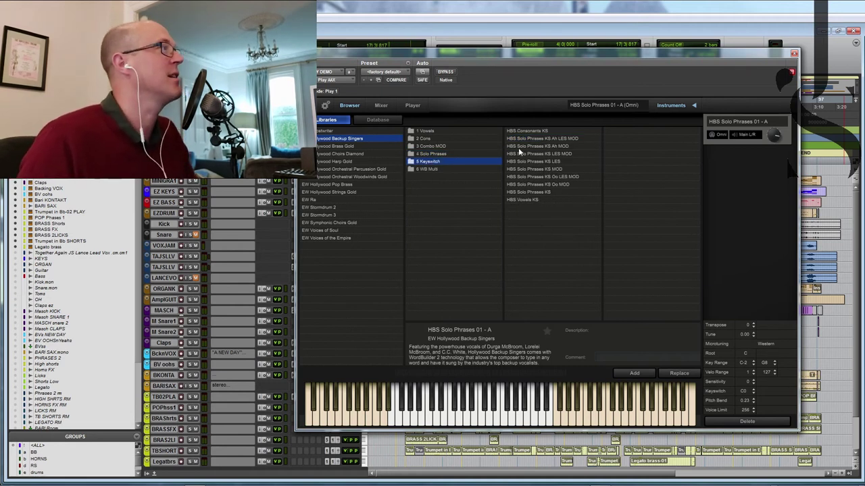
# Move the demo plug-in aside, then play the VOX section from bar 59 to 66 with BV oohs soloed, and stop
pyautogui.moveTo(458, 59); pyautogui.dragTo(864, 54)
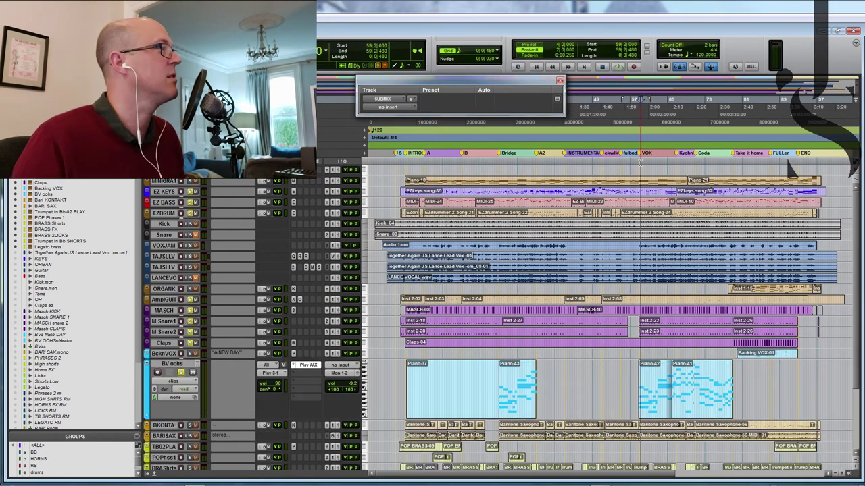
pyautogui.moveTo(640, 162); pyautogui.dragTo(651, 162)
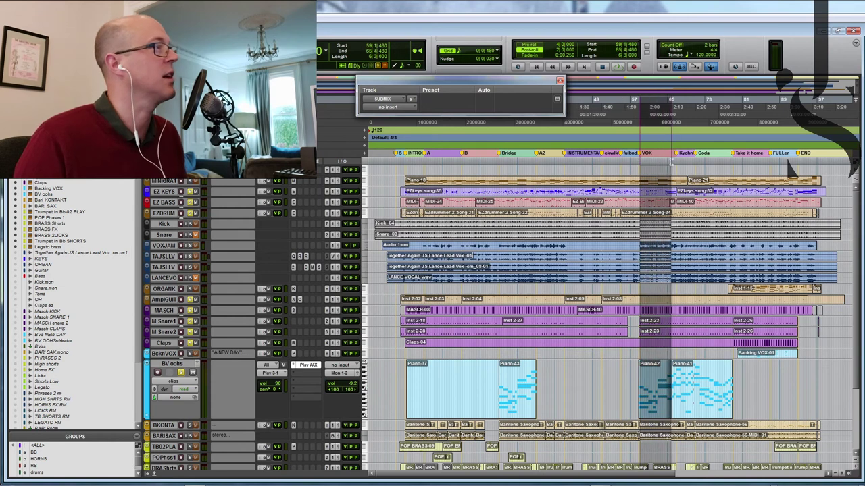
pyautogui.press('space')
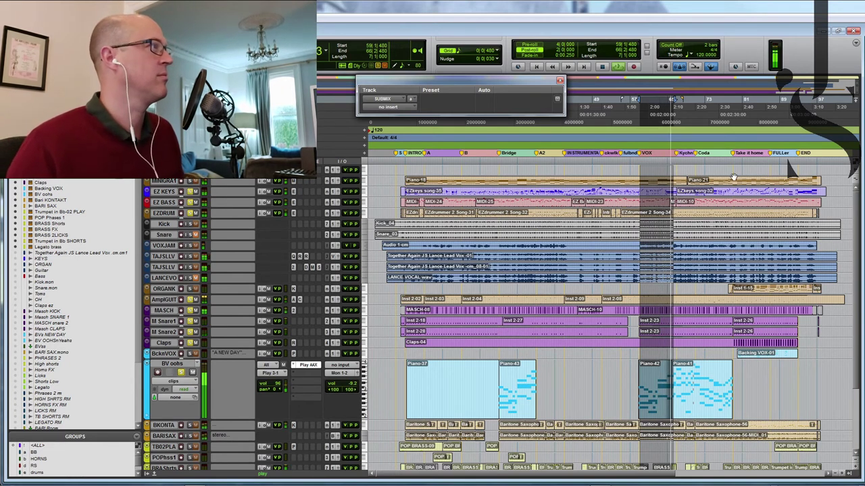
pyautogui.press('space')
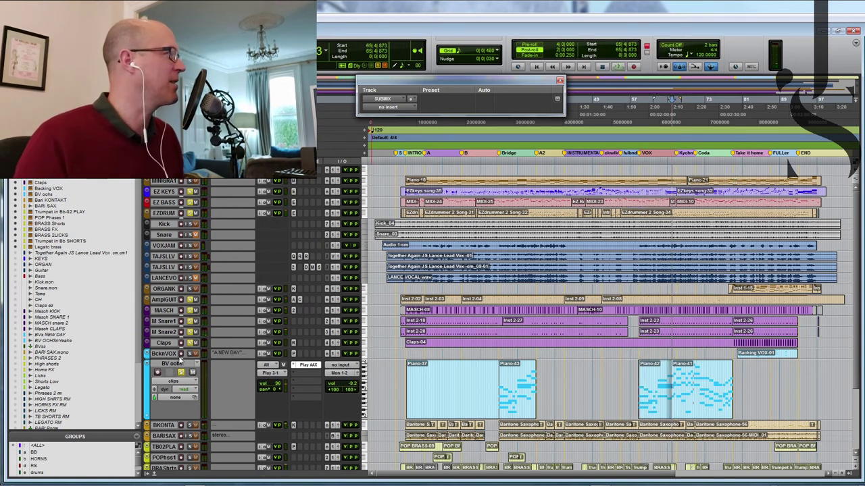
# Enlarge the Backing VOX track and bring its PLAY WordBuilder window into view to show the "nEOw deiy" phrase
pyautogui.moveTo(173, 359); pyautogui.dragTo(173, 384)
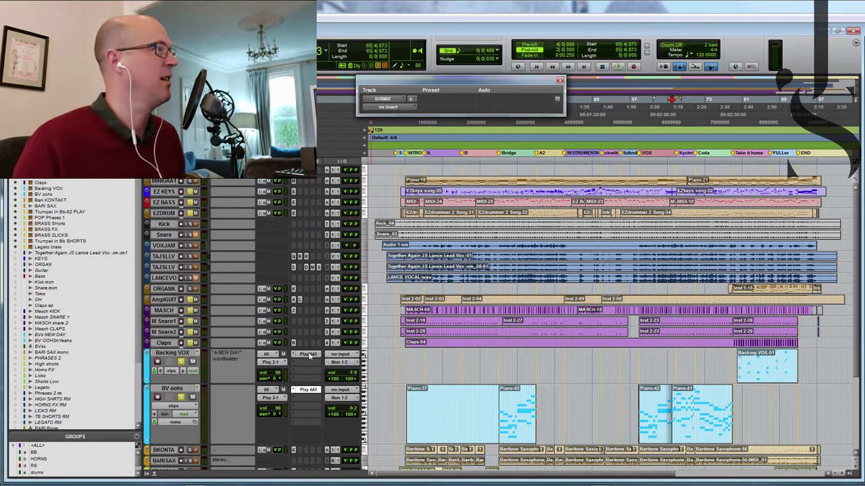
pyautogui.click(308, 355)
pyautogui.click(308, 354)
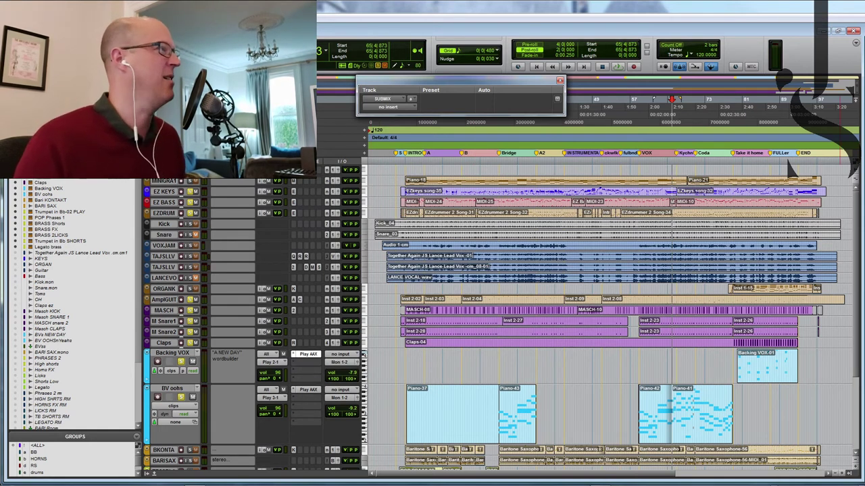
pyautogui.moveTo(864, 57); pyautogui.dragTo(364, 48)
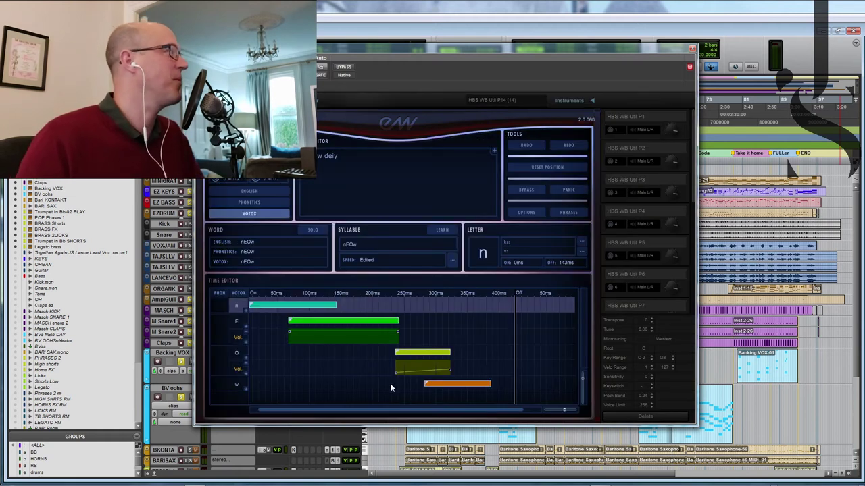
pyautogui.moveTo(348, 48); pyautogui.dragTo(369, 48)
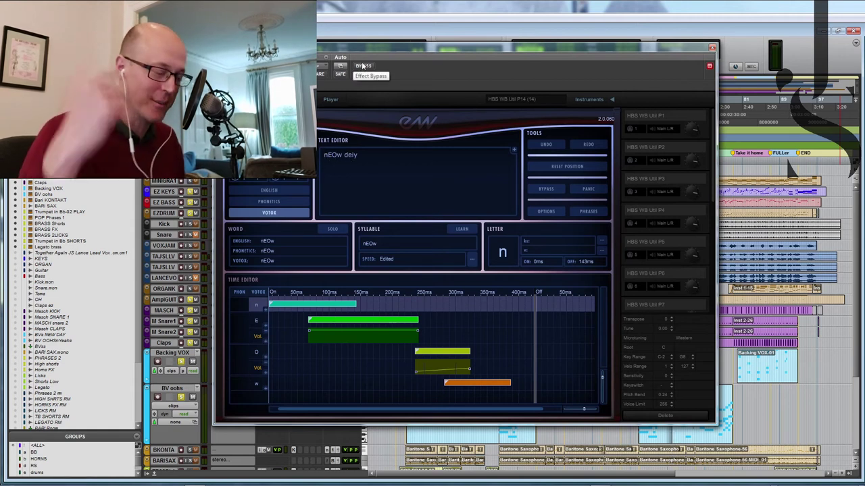
pyautogui.moveTo(412, 46); pyautogui.dragTo(312, 44)
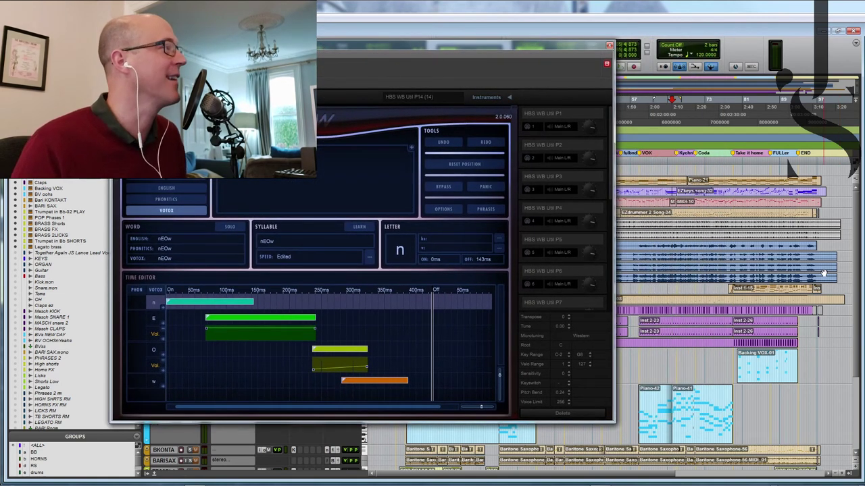
# Play the Take it home section from bar 80 with the Backing VOX WordBuilder window in view, and stop
pyautogui.moveTo(734, 162); pyautogui.dragTo(792, 162)
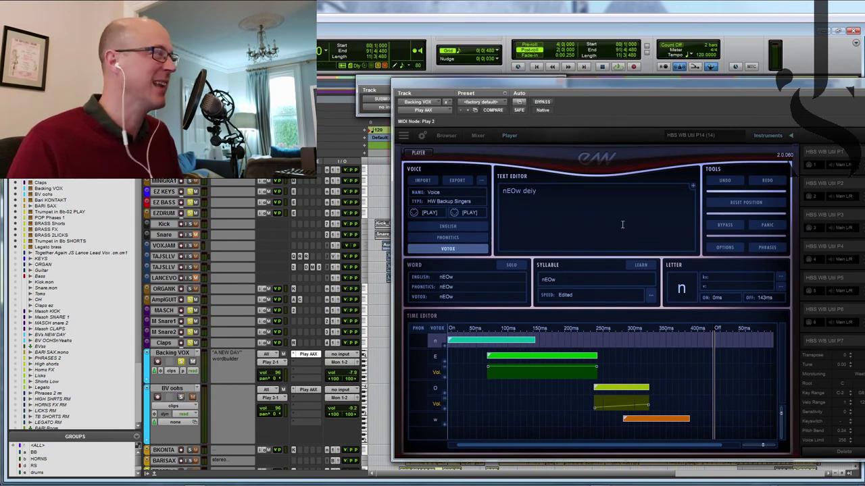
pyautogui.moveTo(678, 83); pyautogui.dragTo(384, 75)
pyautogui.hotkey('ctrl', '=')
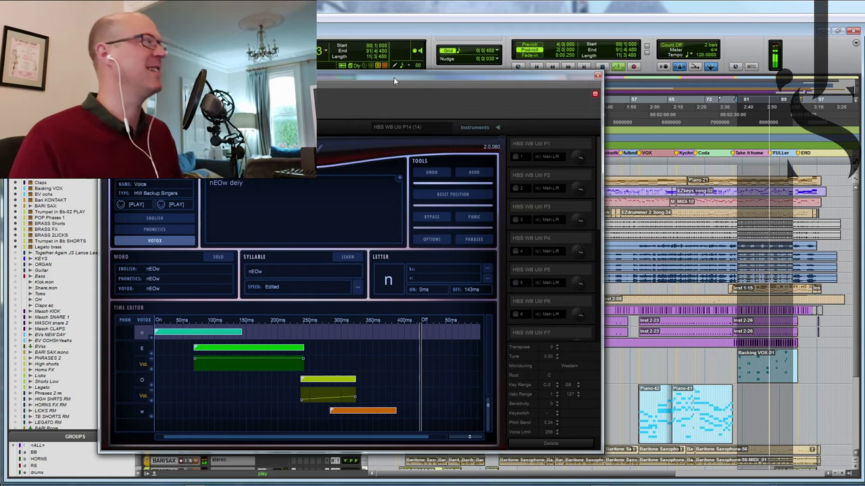
pyautogui.press('space')
# Move the WordBuilder window aside and play bars 79 to 87 to hear the Backing VOX part, then stop
pyautogui.moveTo(395, 76); pyautogui.dragTo(864, 70)
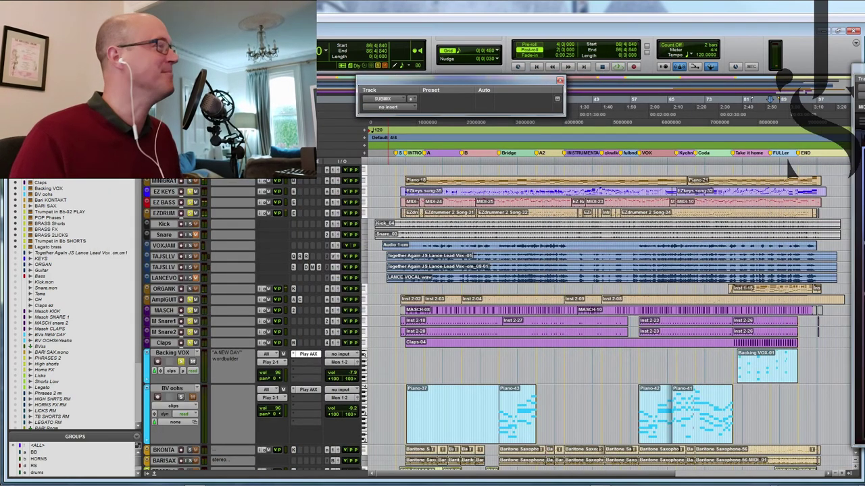
pyautogui.hotkey('ctrl', 'alt', 'z')
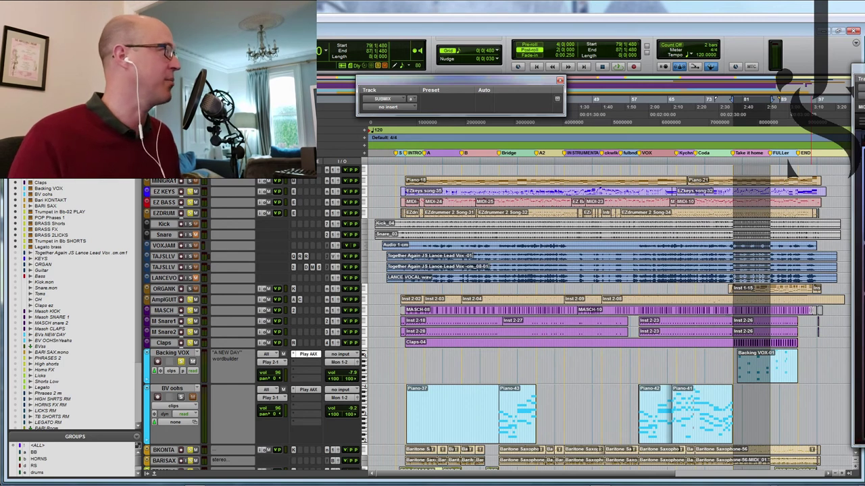
pyautogui.press('space')
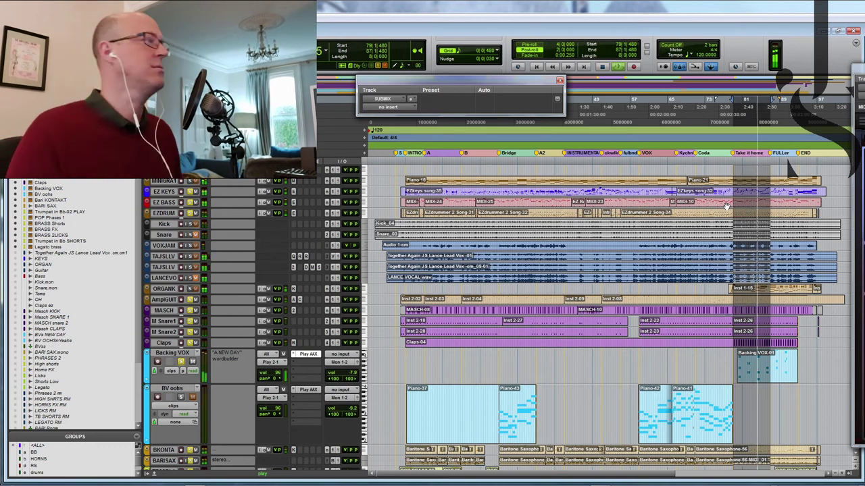
pyautogui.press('space')
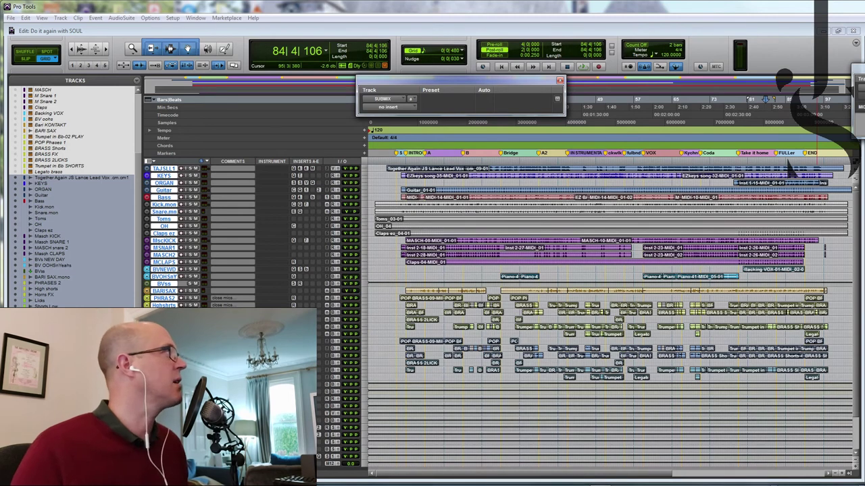
# Enlarge the mixed lead vocal audio track and place the cursor at bar 43 of its waveform
pyautogui.click(167, 172)
pyautogui.moveTo(164, 171); pyautogui.dragTo(164, 208)
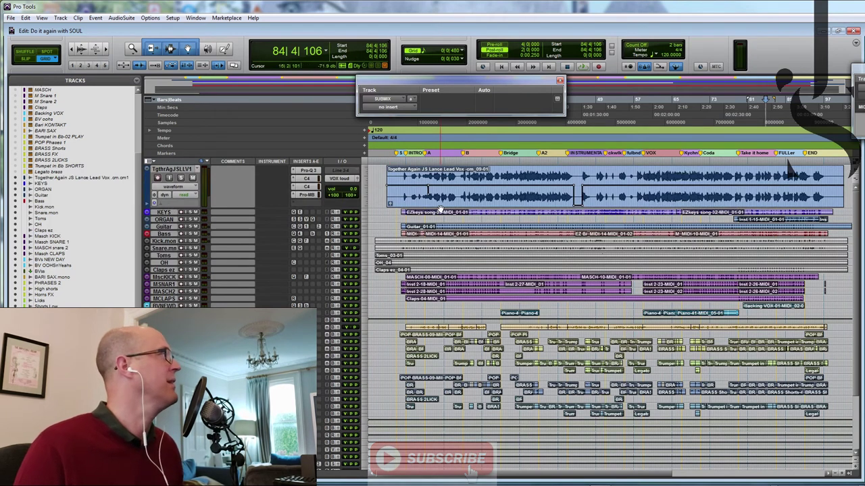
pyautogui.click(568, 177)
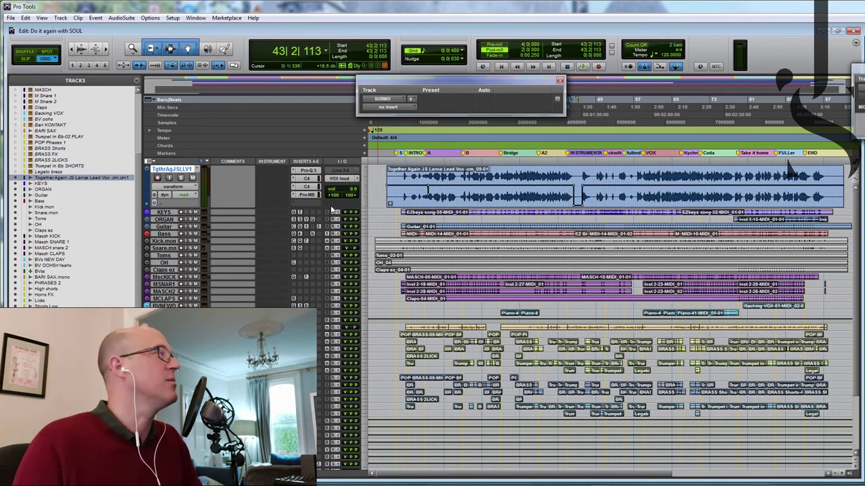
# Inspect the FabFilter Pro-MB and C4 multiband inserts on the lead vocal track, closing each window after viewing
pyautogui.click(306, 196)
pyautogui.moveTo(864, 68); pyautogui.dragTo(361, 140)
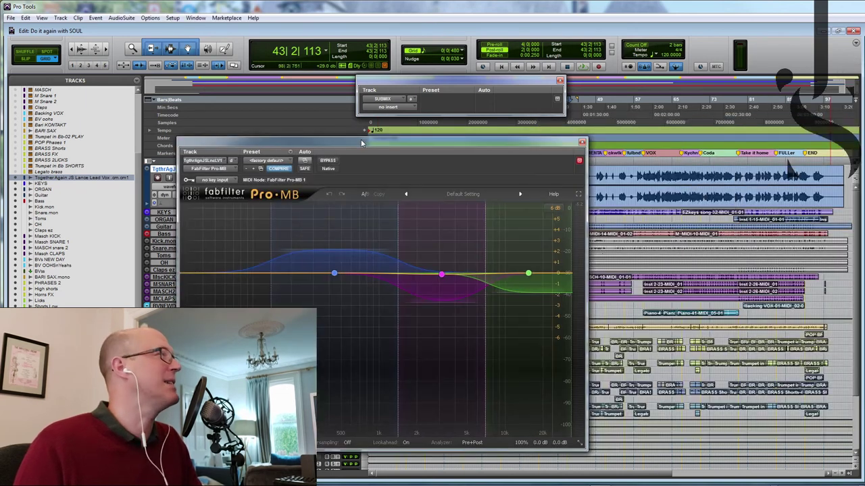
pyautogui.click(582, 144)
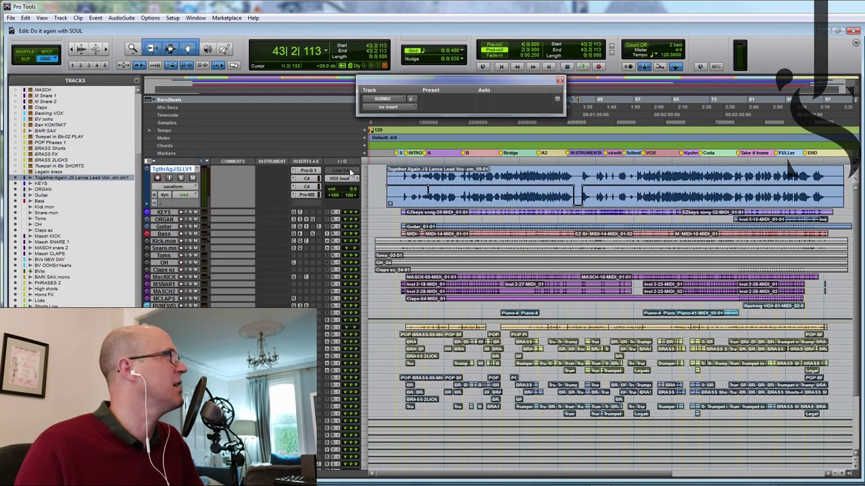
pyautogui.click(307, 180)
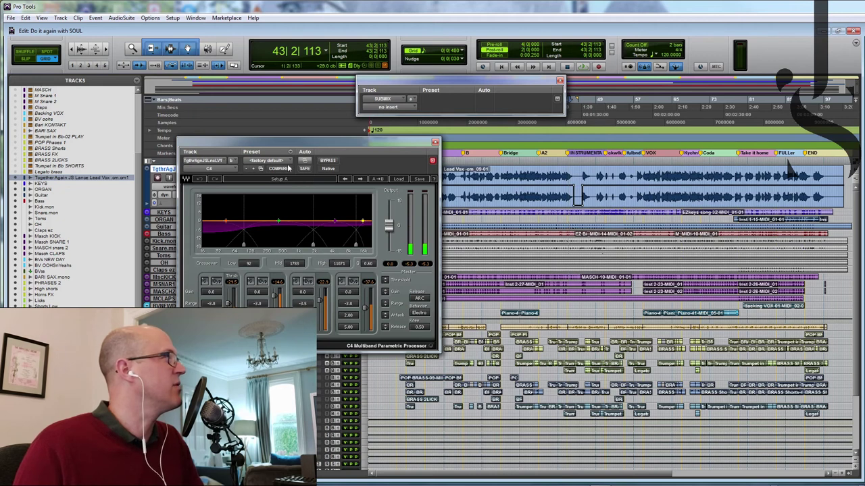
pyautogui.moveTo(356, 143); pyautogui.dragTo(381, 143)
pyautogui.click(445, 143)
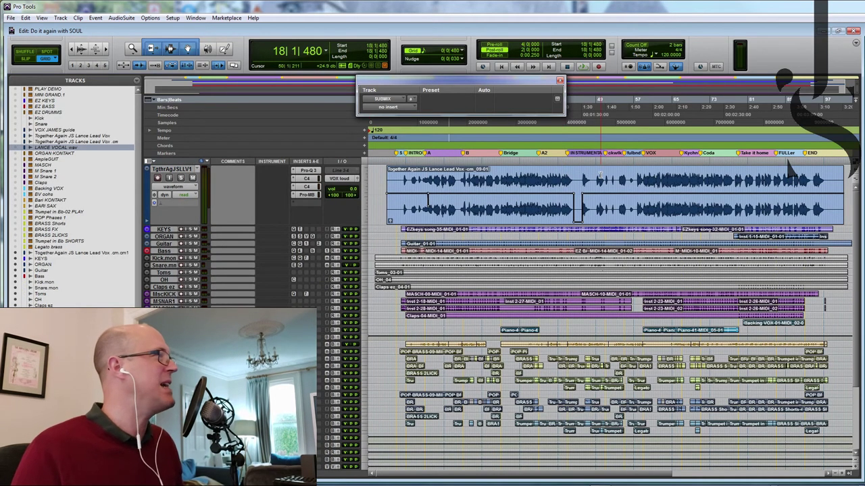
# Select the BVNEWD and BVOHS backing vocal tracks, play the Bridge section from bar 29, and stop
pyautogui.scroll(-5, 746, 331)
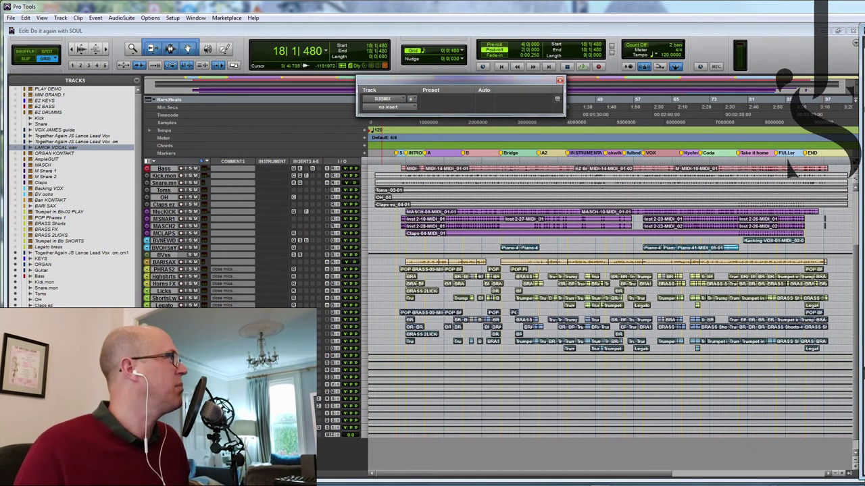
pyautogui.click(165, 248)
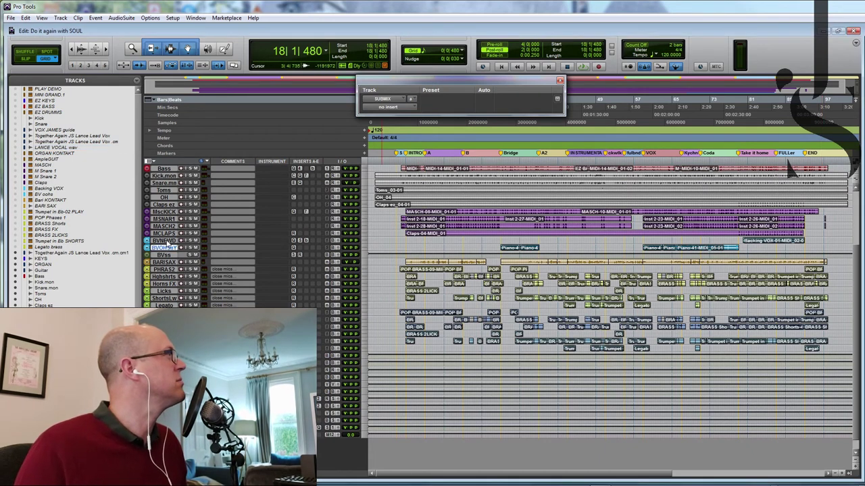
pyautogui.scroll(5, 540, 278)
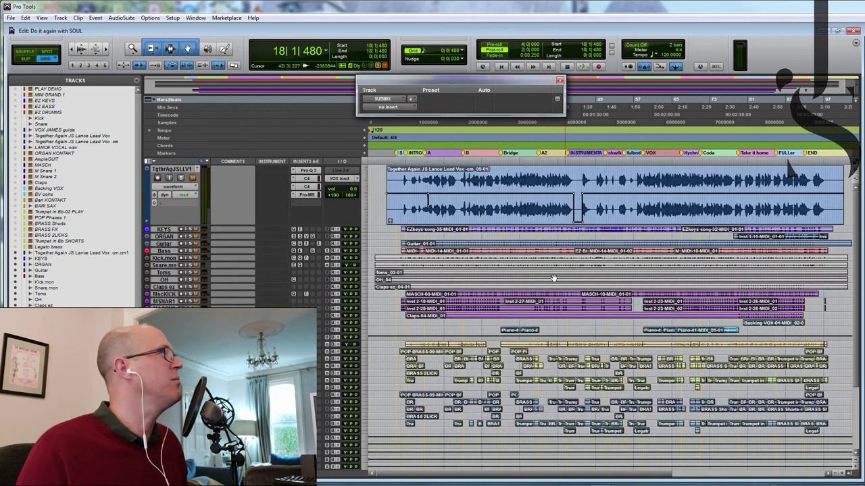
pyautogui.moveTo(500, 237); pyautogui.dragTo(539, 217)
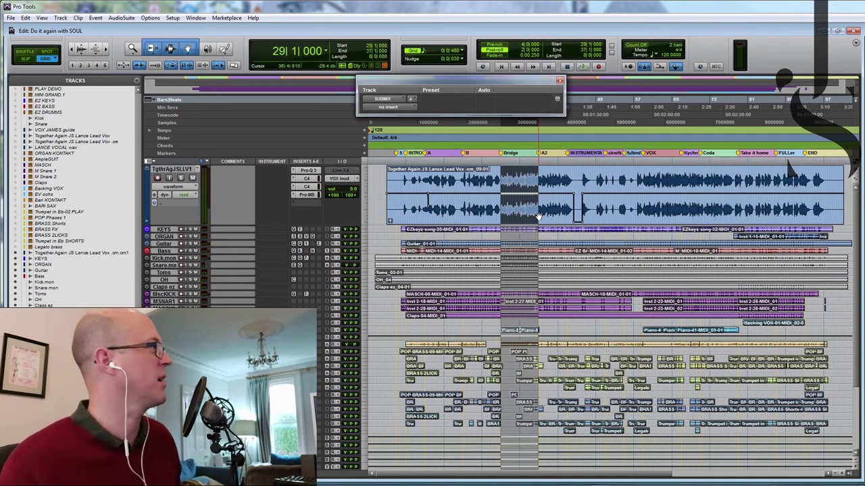
pyautogui.press('space')
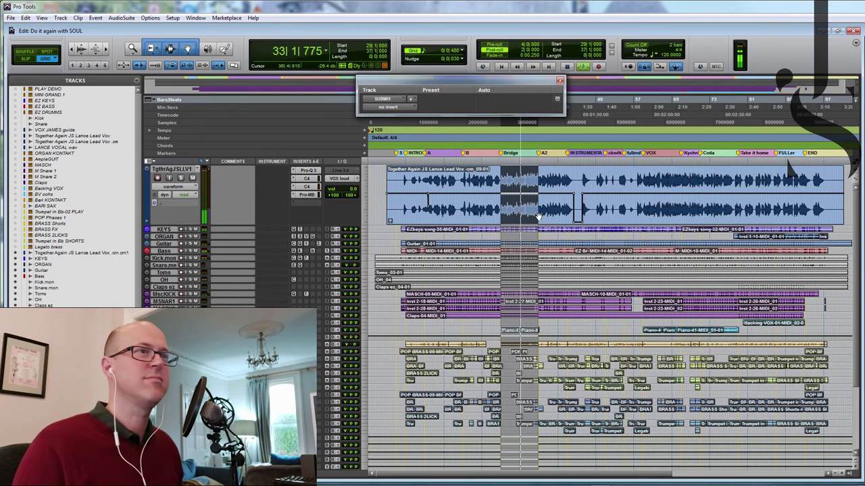
pyautogui.press('space')
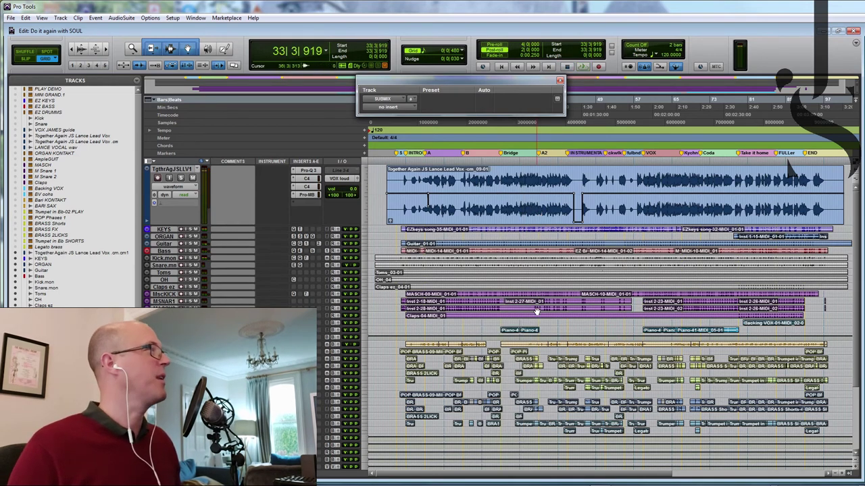
# Enlarge and solo the close-mic brass tracks from PHRASES 2 to Legato, and select the Take it home section from bar 79
pyautogui.scroll(-5, 536, 311)
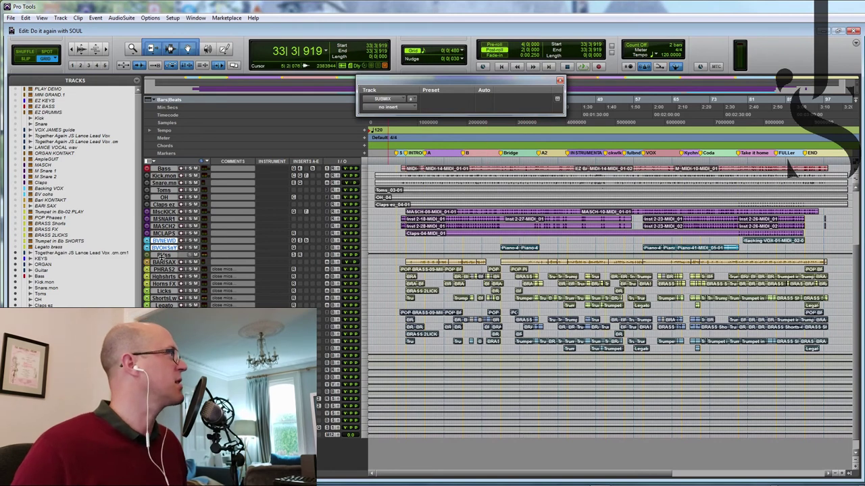
pyautogui.moveTo(163, 269); pyautogui.dragTo(162, 344)
pyautogui.scroll(2, 521, 260)
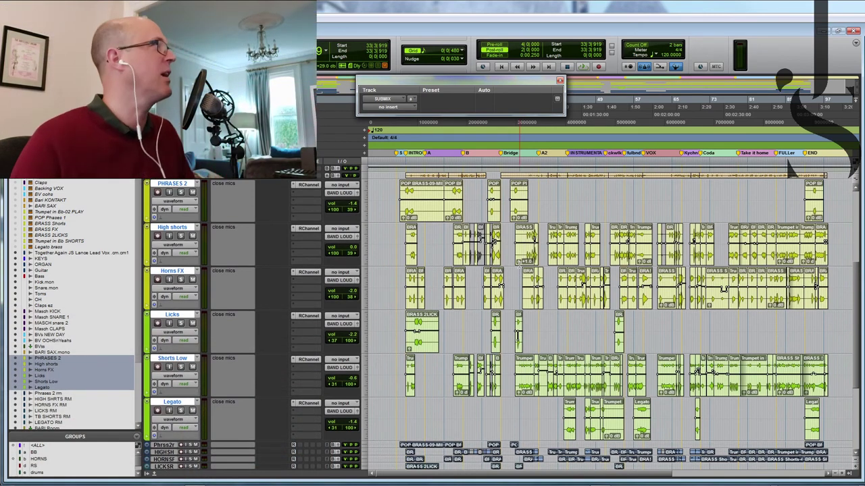
pyautogui.click(738, 160)
pyautogui.moveTo(739, 160); pyautogui.dragTo(773, 162)
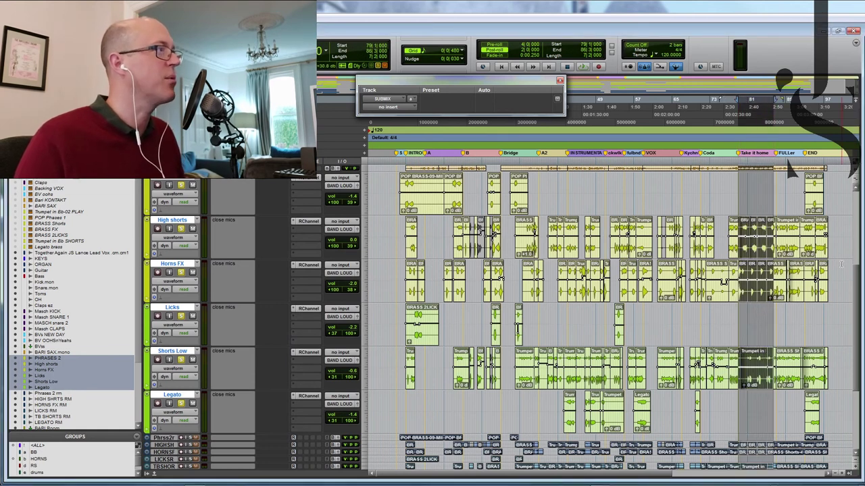
# Play the soloed brass from bar 79, stop, and reselect the Take it home section from bar 79 to 87
pyautogui.press('space')
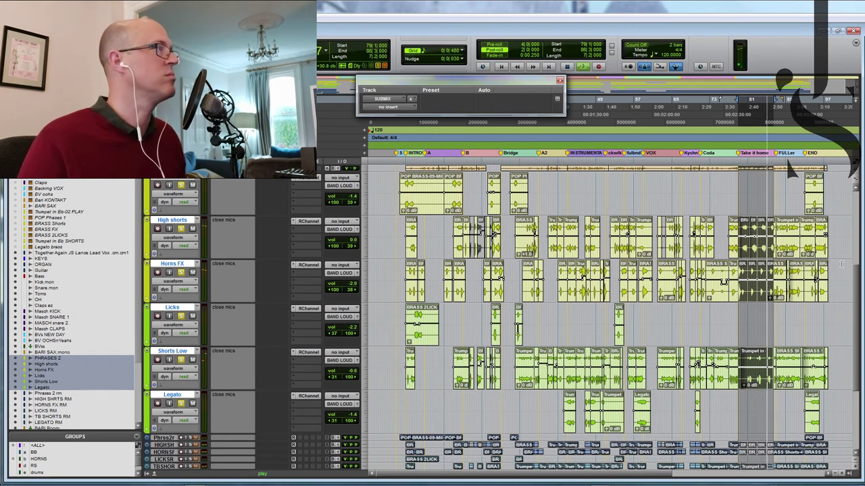
pyautogui.press('space')
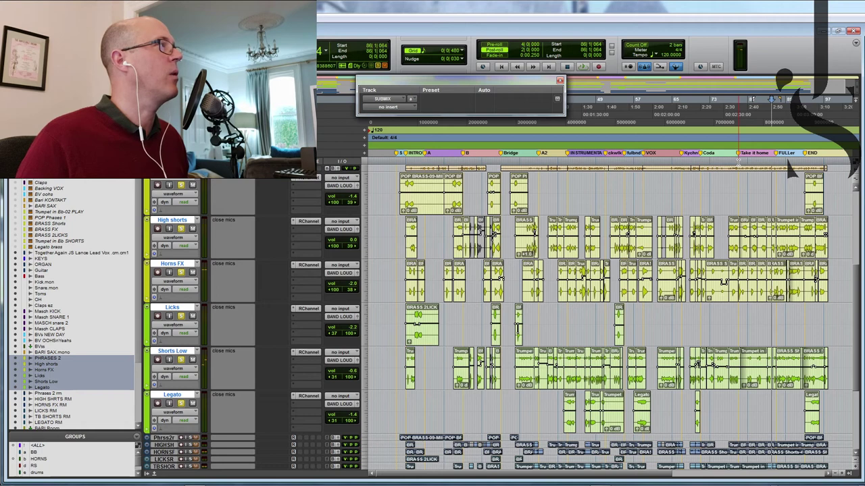
pyautogui.moveTo(738, 161); pyautogui.dragTo(771, 162)
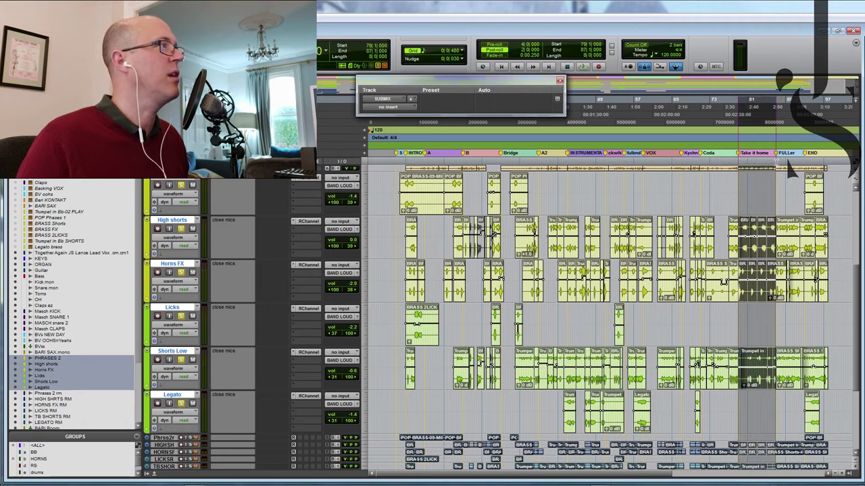
# Zoom the timeline in on the Take it home section and unsolo the close-mic brass tracks
pyautogui.scroll(5, 791, 172)
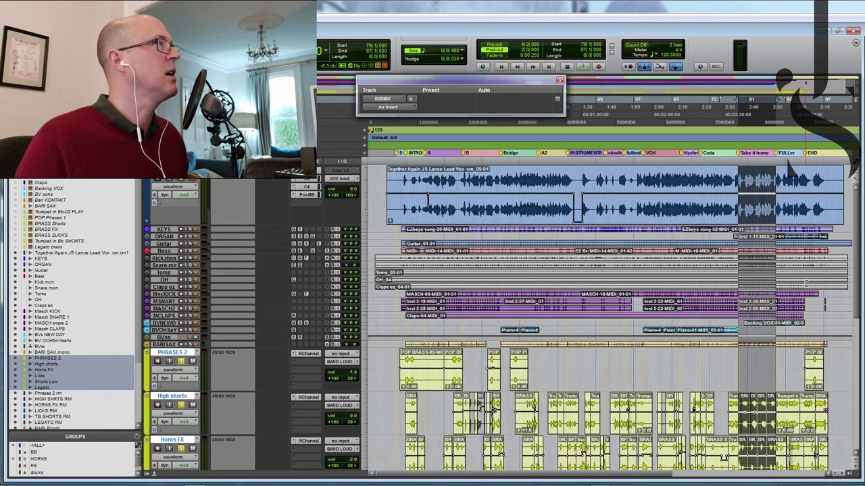
pyautogui.scroll(2, 782, 262)
pyautogui.moveTo(610, 165); pyautogui.dragTo(761, 168)
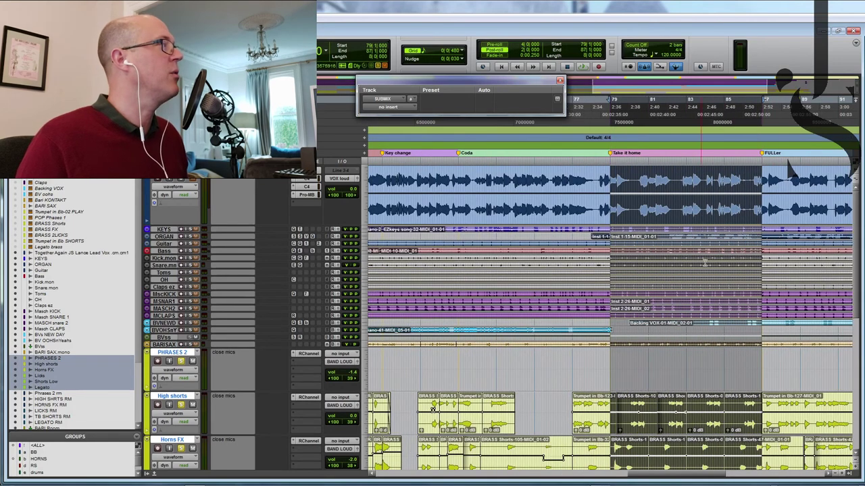
pyautogui.scroll(-4, 265, 300)
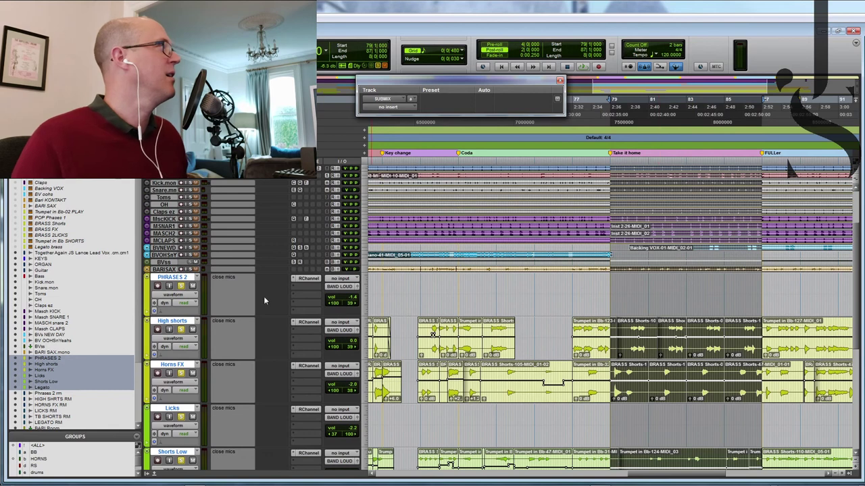
pyautogui.scroll(4, 326, 312)
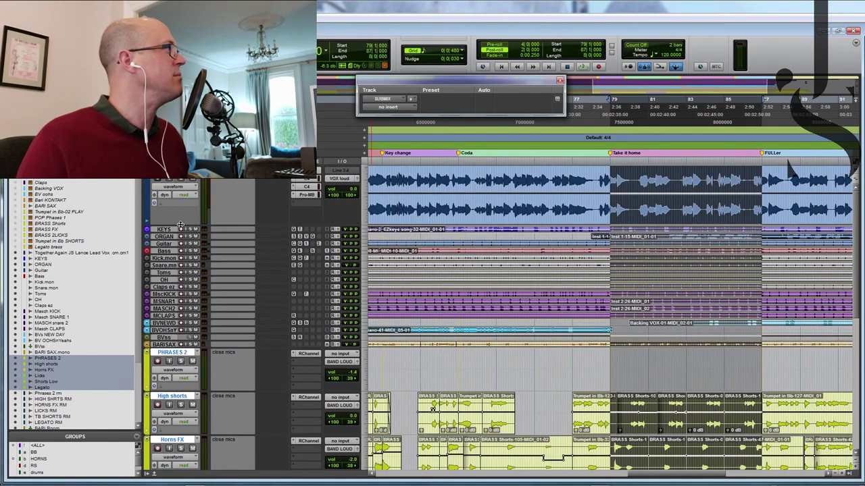
# Loop the Take it home section while soloing the Masch percussion, the other drums, bass, guitar, organ, keys and lead vocal
pyautogui.scroll(5, 734, 221)
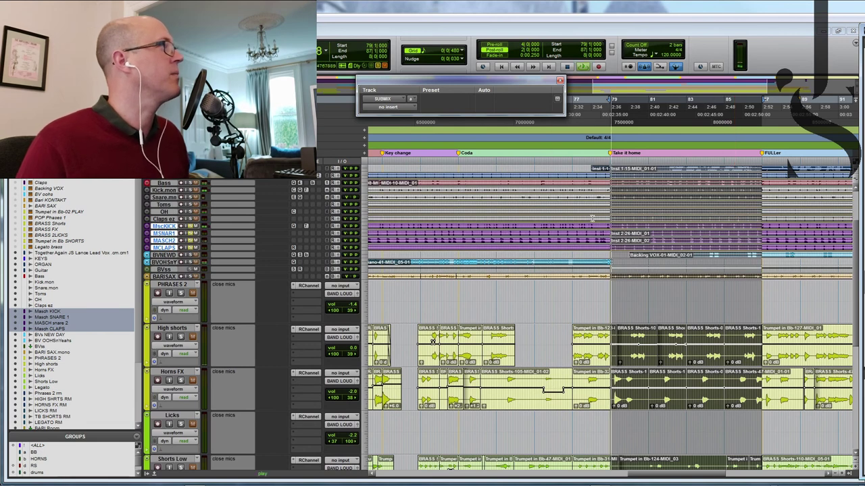
pyautogui.scroll(4, 295, 229)
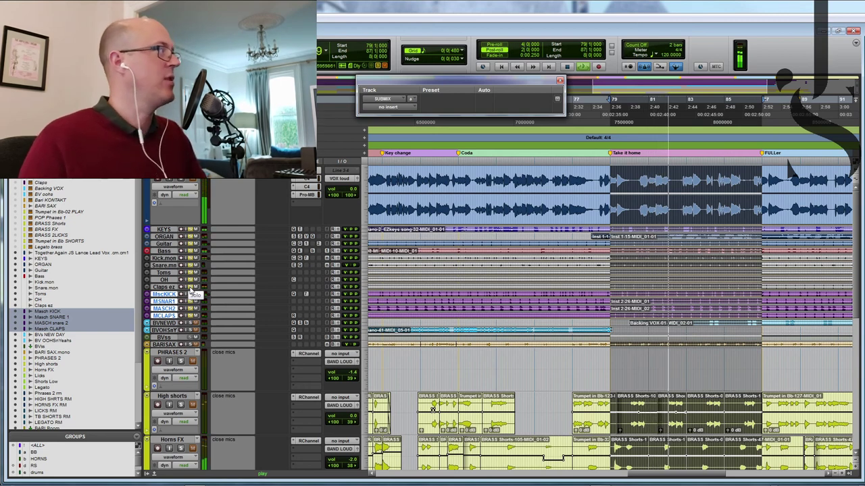
pyautogui.scroll(-6, 598, 272)
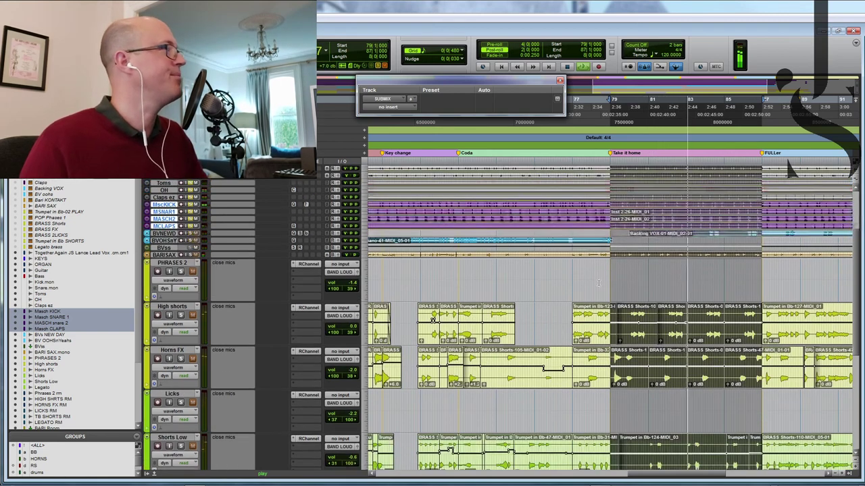
pyautogui.scroll(4, 598, 284)
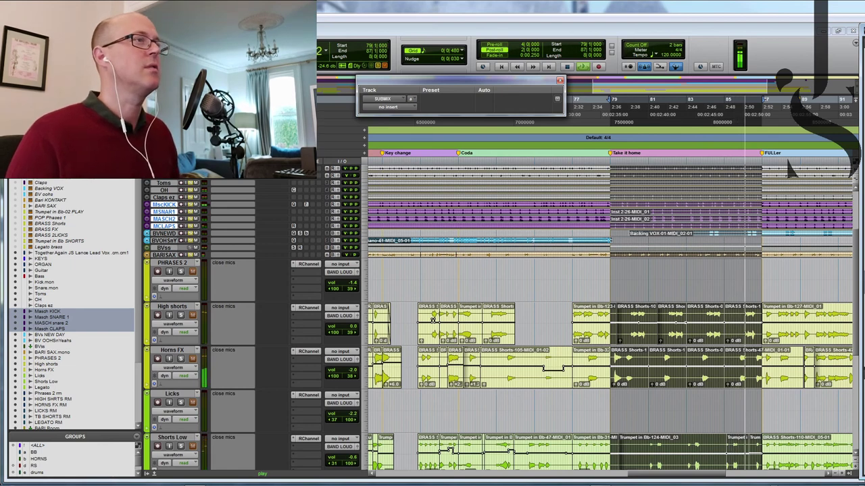
# Select the close-mic brass tracks from PHRASES 2 to Legato and solo them to add them to the playback
pyautogui.click(175, 263)
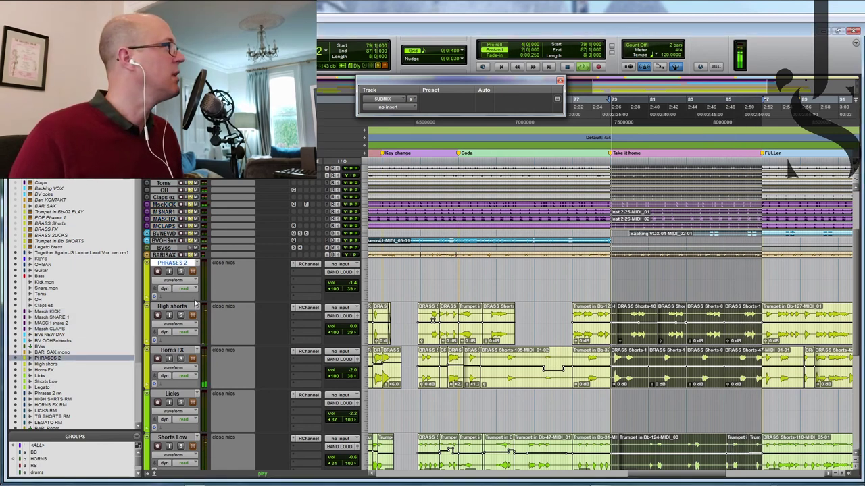
pyautogui.scroll(-4, 189, 304)
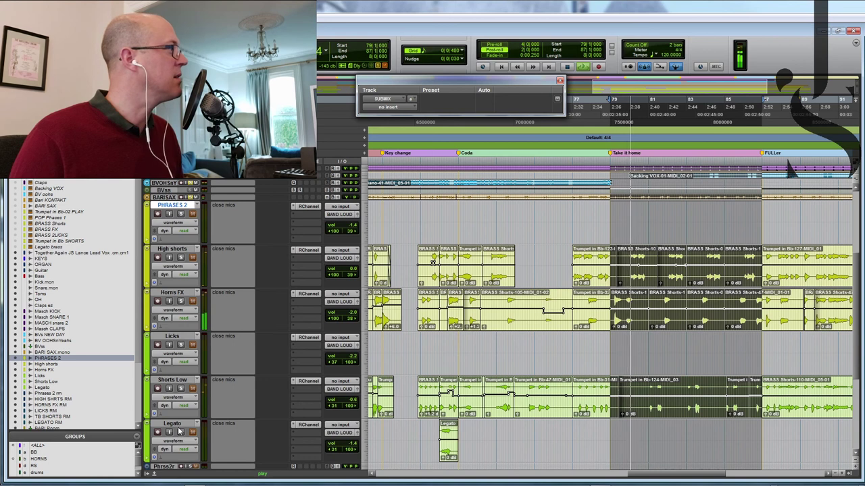
pyautogui.keyDown('shift'); pyautogui.click(174, 424); pyautogui.keyUp('shift')
pyautogui.scroll(2, 177, 399)
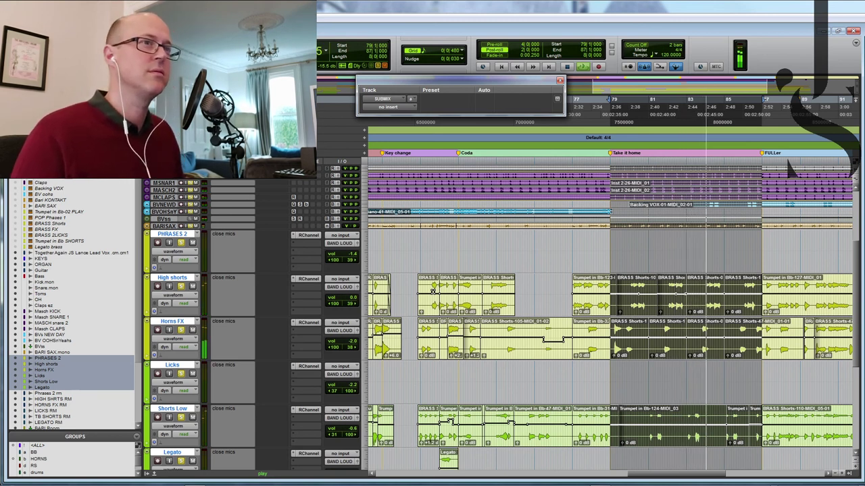
pyautogui.scroll(-2, 735, 392)
pyautogui.scroll(-1, 735, 394)
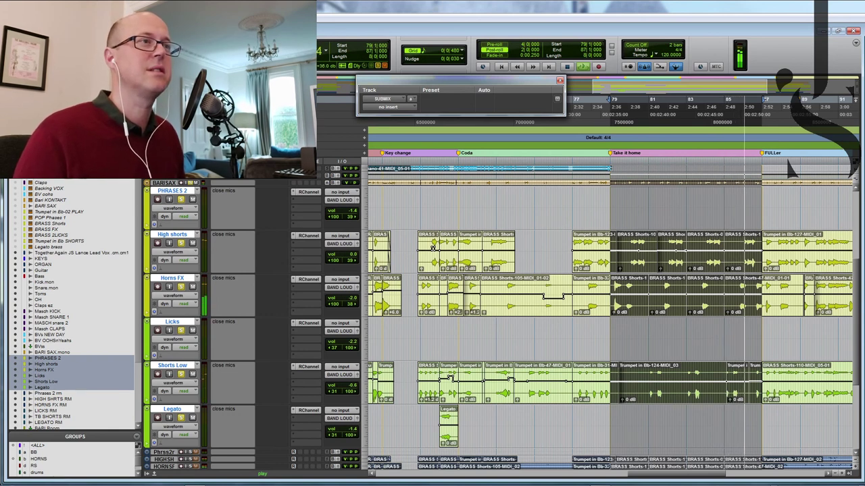
# Select the brass room tracks from Phrases 2 rm to LEGATO RM and solo them during playback
pyautogui.click(48, 394)
pyautogui.keyDown('shift'); pyautogui.click(48, 422); pyautogui.keyUp('shift')
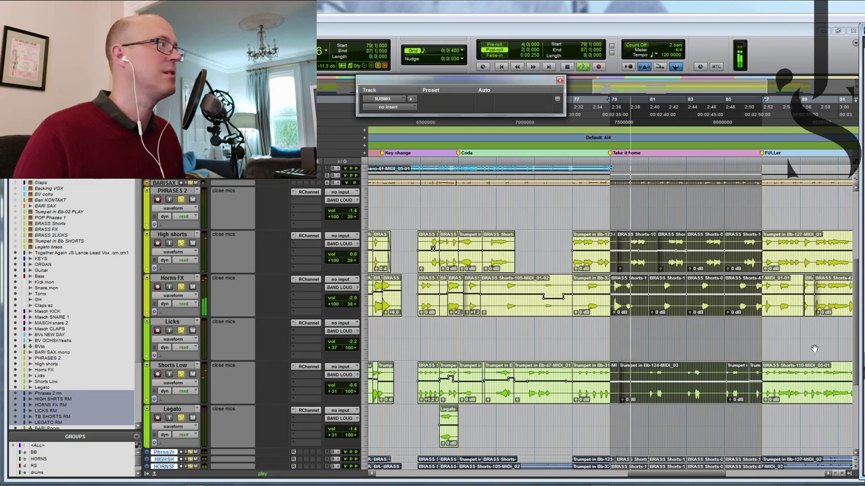
pyautogui.scroll(-5, 791, 170)
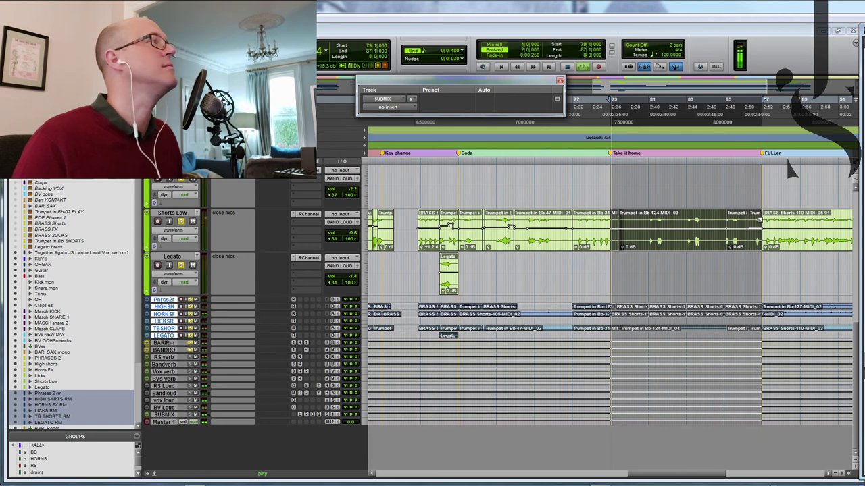
# Shrink the lead vocal and close-mic brass tracks to minimum height and stop playback
pyautogui.scroll(3, 759, 220)
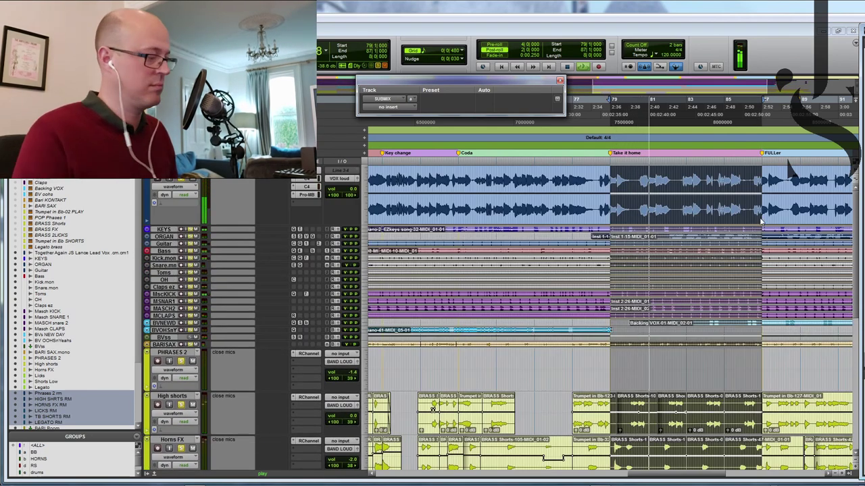
pyautogui.press('ctrl+alt+super+Down')
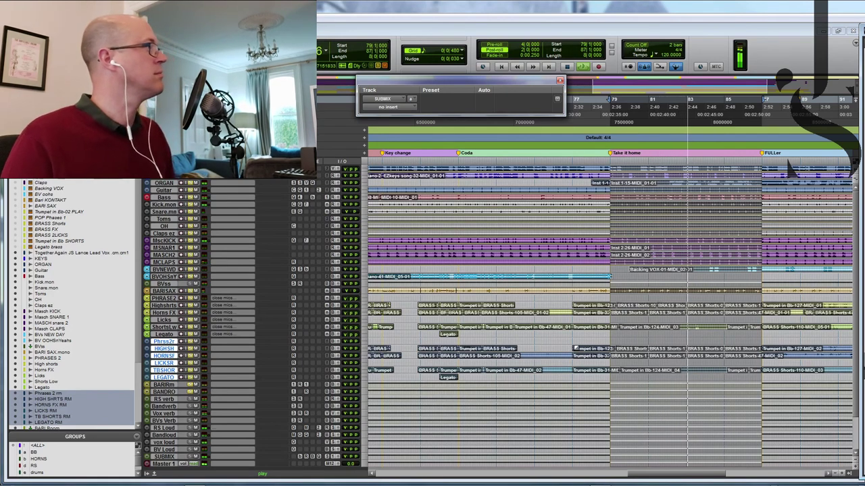
pyautogui.press('space')
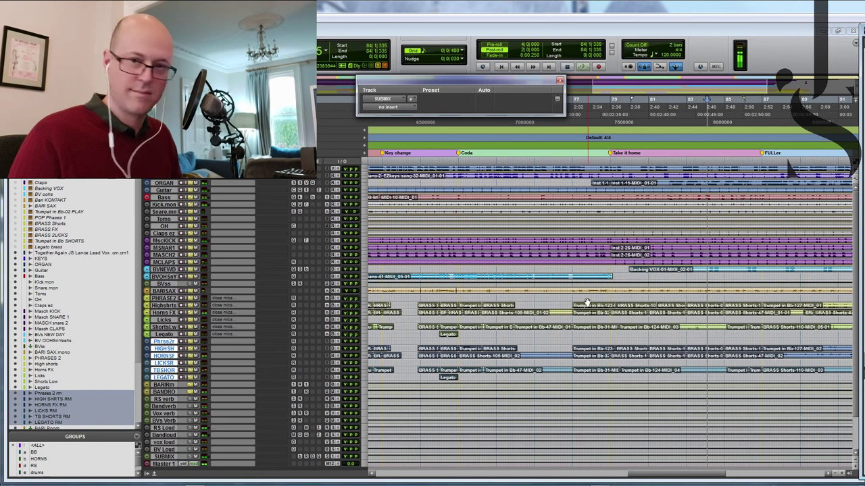